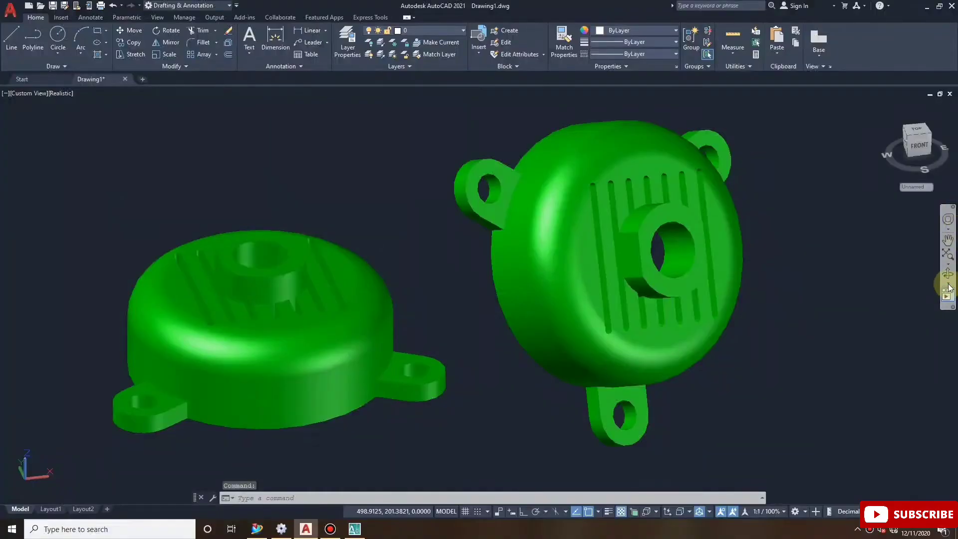
Orbit the finished green cover models to inspect their vented undersides.
click(947, 273)
mouse_move(798, 381)
mouse_down()
mouse_move(762, 368)
mouse_move(746, 316)
mouse_move(733, 122)
mouse_up()
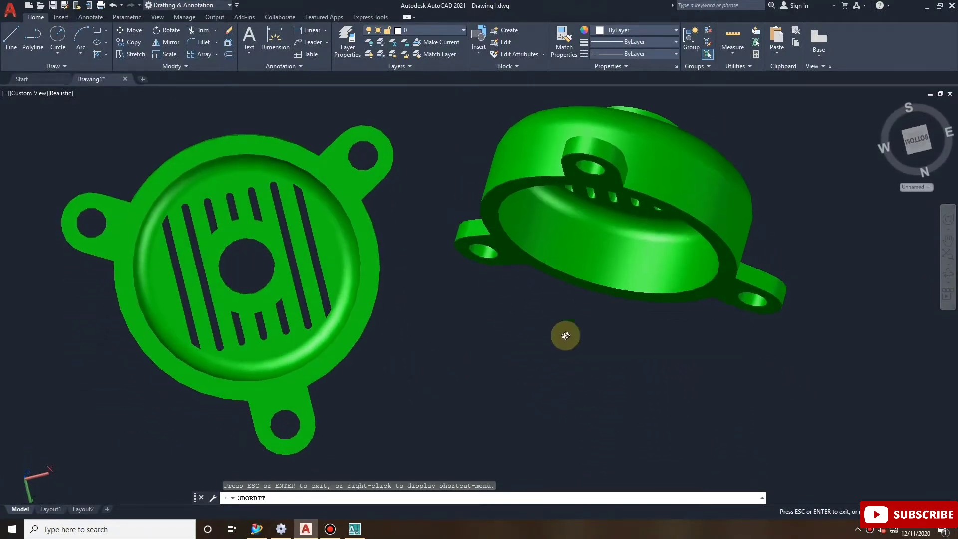
mouse_move(440, 364)
mouse_down()
mouse_move(459, 285)
mouse_move(469, 428)
mouse_move(541, 475)
mouse_move(499, 368)
mouse_move(470, 336)
mouse_move(436, 360)
mouse_move(408, 366)
mouse_move(413, 346)
mouse_move(411, 357)
mouse_up()
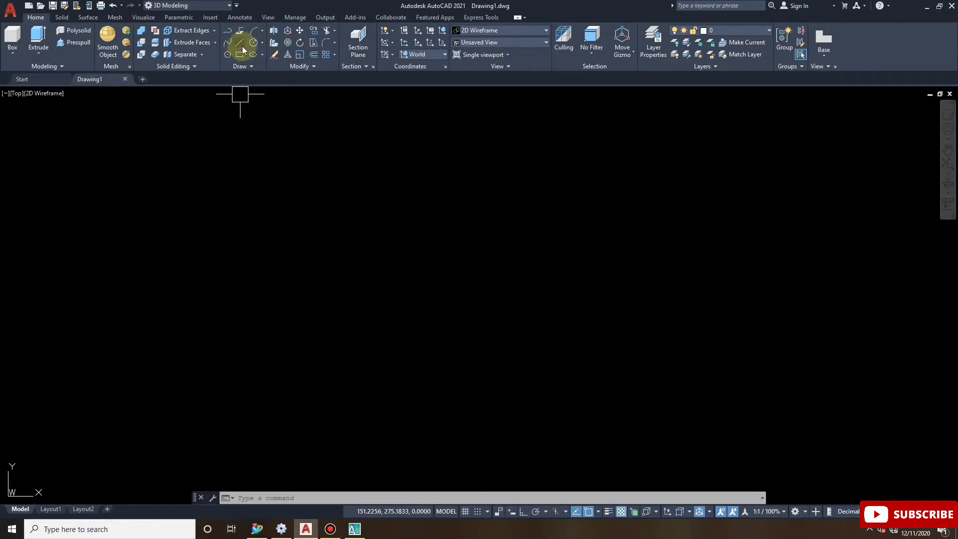
Draw a diameter-70 circle at the centre of the drawing.
click(252, 46)
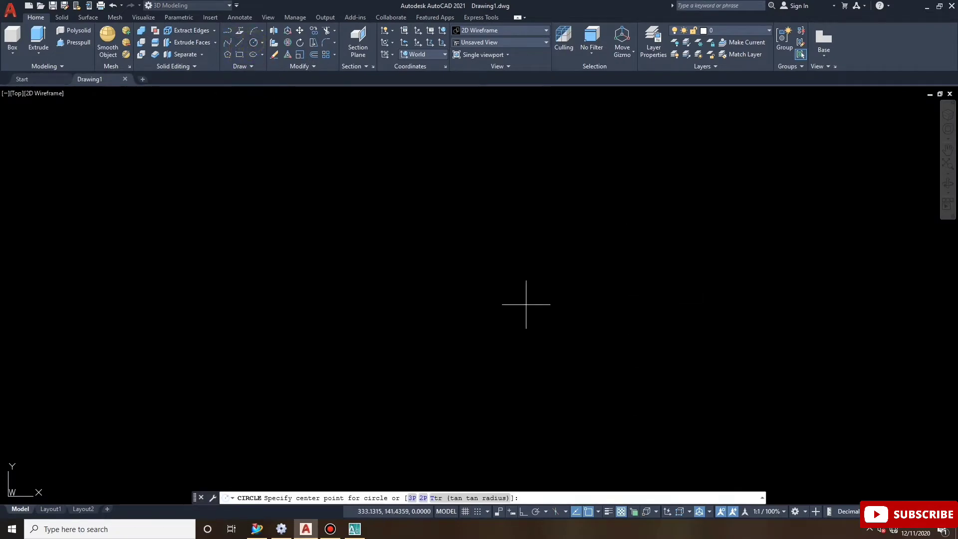
click(492, 261)
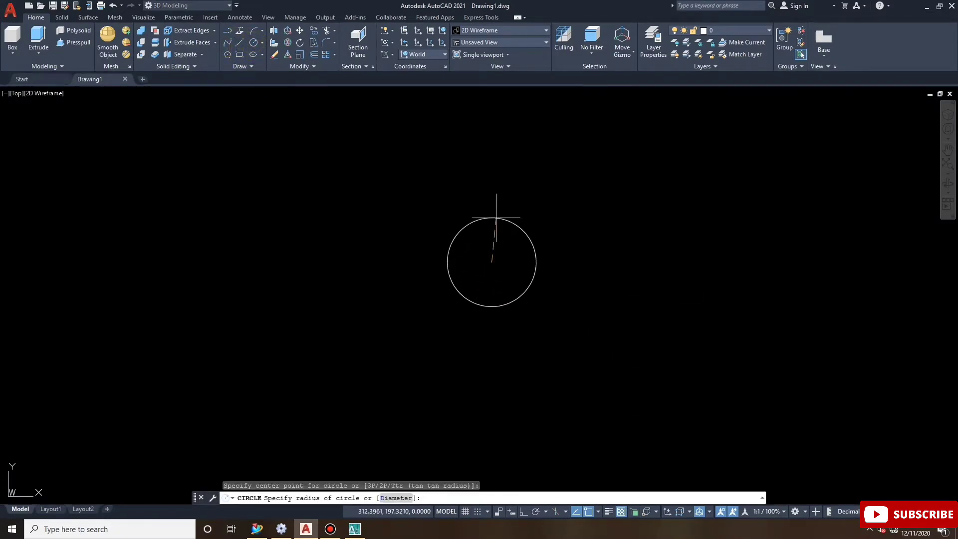
text(d)
key(Return)
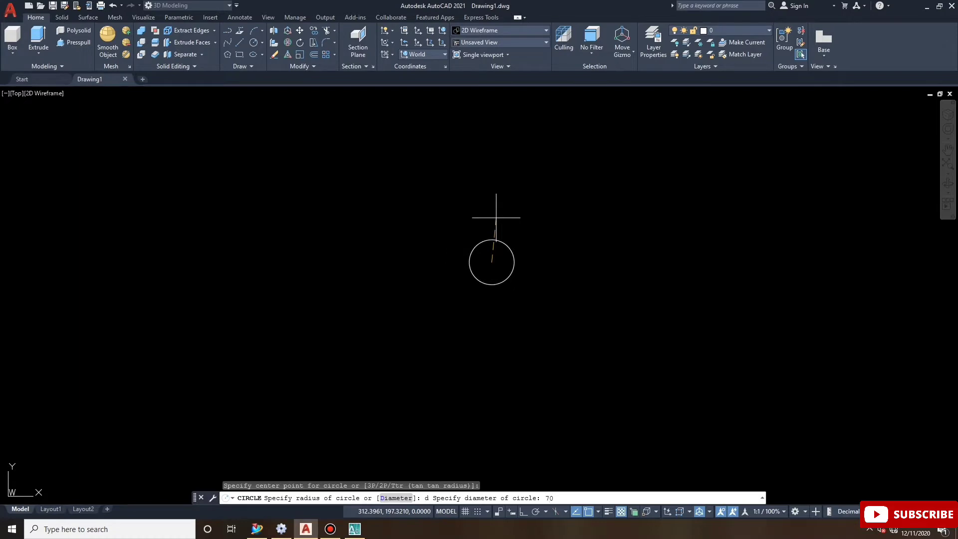
key(Return)
Add a concentric diameter-25 circle at the same centre.
right_click(528, 197)
click(553, 199)
scroll(522, 234, up, 2)
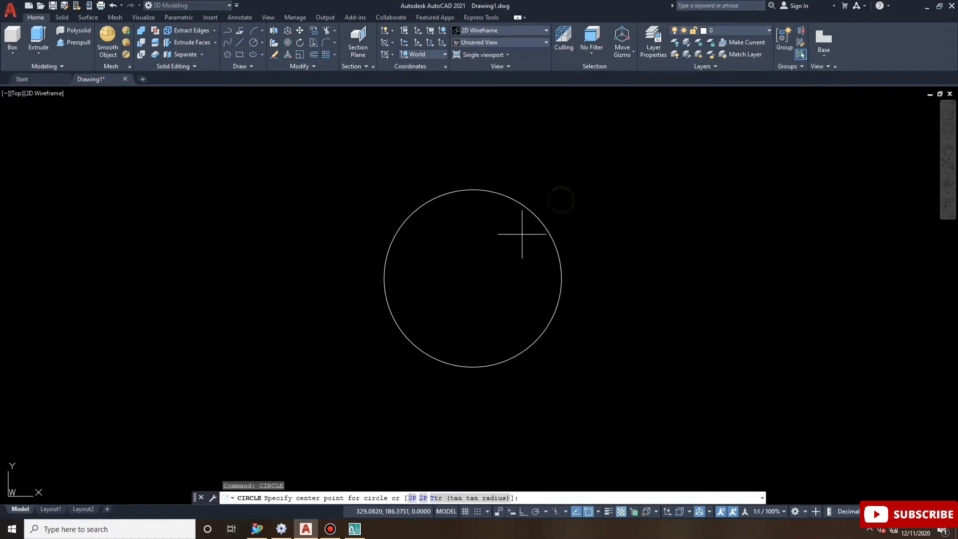
click(471, 277)
key(Return)
text(e)
key(Return)
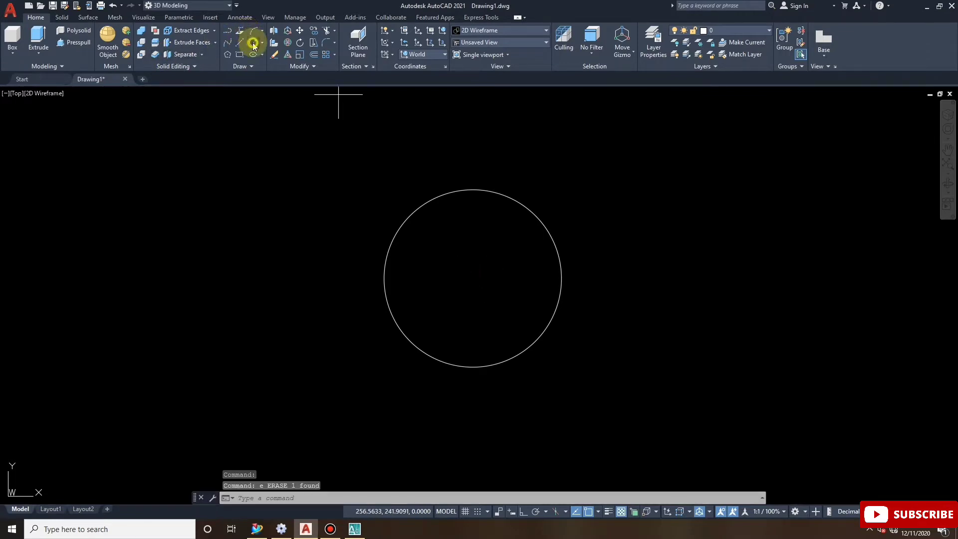
click(253, 43)
click(472, 278)
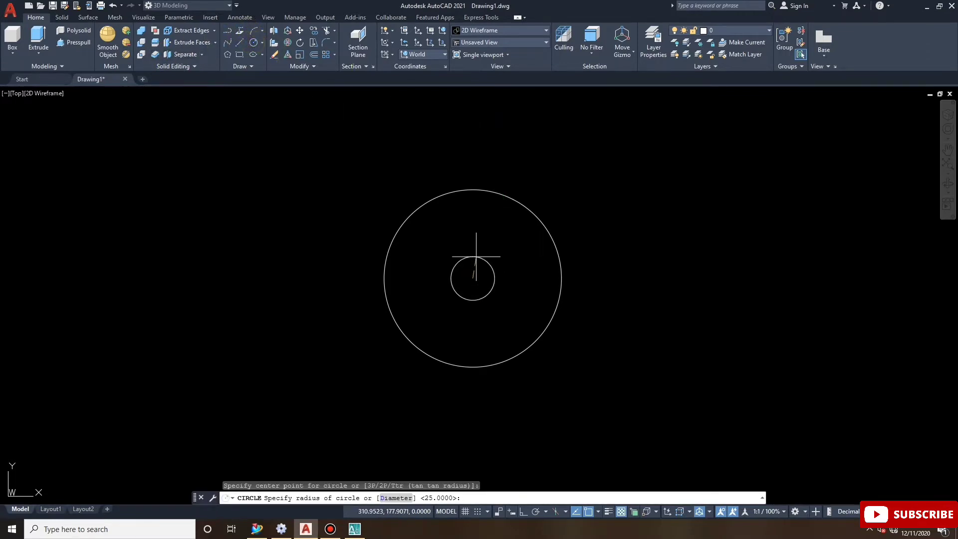
text(d)
key(Return)
text(5)
key(Return)
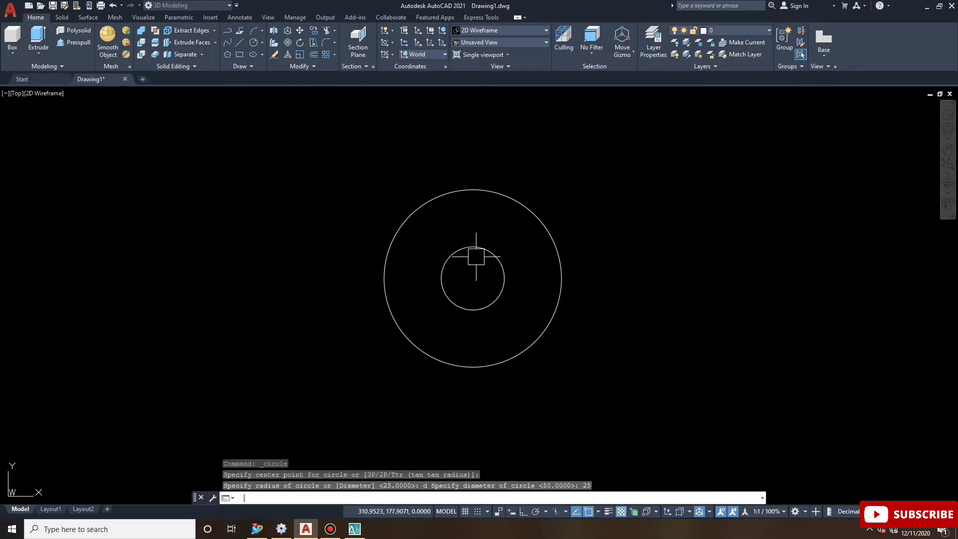
Add a concentric diameter-15 circle at the same centre.
right_click(470, 193)
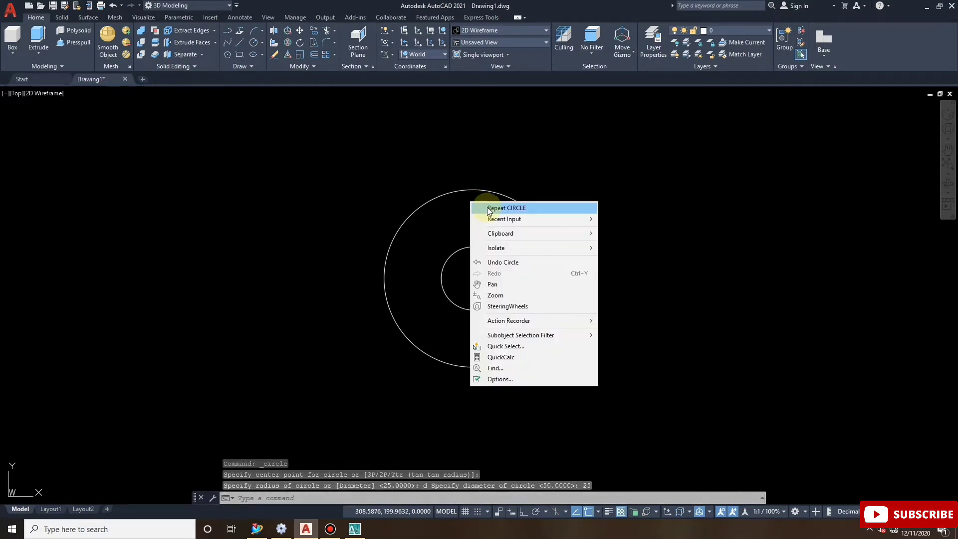
click(481, 198)
click(472, 278)
text(d)
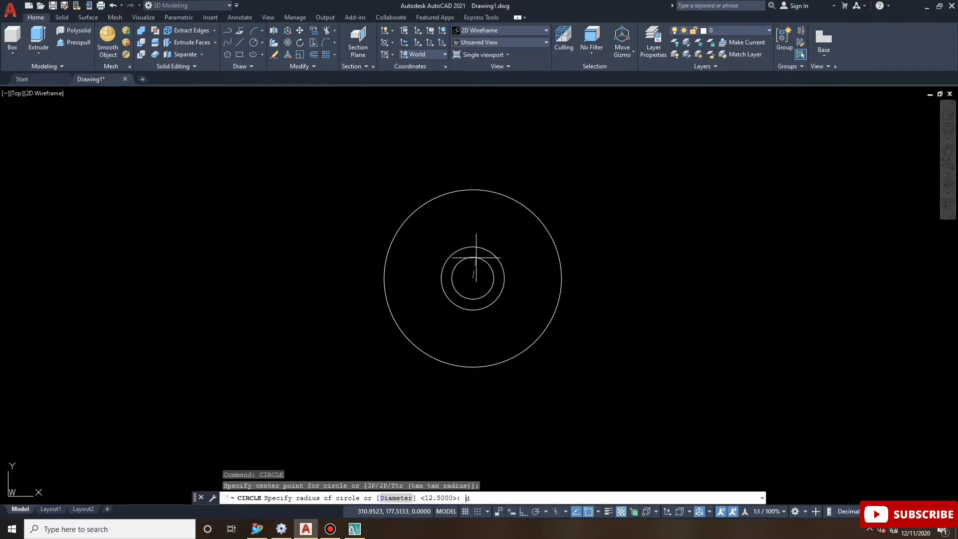
key(Return)
text(5)
key(Return)
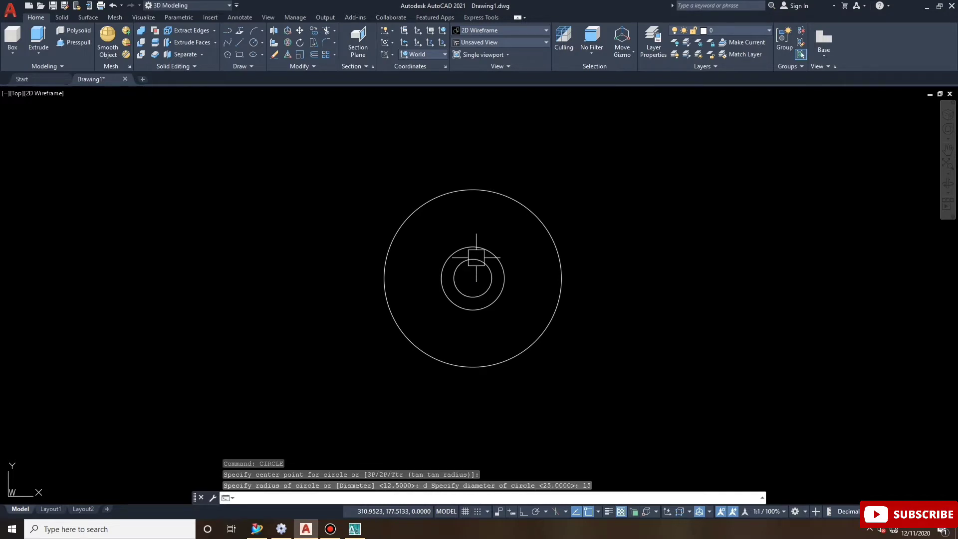
Draw a horizontal line from the circles' centre out to the right.
click(240, 43)
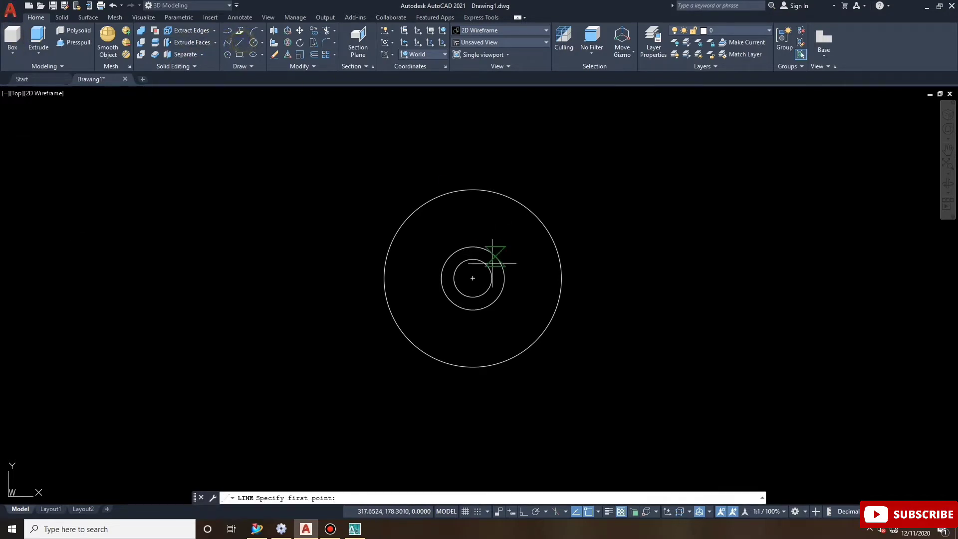
click(472, 278)
click(610, 279)
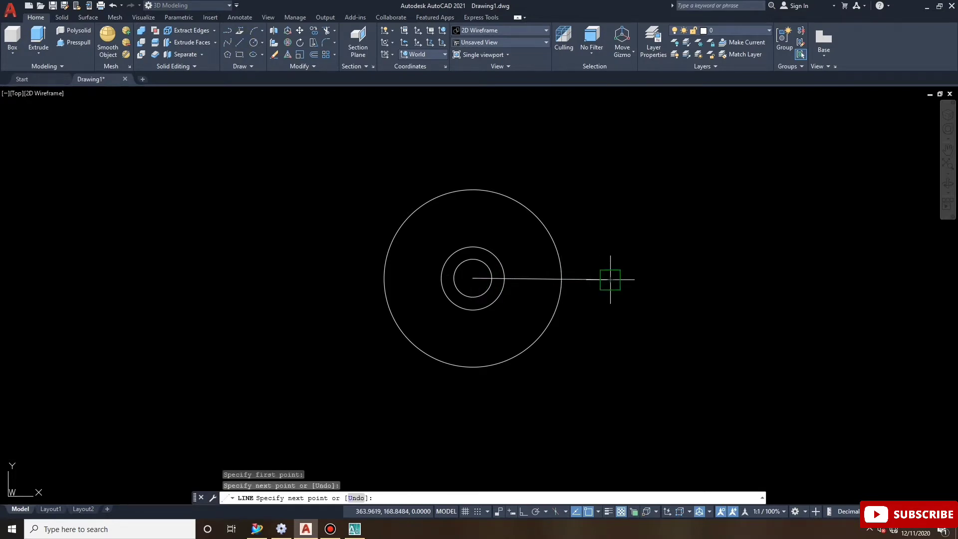
key(Return)
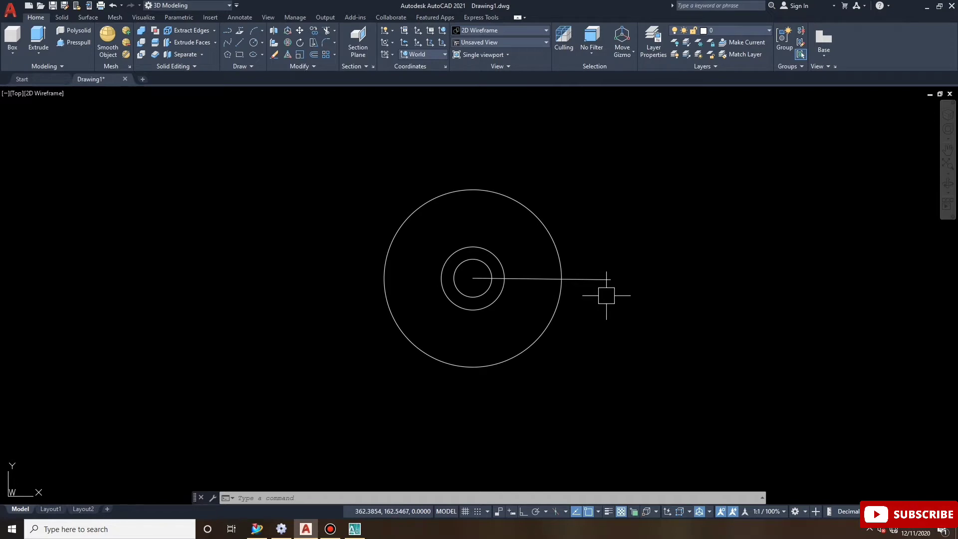
text(a)
text(42.5)
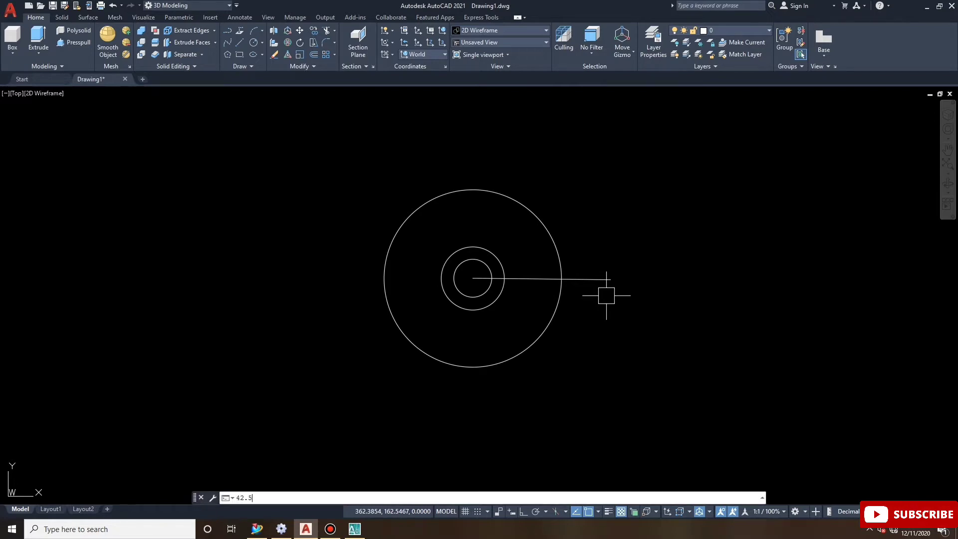
key(Return)
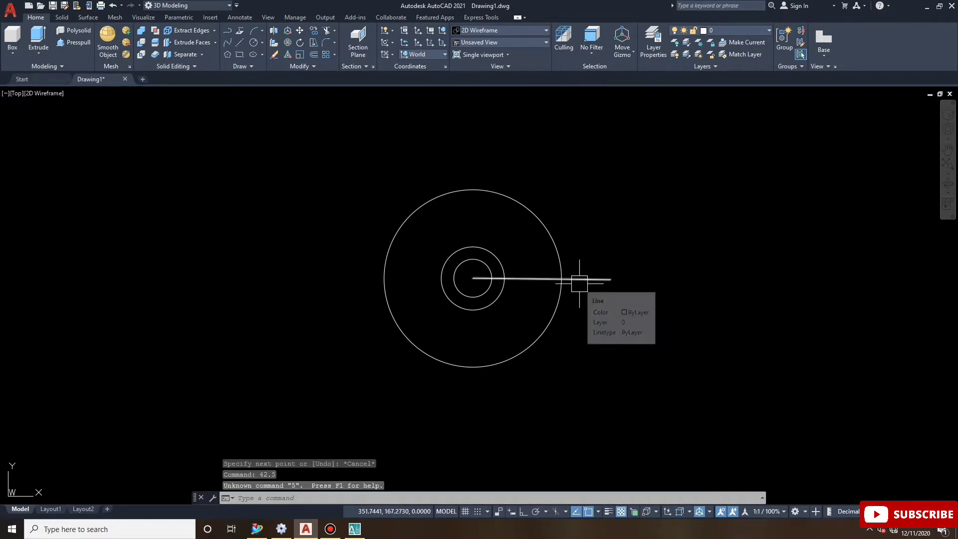
Draw a vertical line from the circles' centre upward past the big circle.
text(l)
key(Return)
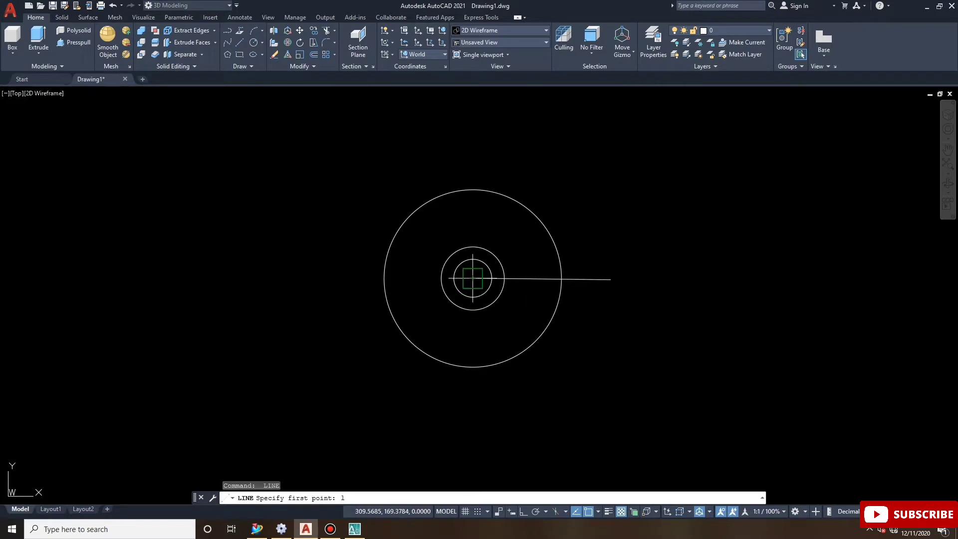
key(Escape)
key(Escape)
key(Escape)
right_click(508, 159)
click(507, 161)
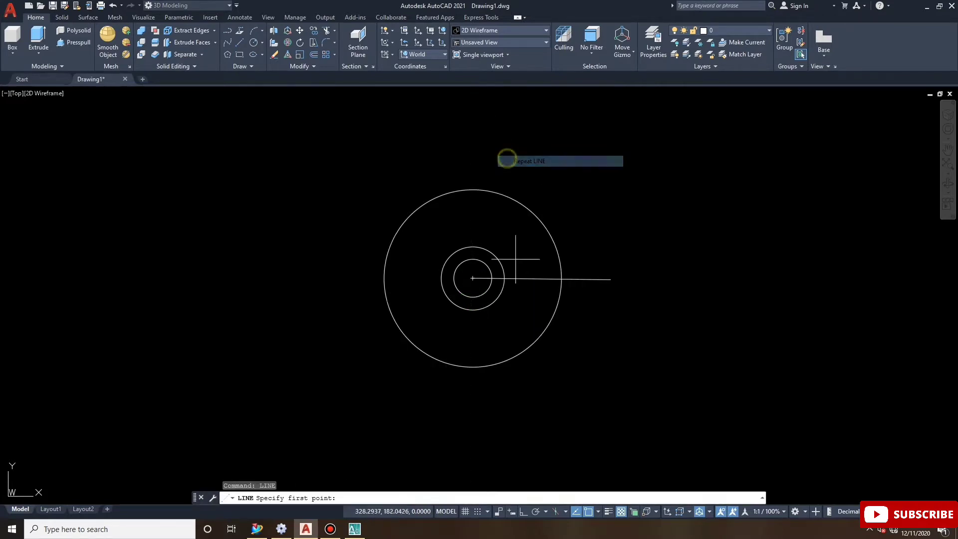
click(472, 277)
click(472, 153)
key(Return)
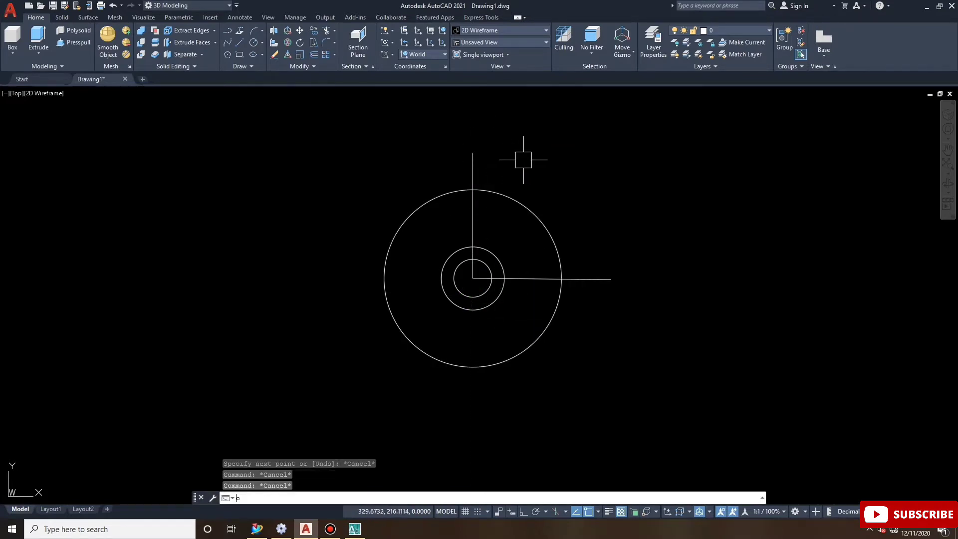
Offset the horizontal line 42.5 upward.
text(o)
key(Return)
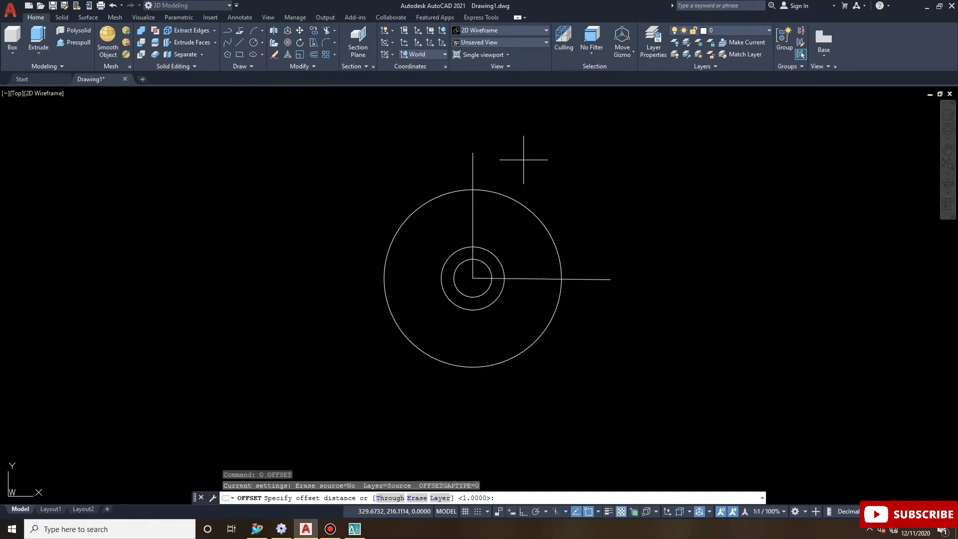
text(5)
key(Return)
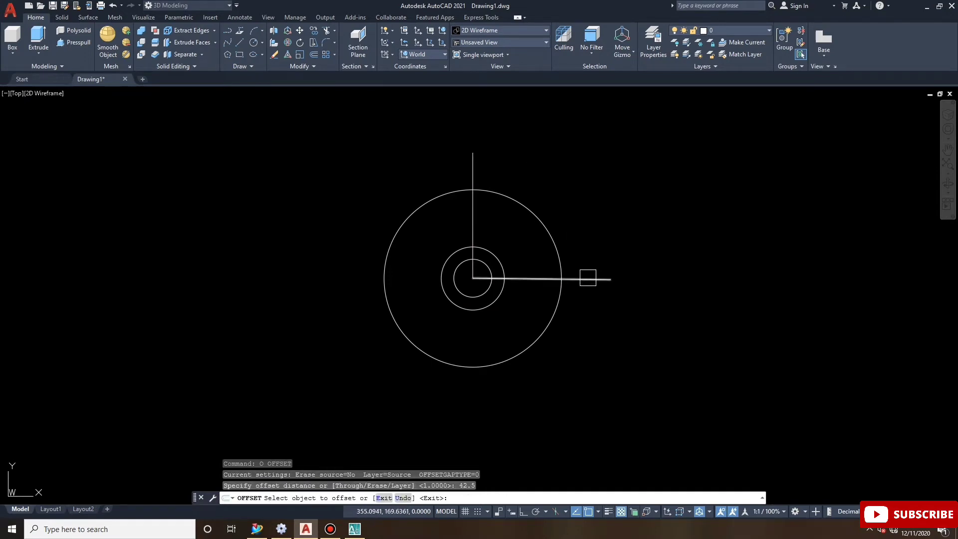
click(584, 277)
click(576, 199)
key(Escape)
text(ex)
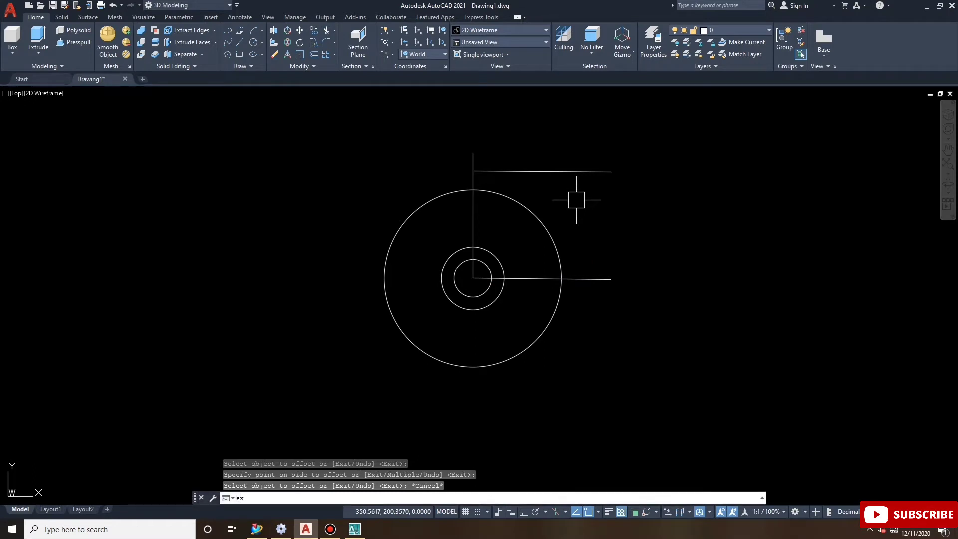
Start a circle centred where the offset line crosses the vertical line.
key(Return)
key(Escape)
key(Escape)
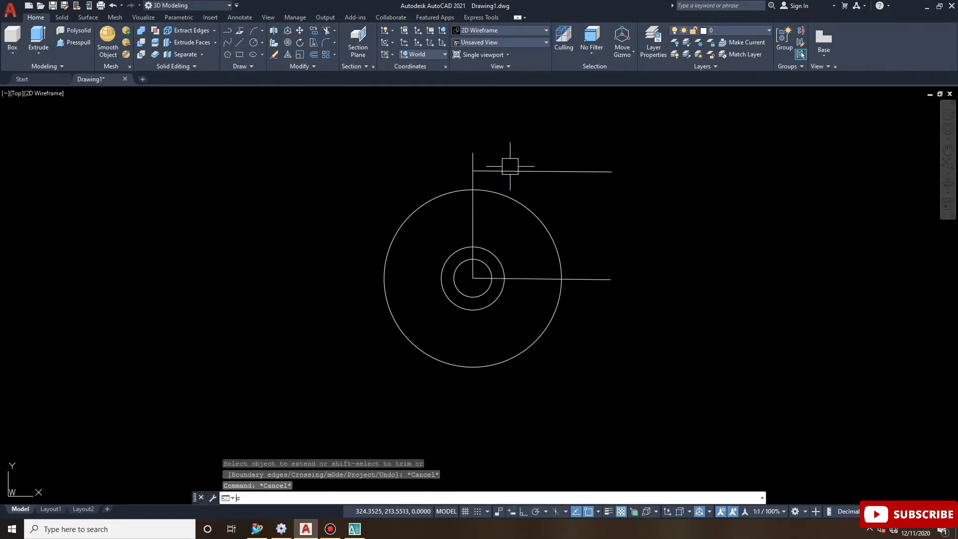
text(c)
key(Return)
click(473, 171)
text(d)
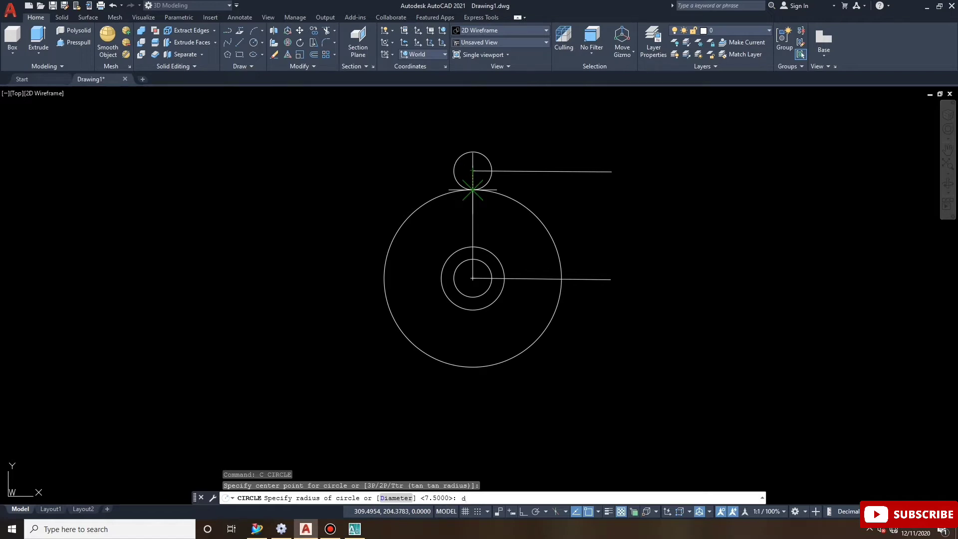
Finish the lug circle with diameter 16.
key(Return)
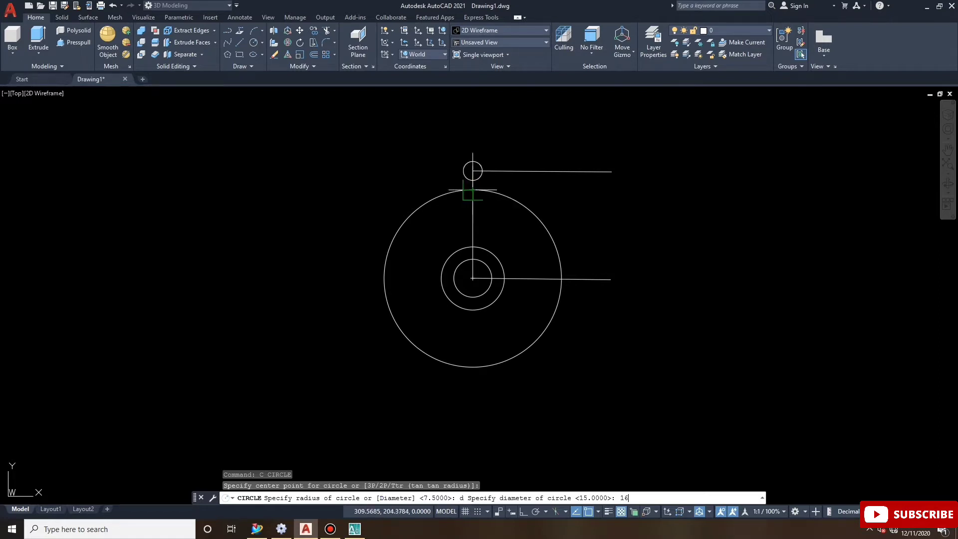
key(Return)
scroll(460, 168, up, 4)
key(Escape)
key(Escape)
key(Escape)
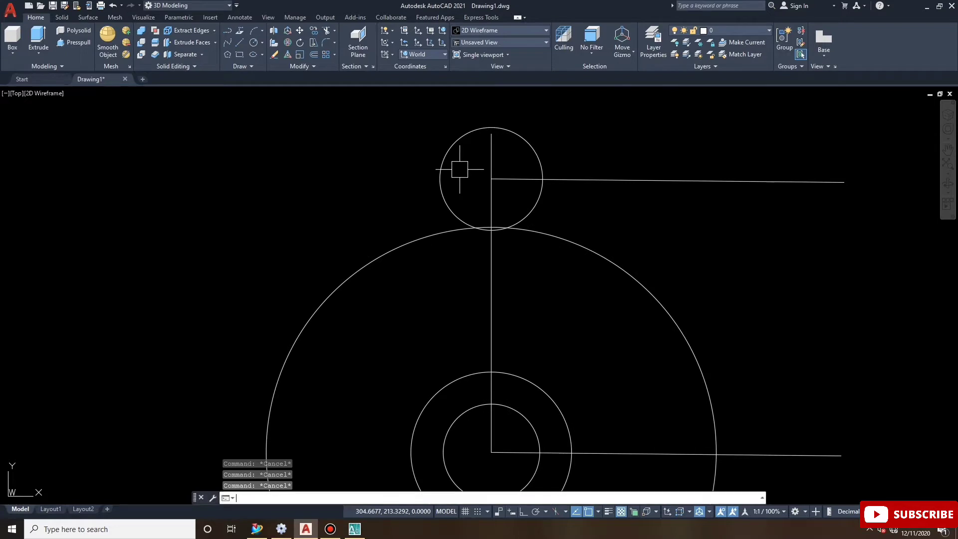
Draw two parallel lines from the lug circle's left and right edges down into the big circle.
text(l)
key(Return)
click(542, 178)
click(543, 263)
key(Escape)
key(Escape)
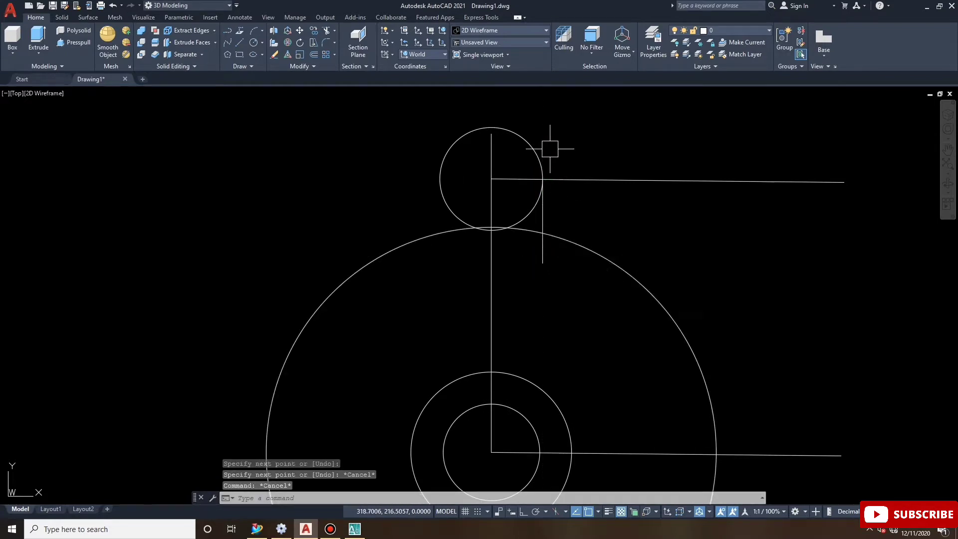
text(l)
key(Return)
click(440, 179)
click(451, 259)
key(Escape)
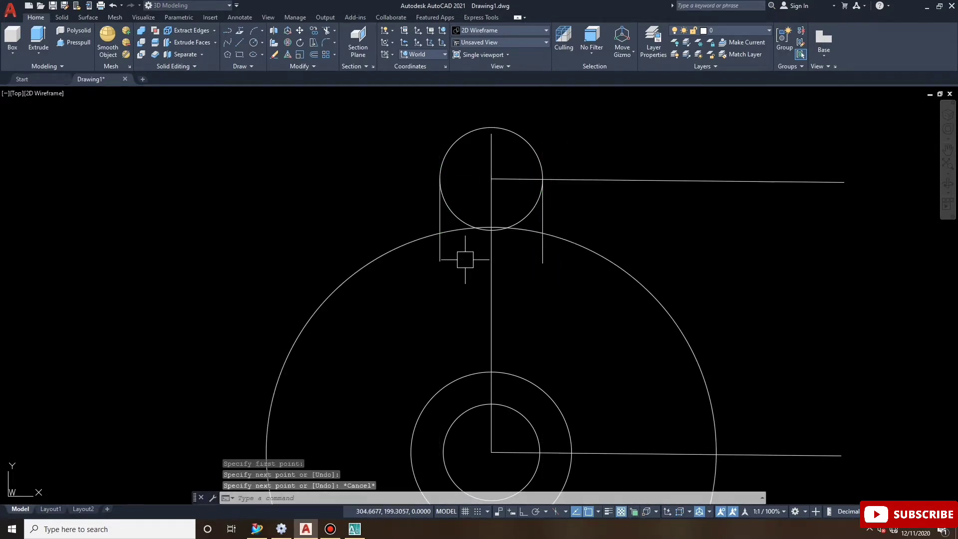
key(Escape)
key(Escape)
key(Escape)
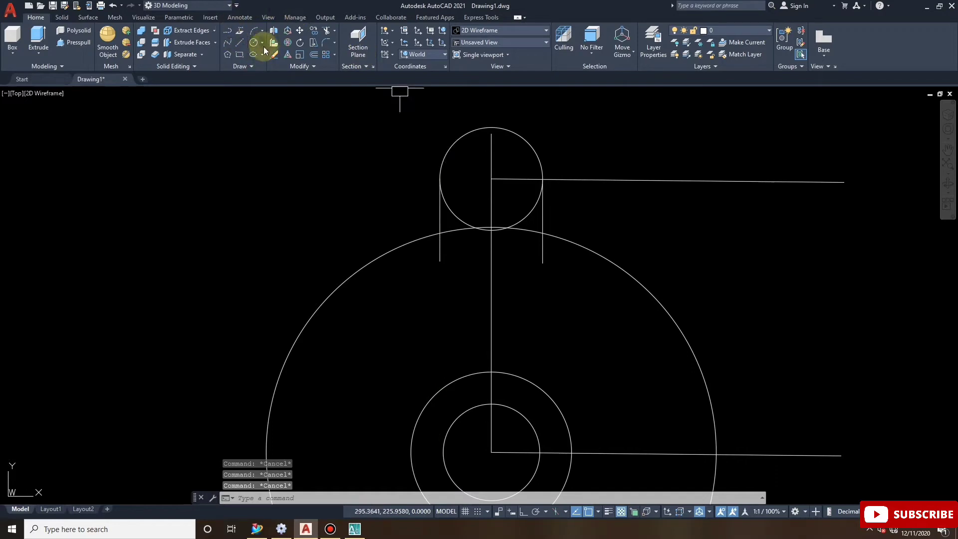
Trim away the unwanted arc inside the lug.
click(326, 31)
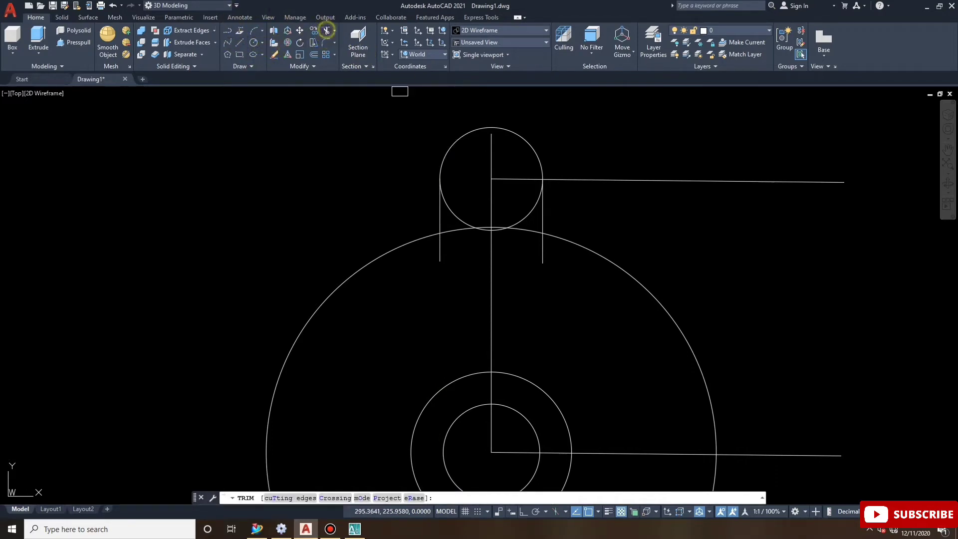
click(460, 205)
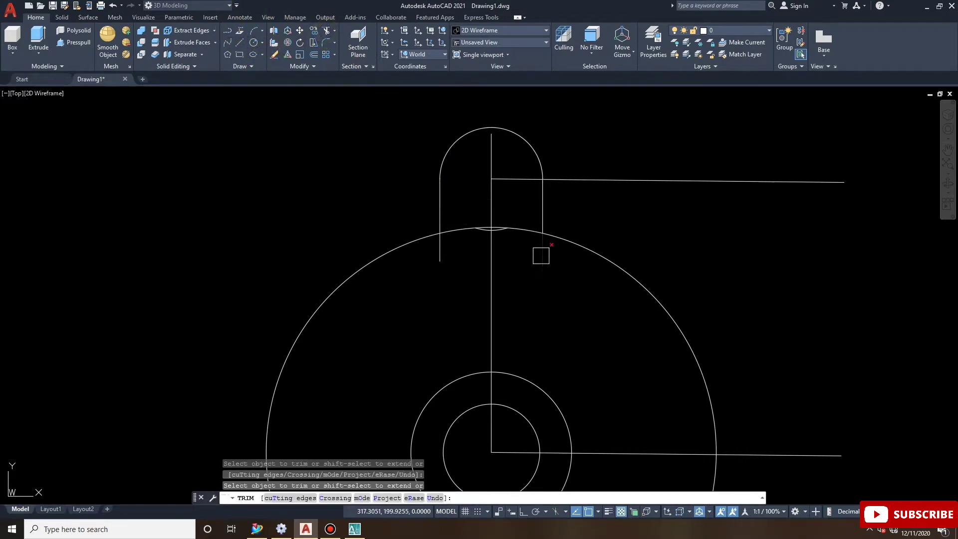
key(Escape)
Erase the leftover small arc at the lug base.
drag(460, 202, 516, 253)
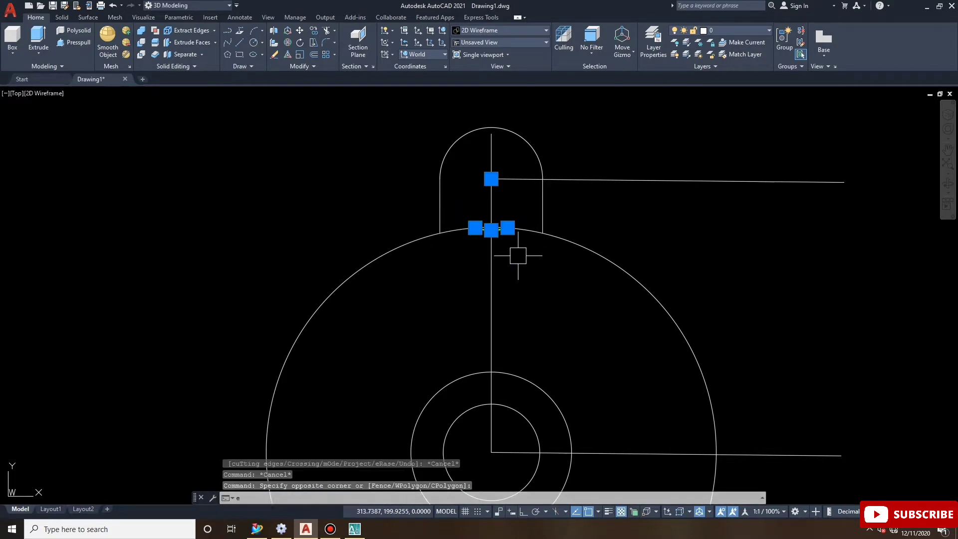
text(e)
key(Return)
key(Escape)
key(Escape)
key(Escape)
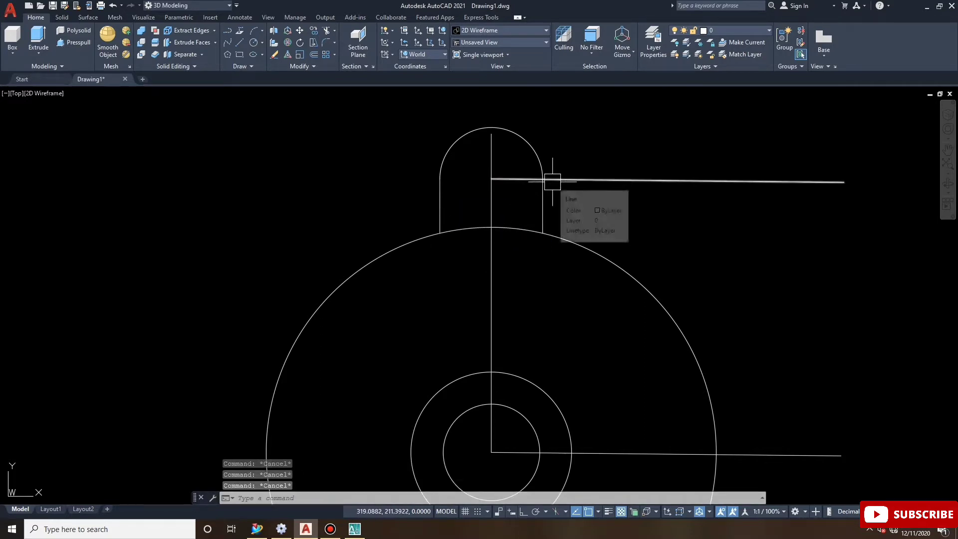
Draw a diameter-8 hole at the lug centre.
text(c)
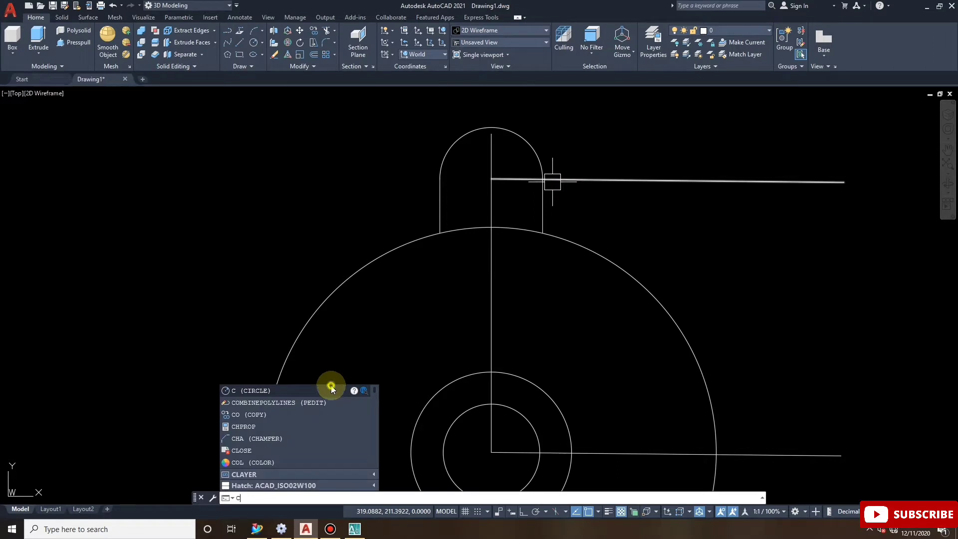
click(331, 389)
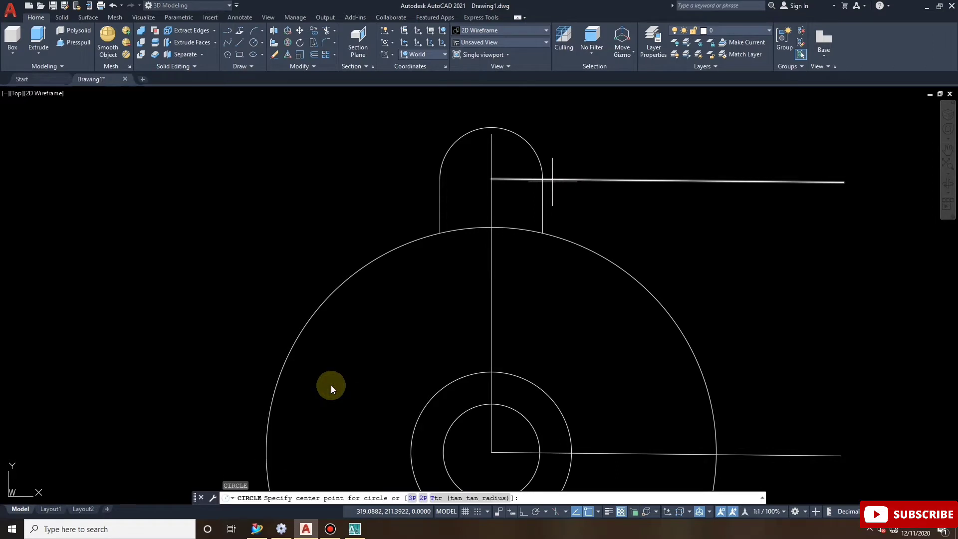
click(491, 179)
key(Return)
text(8)
key(Return)
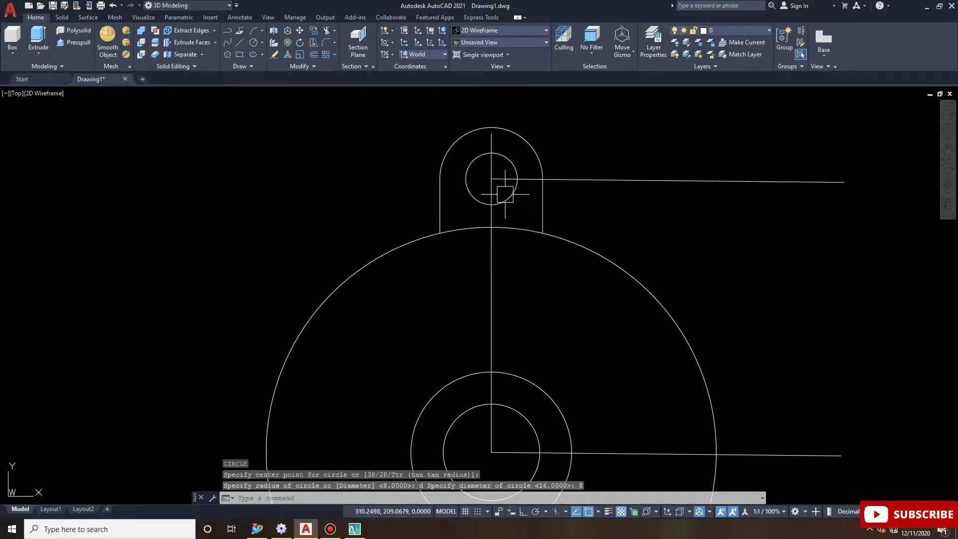
key(Escape)
key(Escape)
Erase the horizontal and vertical construction lines.
click(577, 177)
text(e)
key(Return)
scroll(546, 199, down, 2)
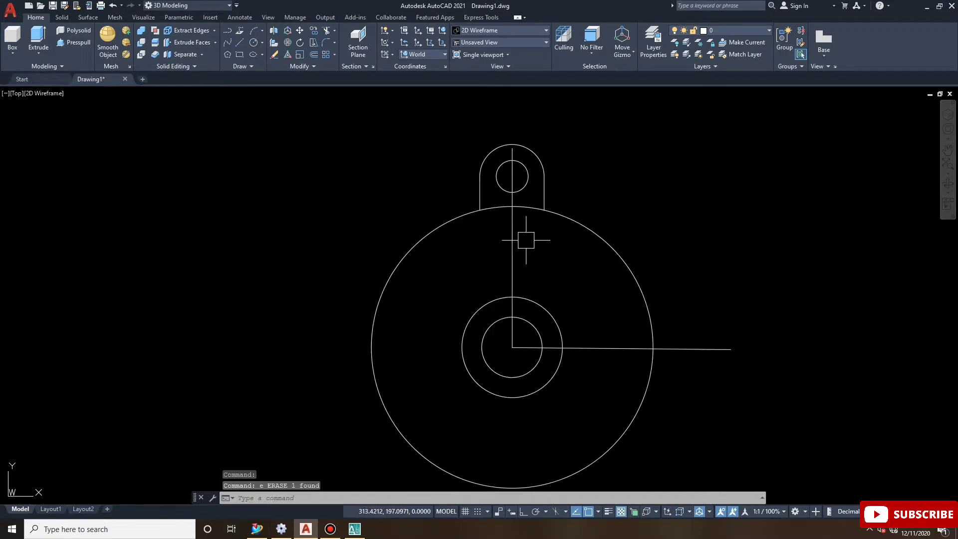
click(511, 246)
text(e)
key(Return)
click(659, 348)
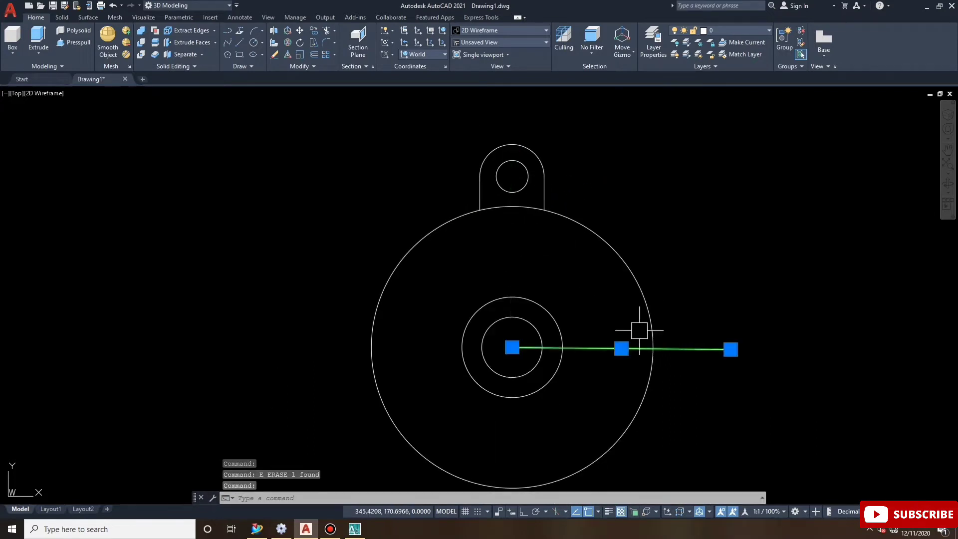
scroll(559, 239, down, 3)
scroll(618, 261, up, 2)
text(e)
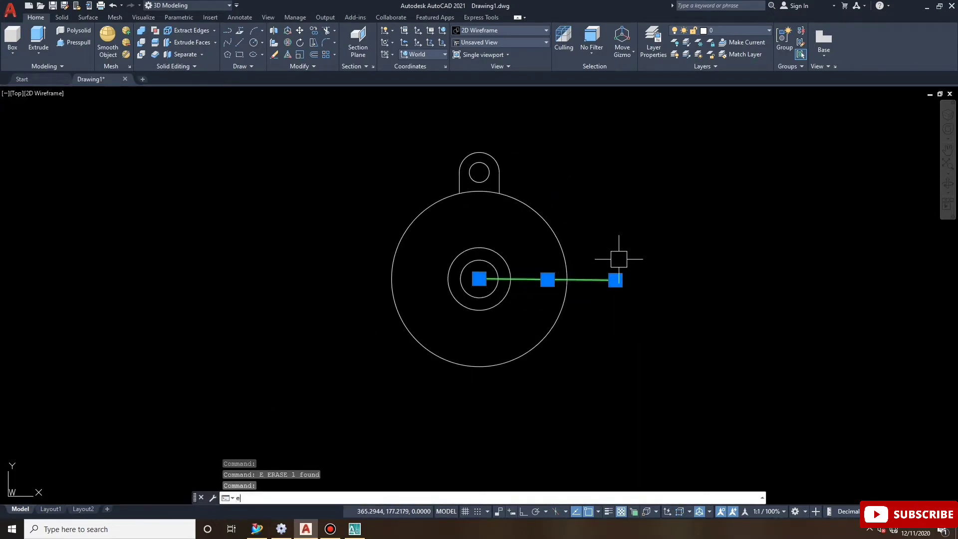
key(Return)
key(Escape)
key(Escape)
key(Escape)
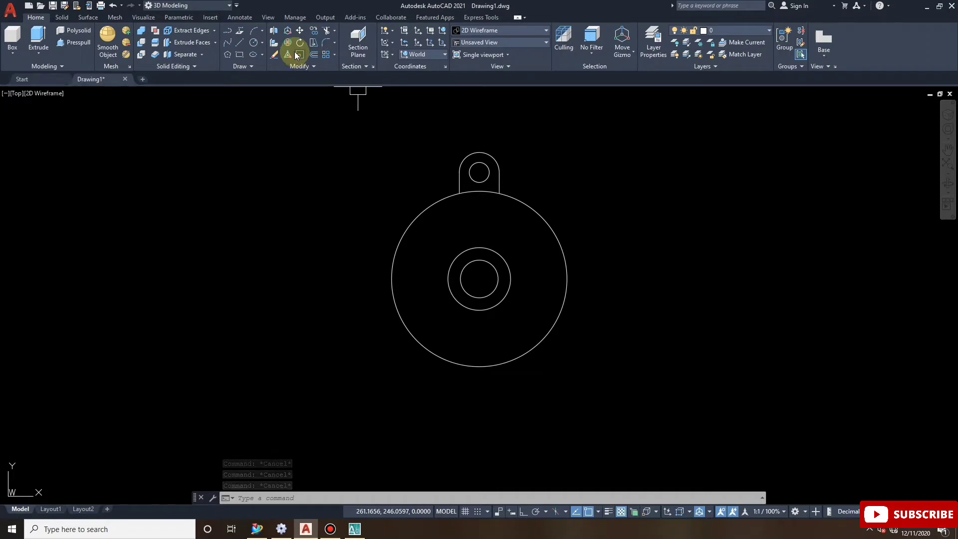
Draw a 3-point arc across the lug base along the disc edge.
click(253, 31)
scroll(474, 187, up, 4)
click(436, 204)
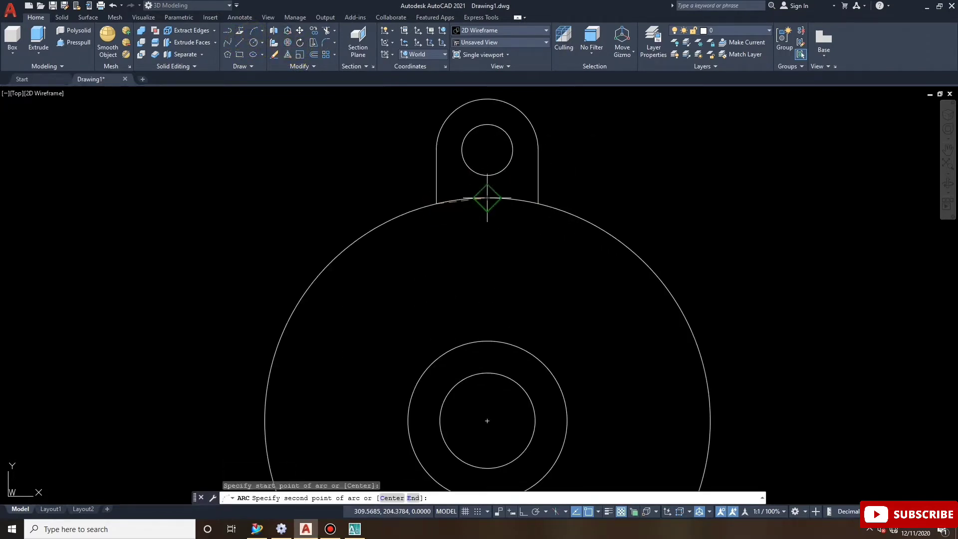
click(487, 198)
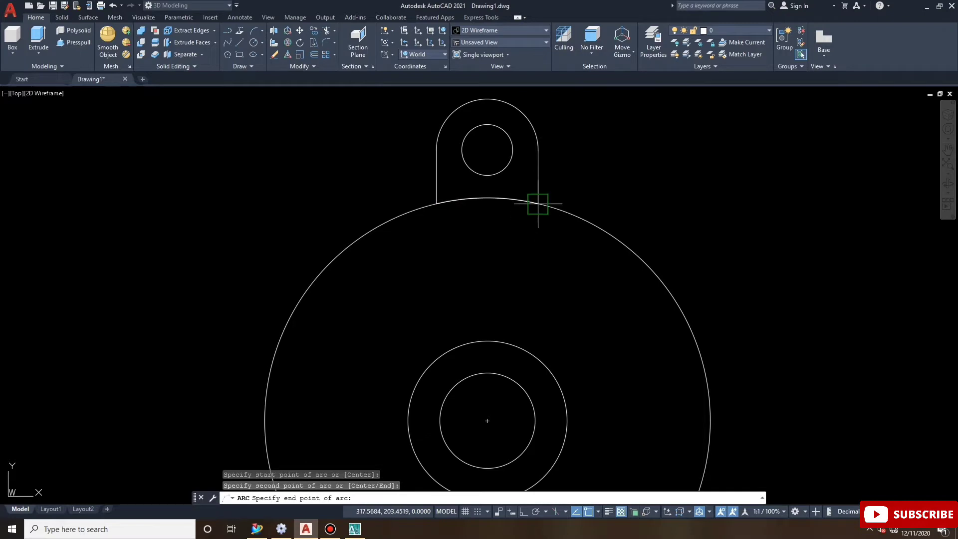
click(537, 203)
key(Escape)
key(Escape)
Convert the arc to a polyline with PEDIT and join the lug lines into one polyline.
text(e)
key(Return)
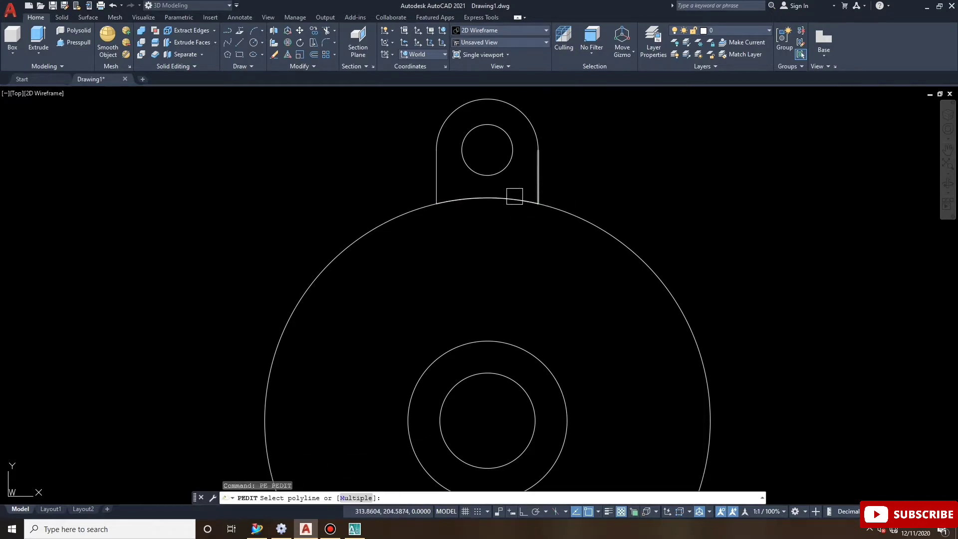
click(514, 200)
key(Return)
right_click(527, 170)
click(549, 220)
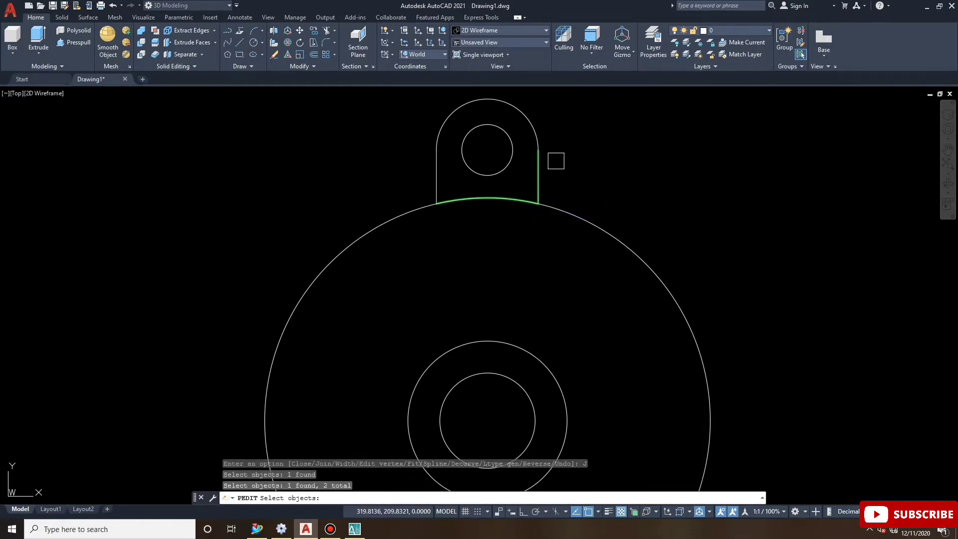
click(567, 156)
click(381, 107)
key(Return)
key(Escape)
key(Escape)
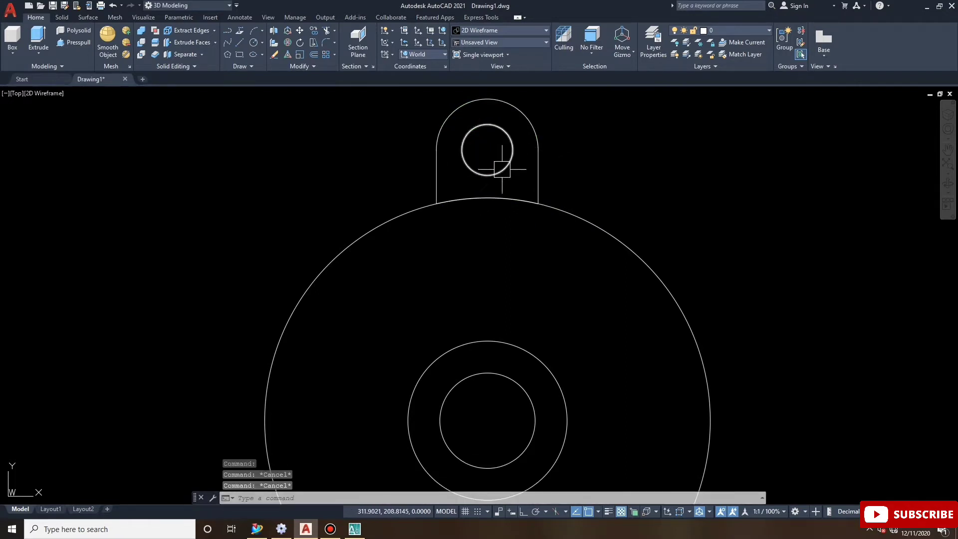
Polar-array the lug and its hole around the cover's centre.
scroll(509, 179, down, 4)
click(456, 122)
click(558, 206)
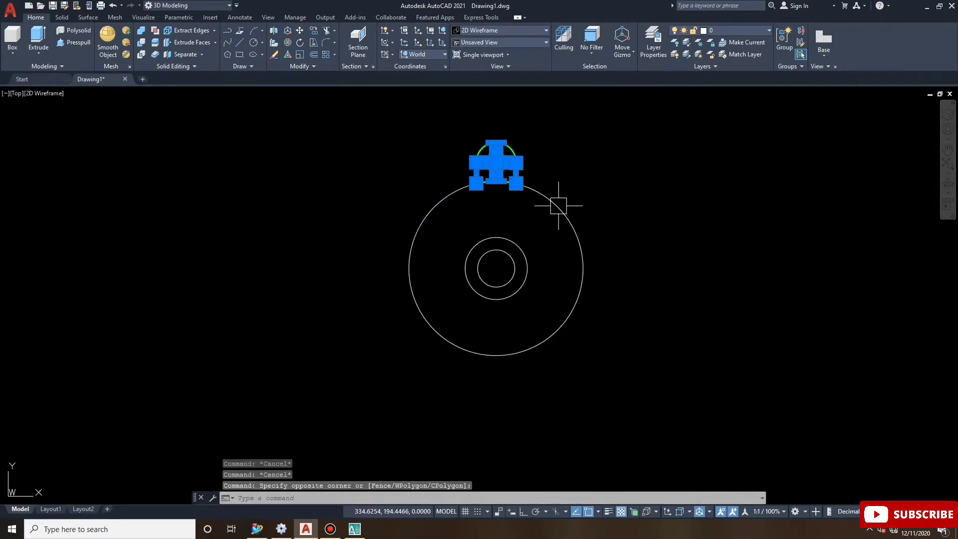
click(334, 55)
click(344, 112)
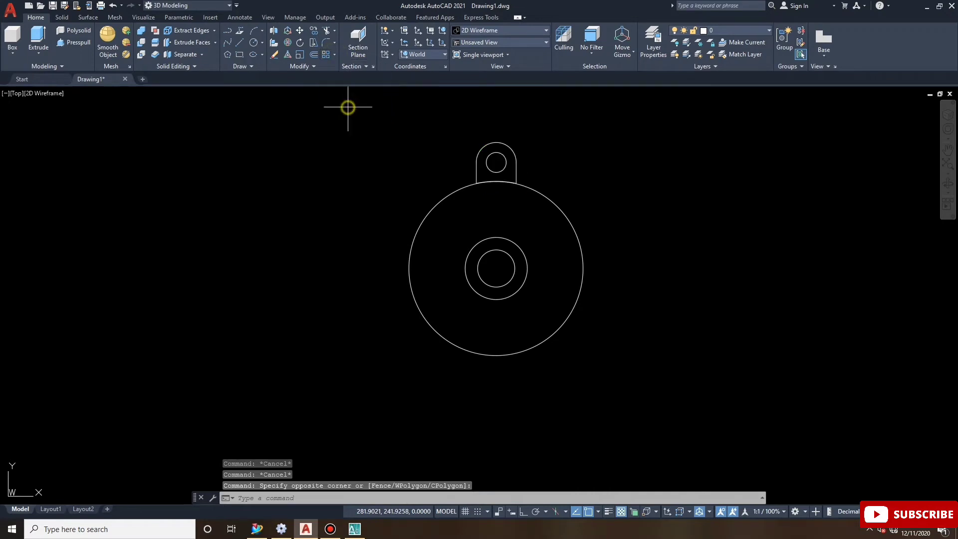
click(496, 268)
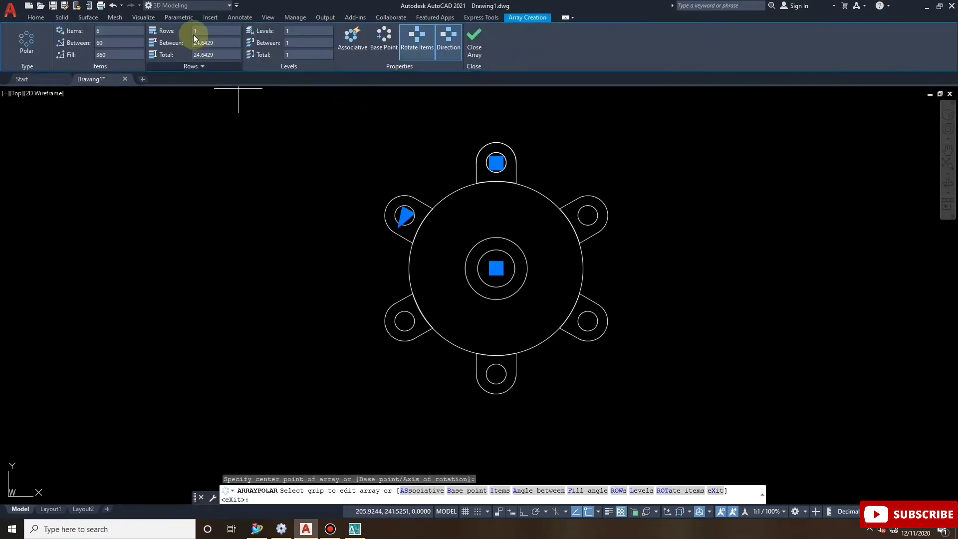
Set the polar array to 3 items spaced 120° apart and close the array.
click(120, 30)
text(3)
key(Return)
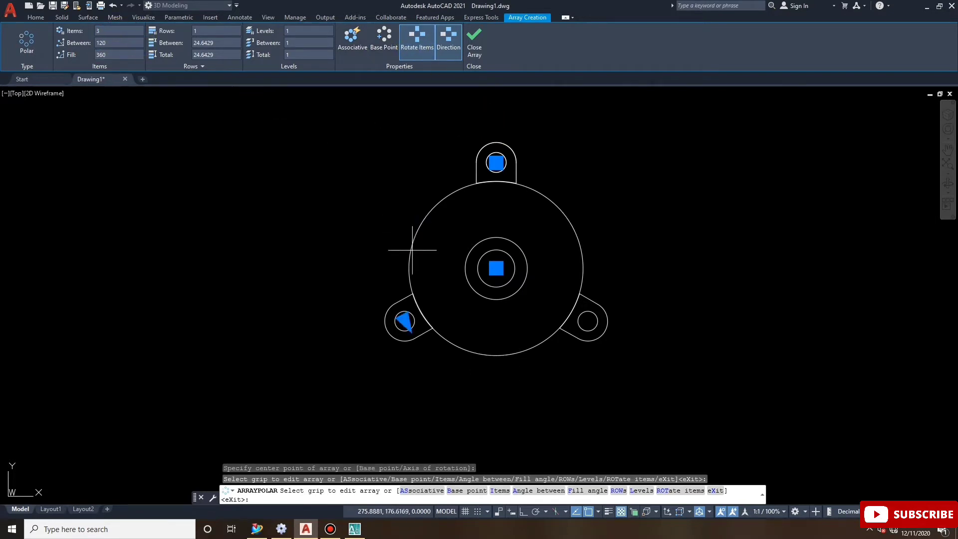
click(487, 50)
click(573, 210)
key(Escape)
key(Escape)
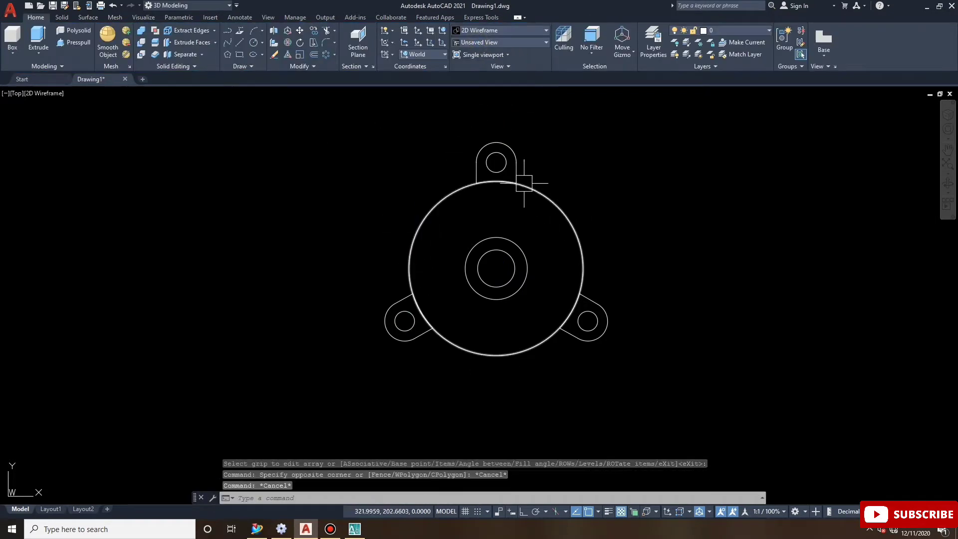
key(Escape)
key(Escape)
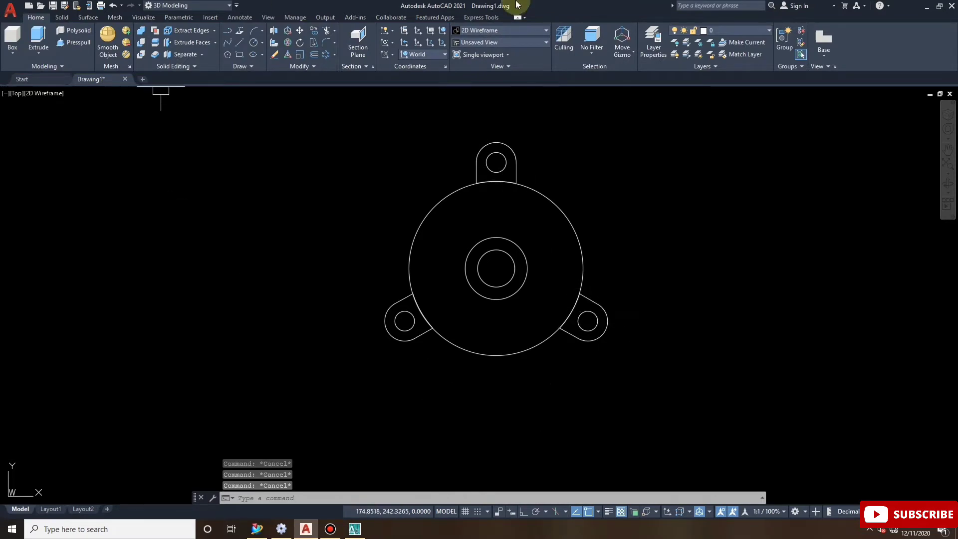
Switch to SW Isometric view and undo back to the extruded cylinder.
click(502, 45)
click(487, 113)
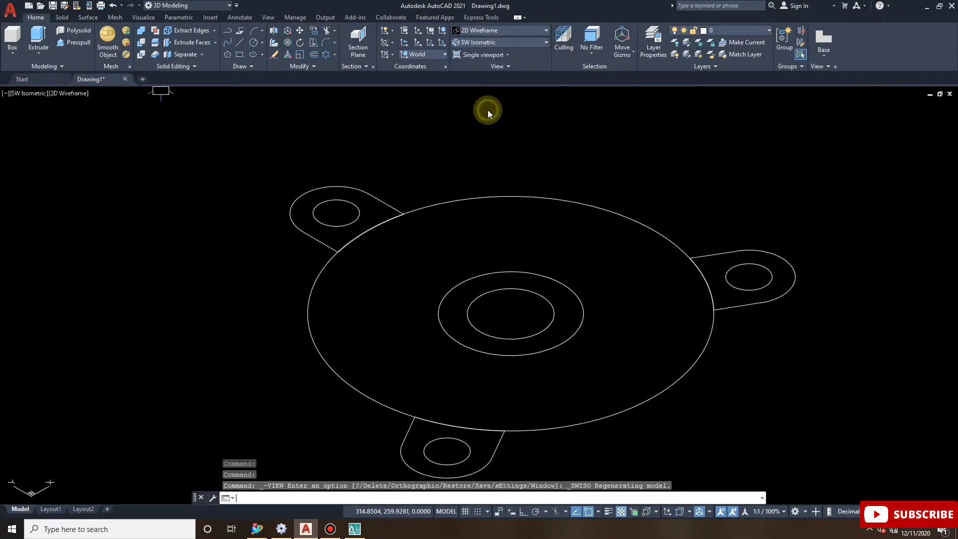
right_click(469, 260)
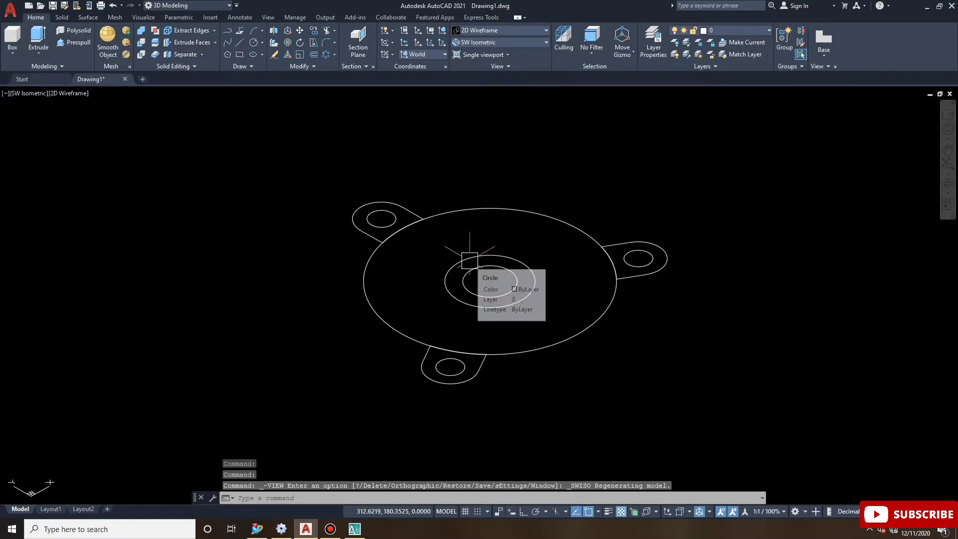
key(ctrl+z)
key(ctrl+z)
Move the two central boss circles 25 units up with Ortho on.
click(529, 269)
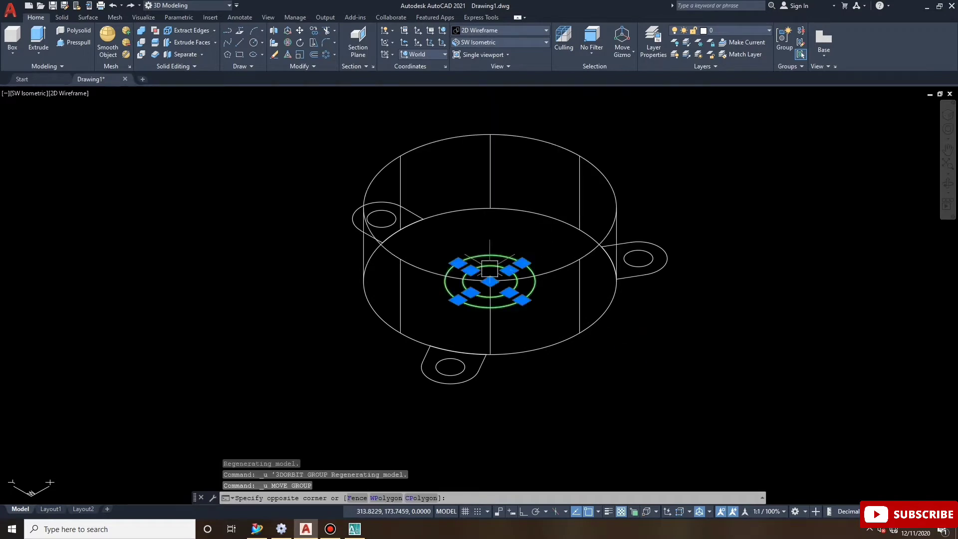
click(302, 30)
click(490, 281)
click(585, 248)
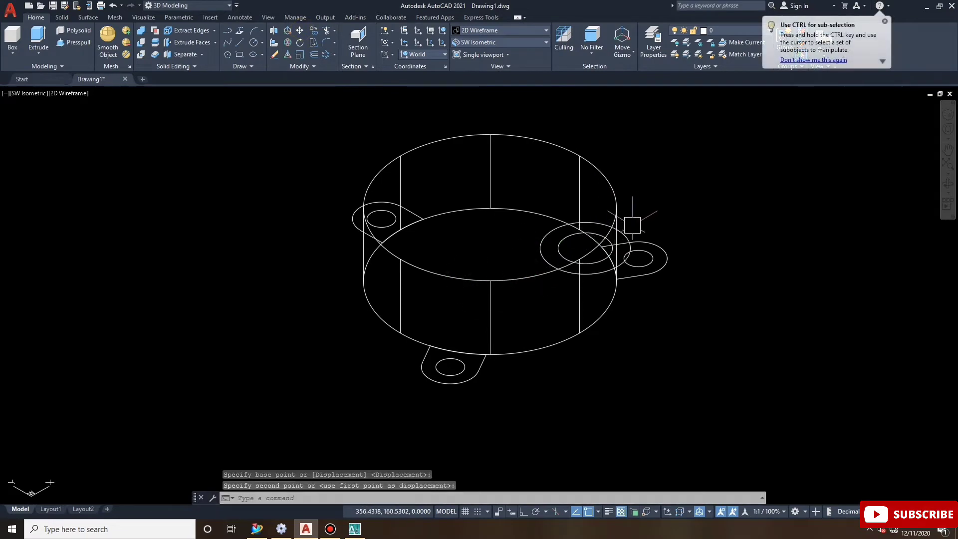
key(ctrl+z)
click(516, 227)
click(487, 274)
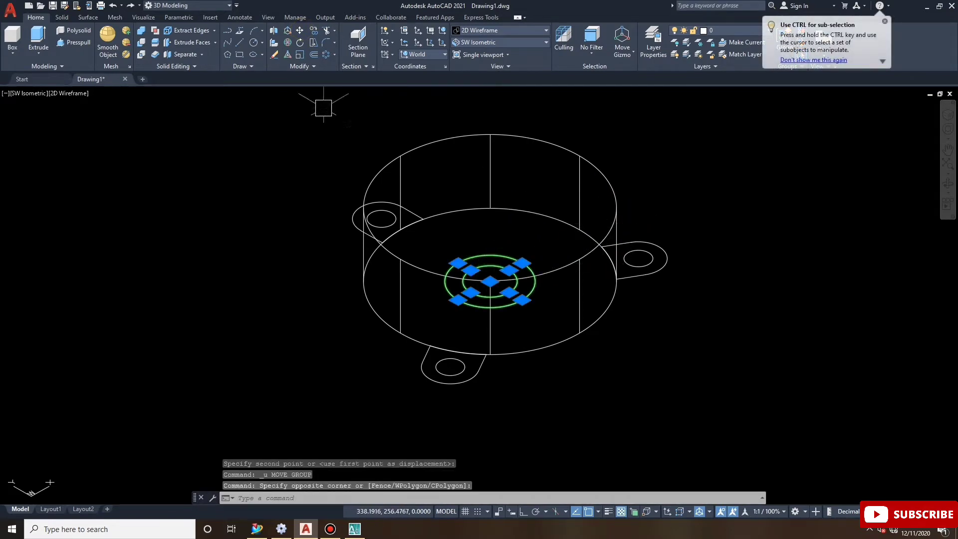
click(302, 34)
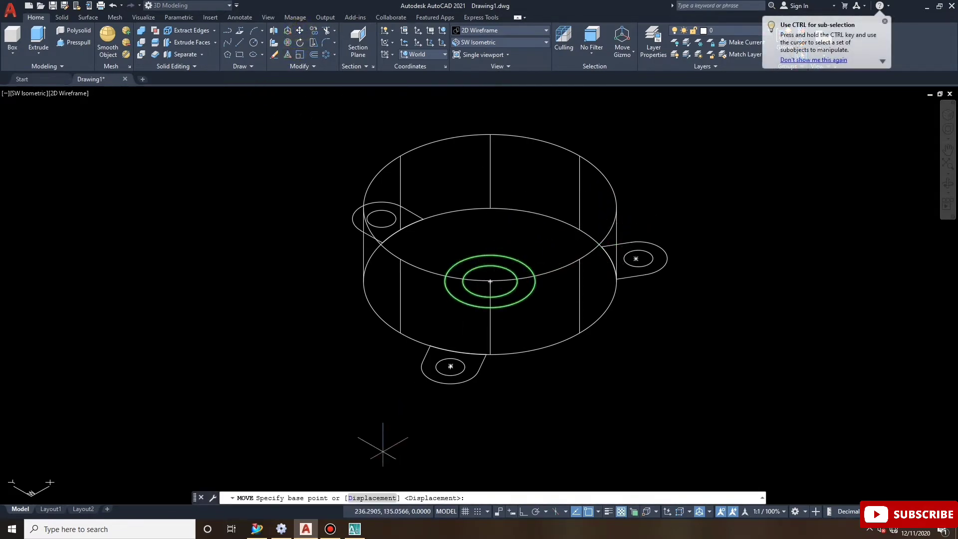
click(522, 512)
click(522, 300)
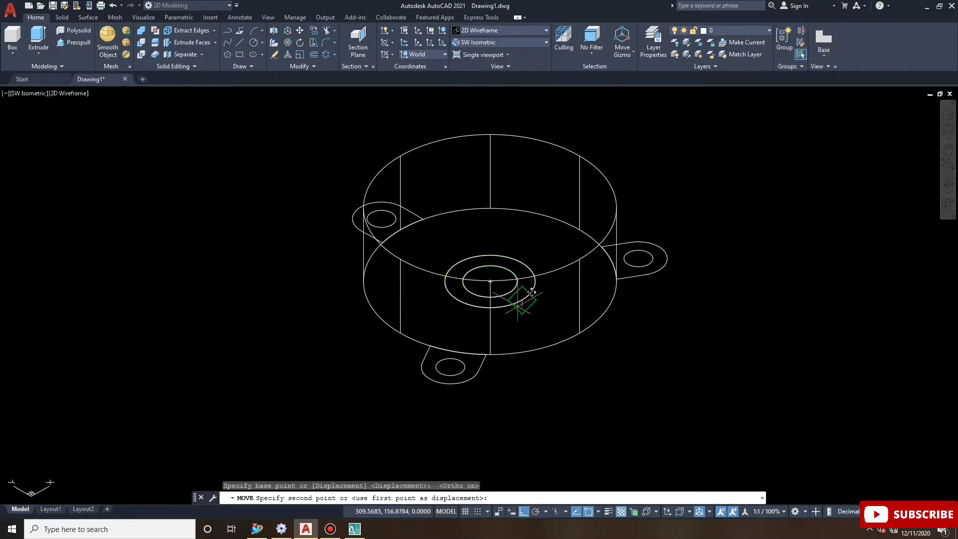
text(25)
key(Return)
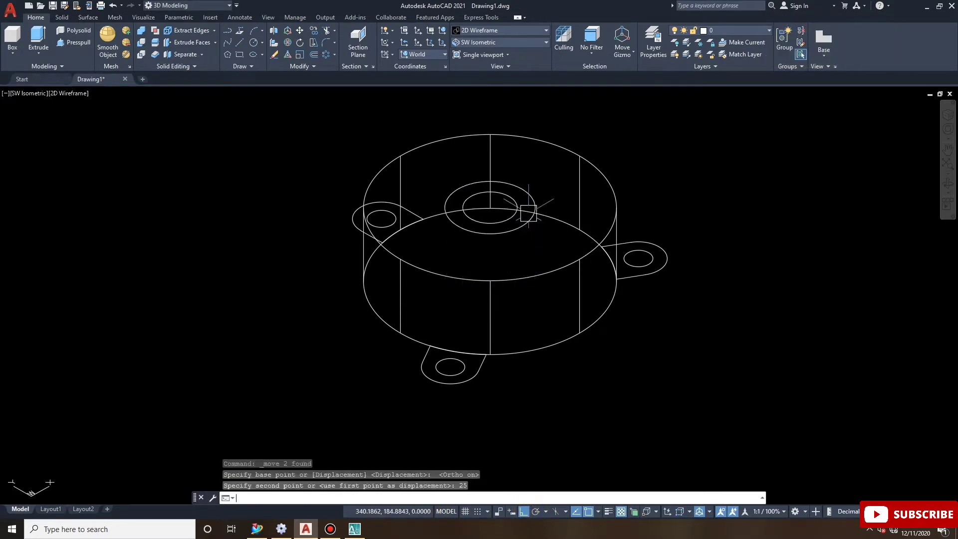
key(Escape)
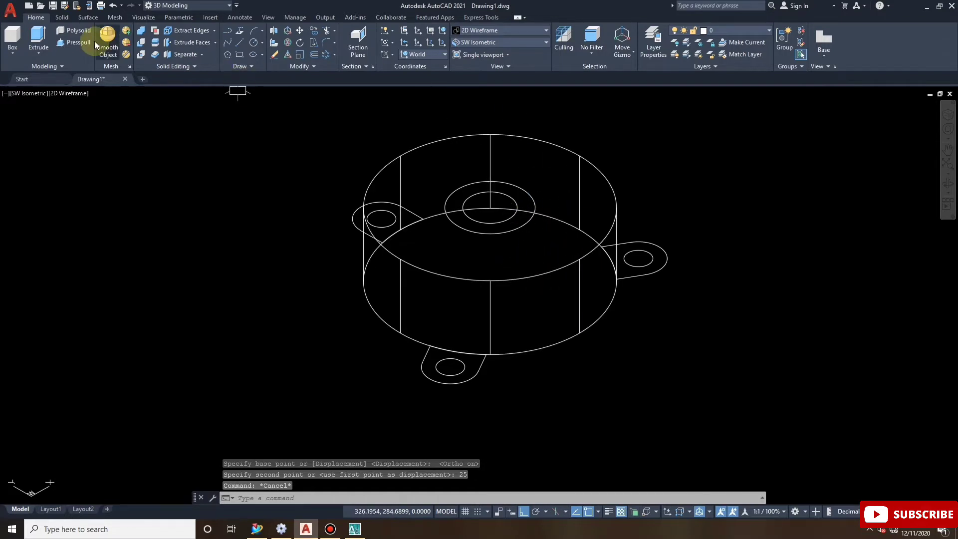
Extrude the right, bottom and left lug outlines, with their holes, 5 units high.
click(55, 46)
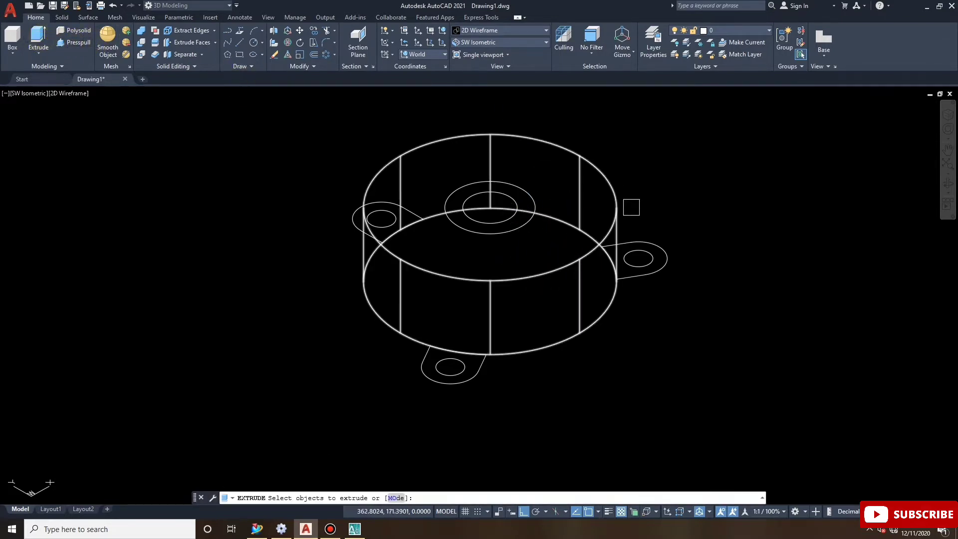
click(656, 257)
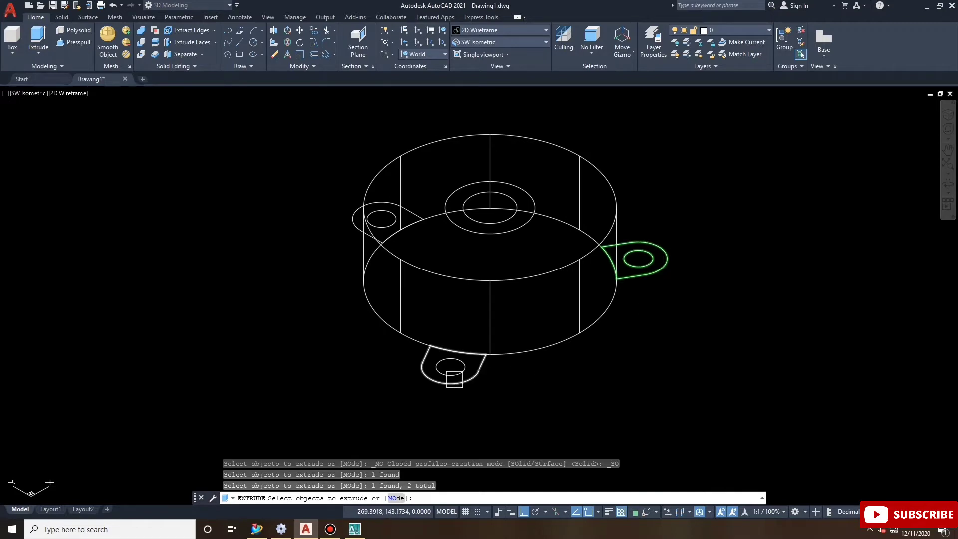
click(455, 381)
click(353, 216)
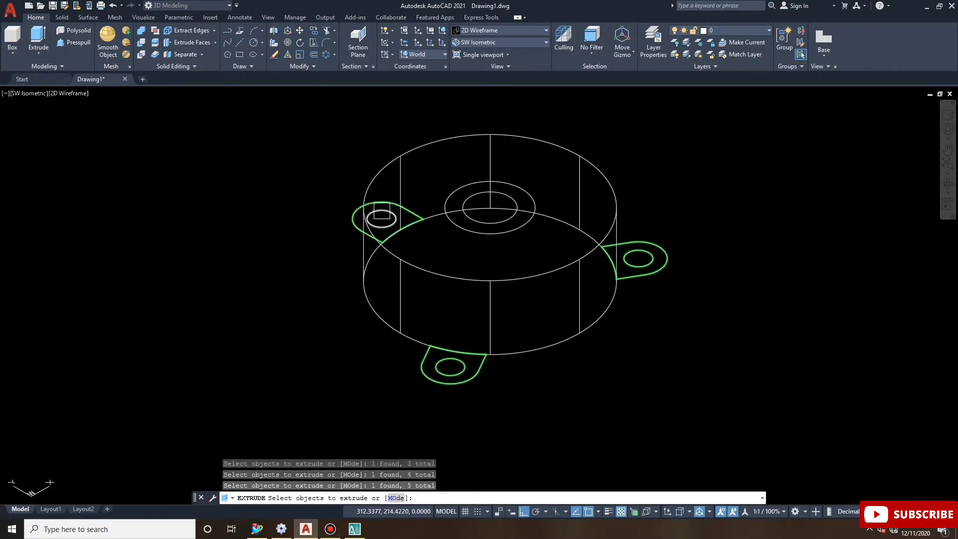
key(Return)
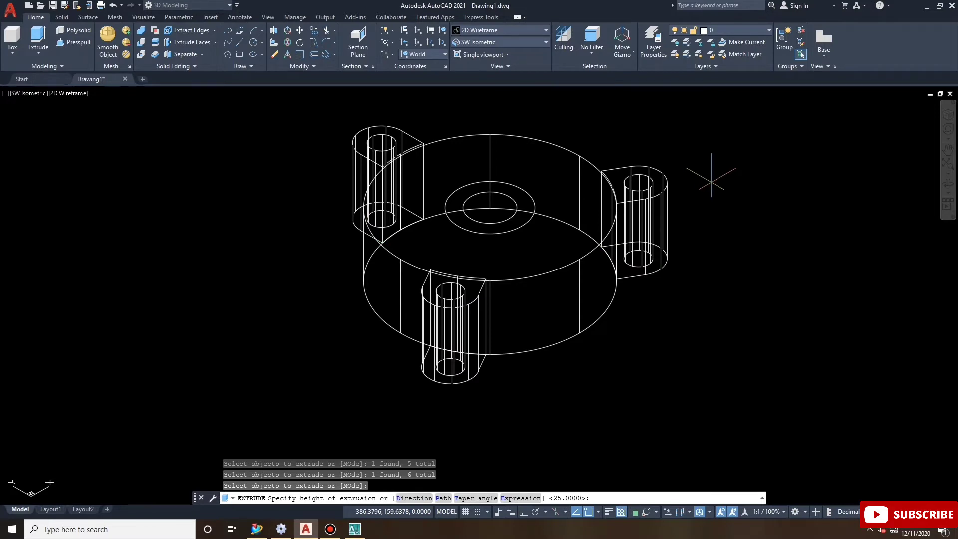
text(5)
key(Return)
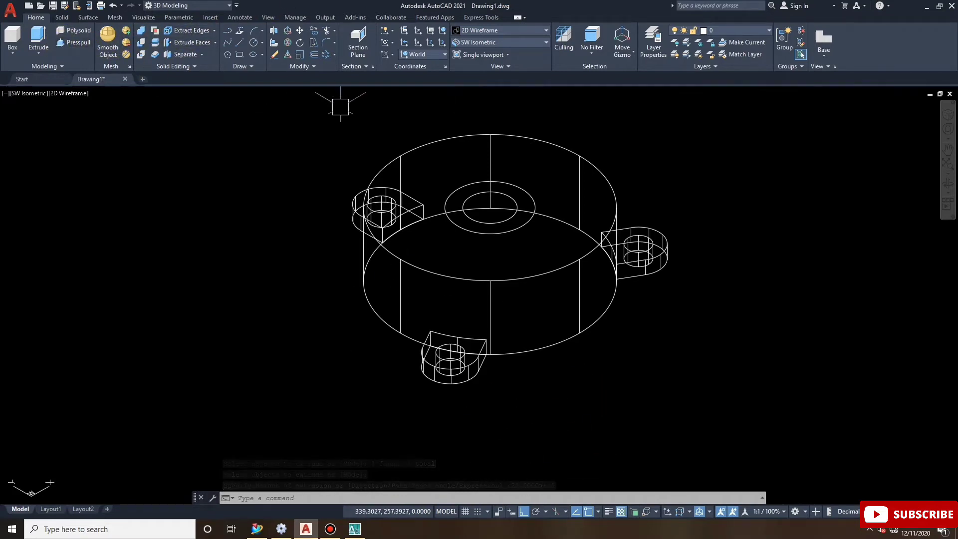
Extrude the central ring circles 8 units up from the cylinder's top face.
click(49, 41)
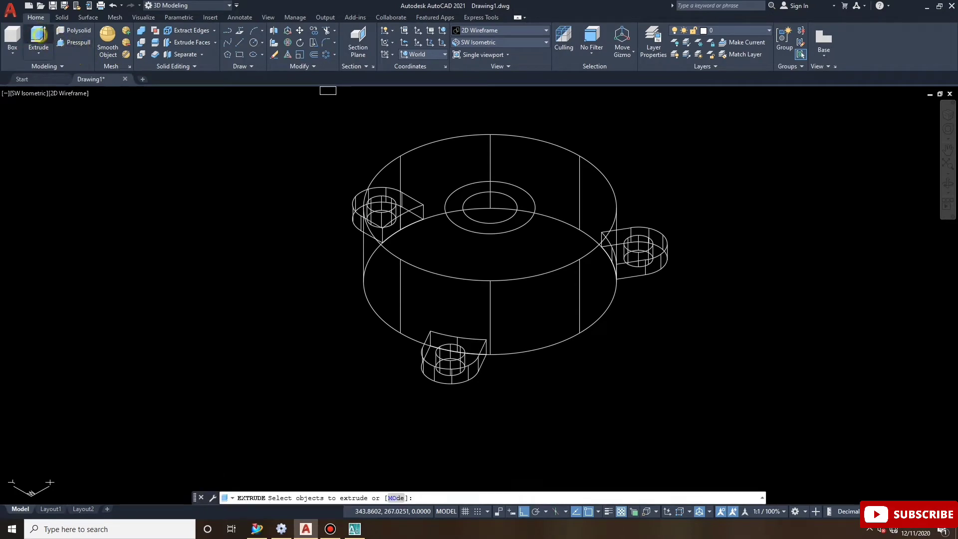
click(527, 184)
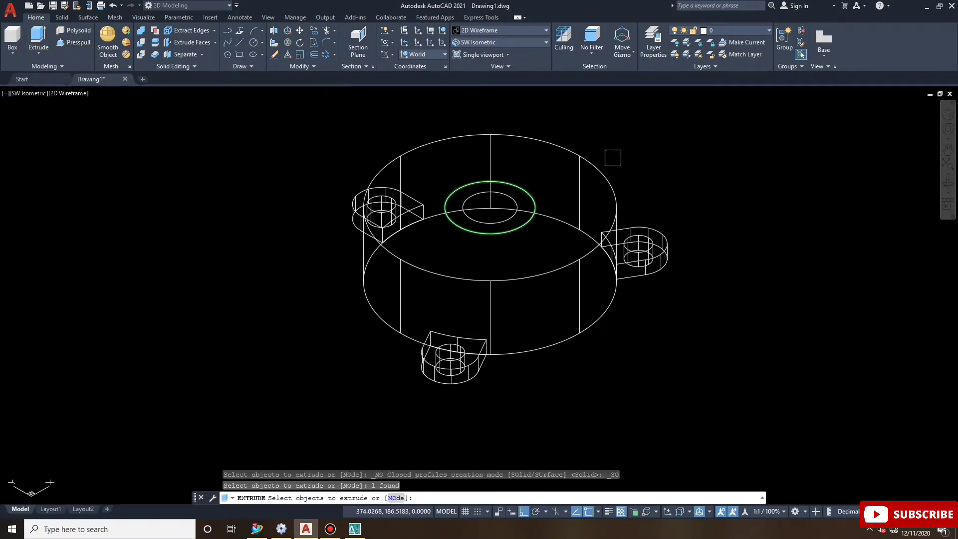
right_click(618, 145)
click(630, 151)
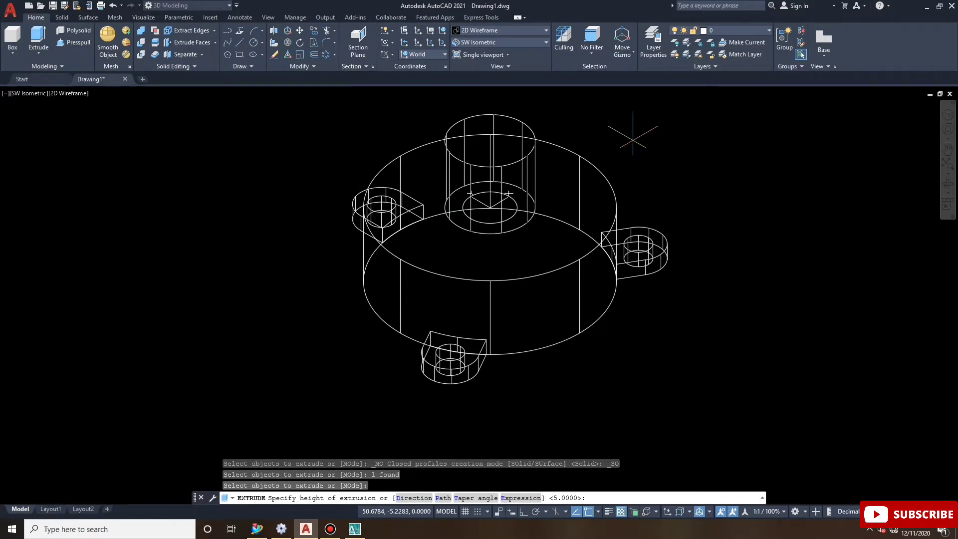
text(8)
key(Return)
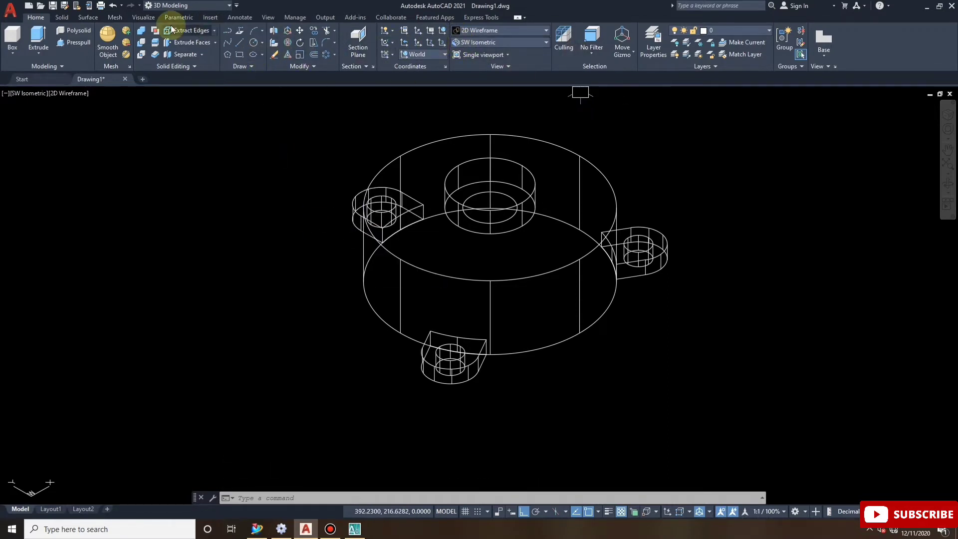
Display the model in the Shaded with edges visual style.
click(491, 31)
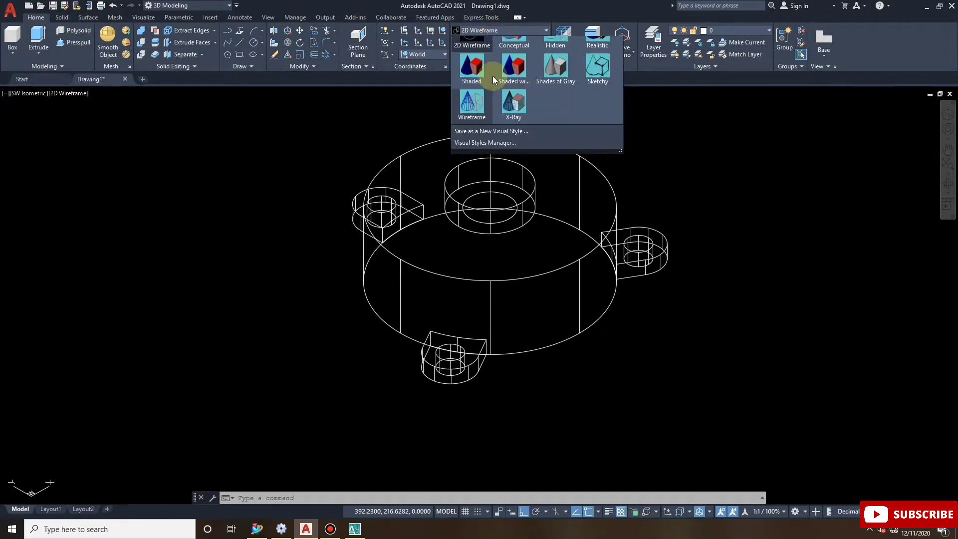
click(525, 86)
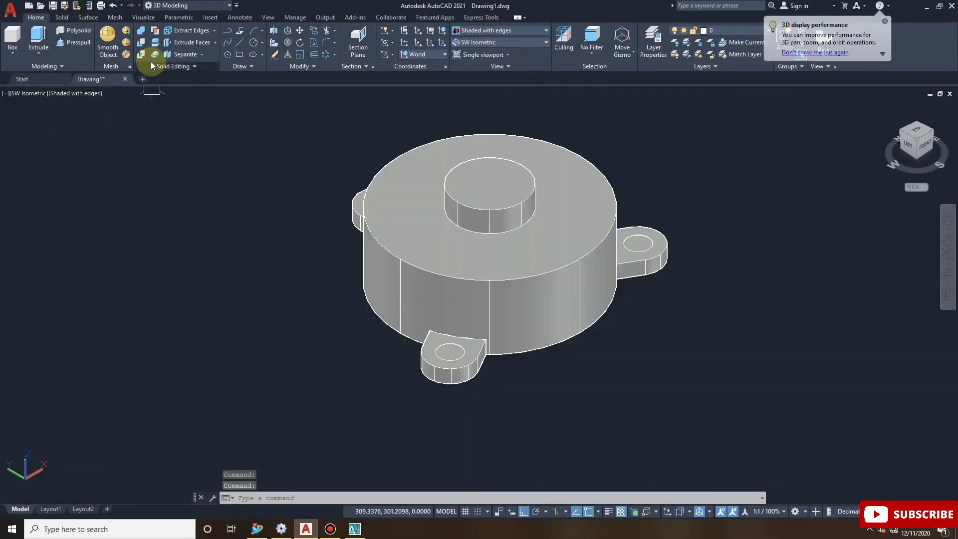
click(62, 17)
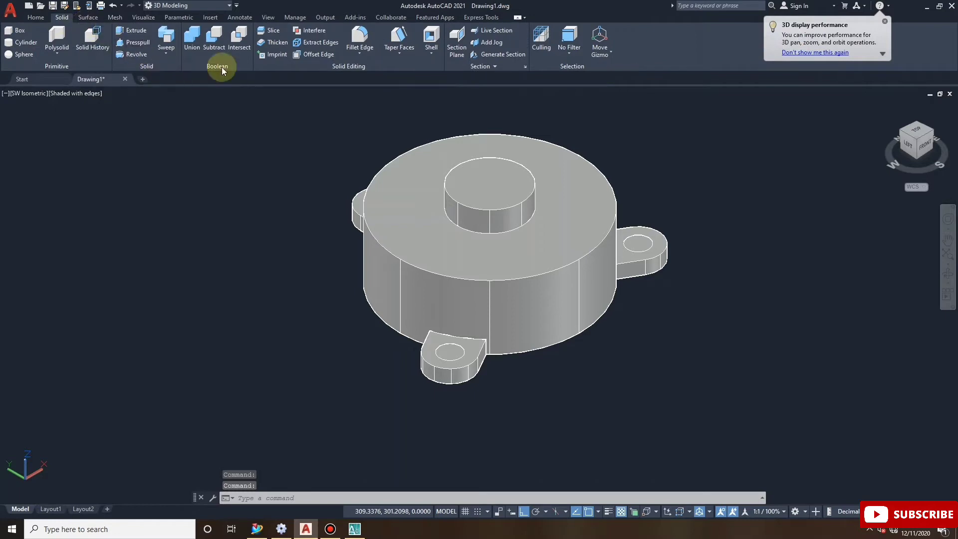
Round the cover's top outer edge with a radius-10 fillet.
click(360, 37)
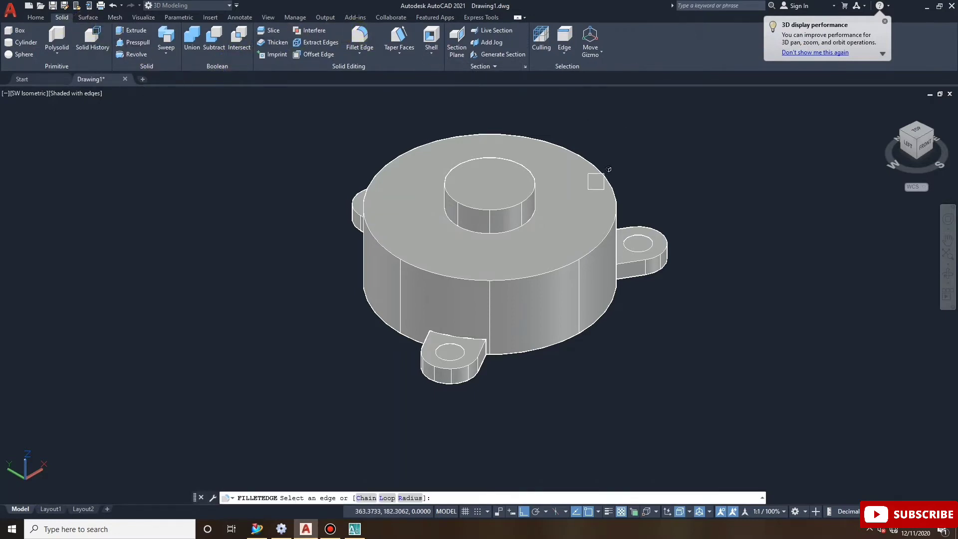
click(610, 176)
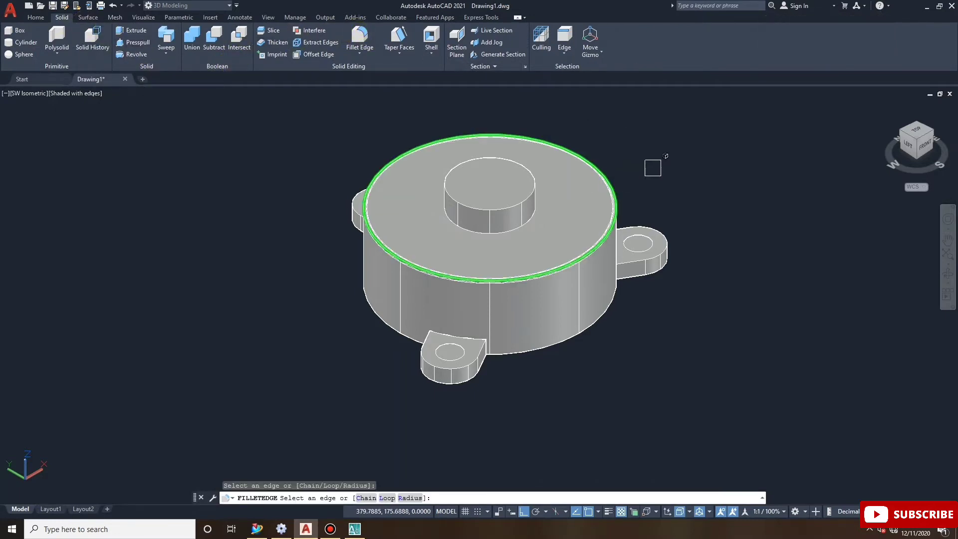
click(410, 498)
text(10)
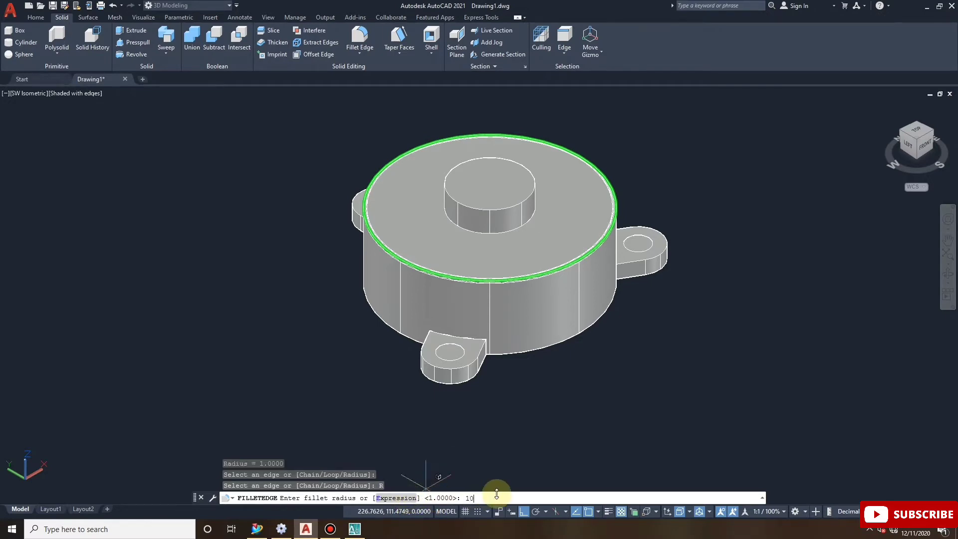
key(Return)
right_click(647, 151)
click(661, 156)
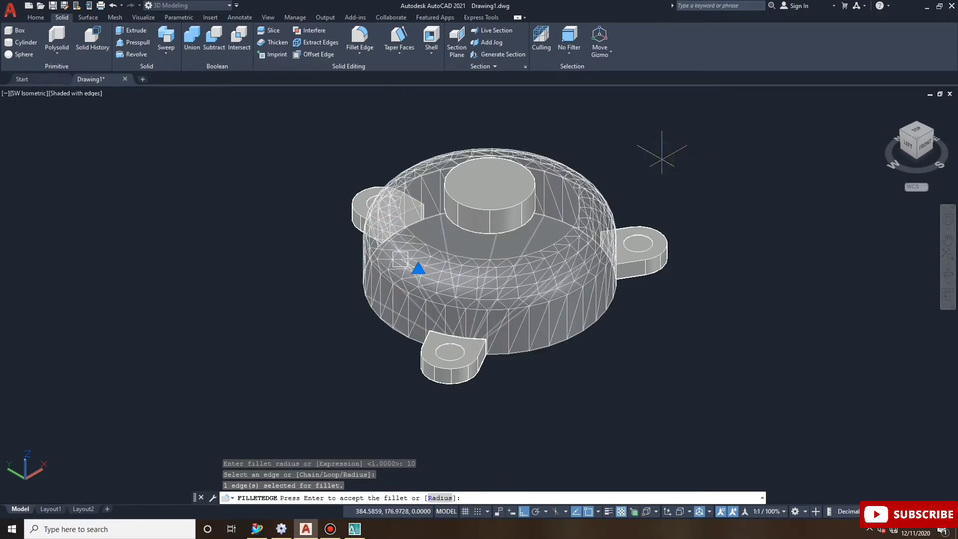
right_click(640, 173)
click(652, 180)
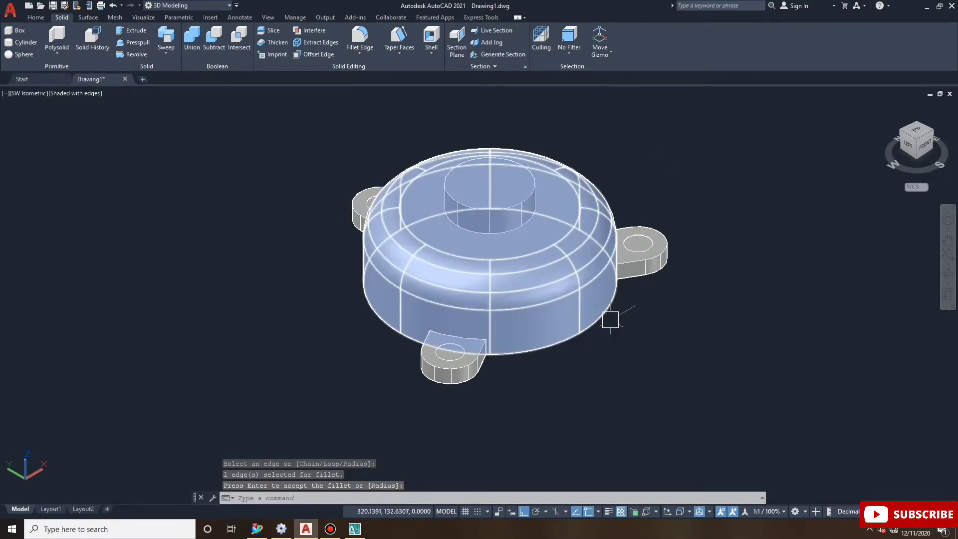
click(948, 276)
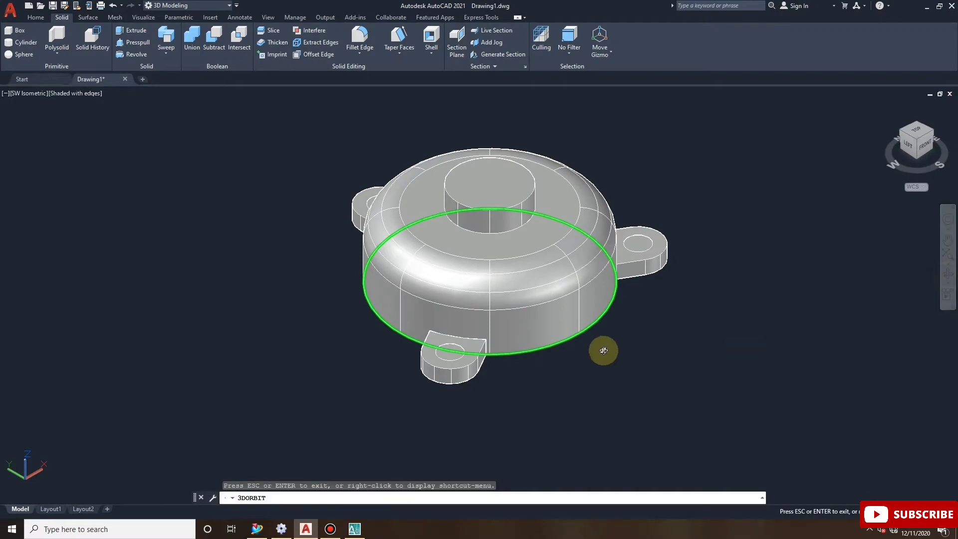
Shell the cover with 5-unit walls, removing its underside face to leave it open.
drag(603, 344, 644, 186)
right_click(645, 186)
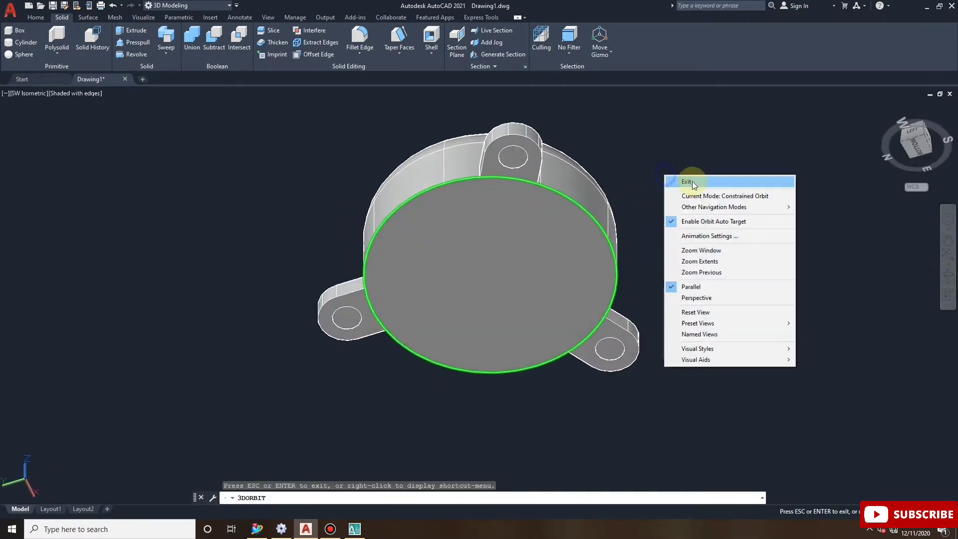
click(681, 183)
click(431, 39)
click(545, 256)
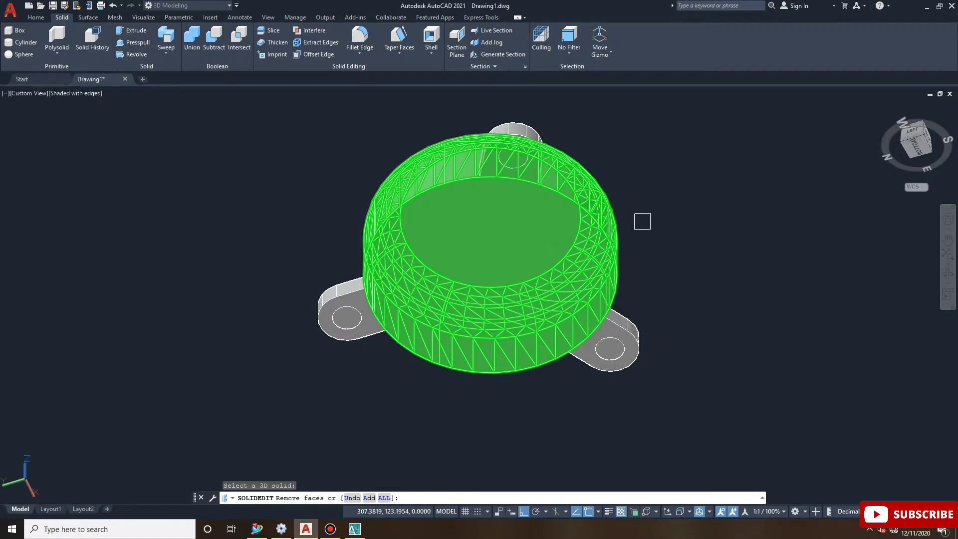
text(5)
key(Return)
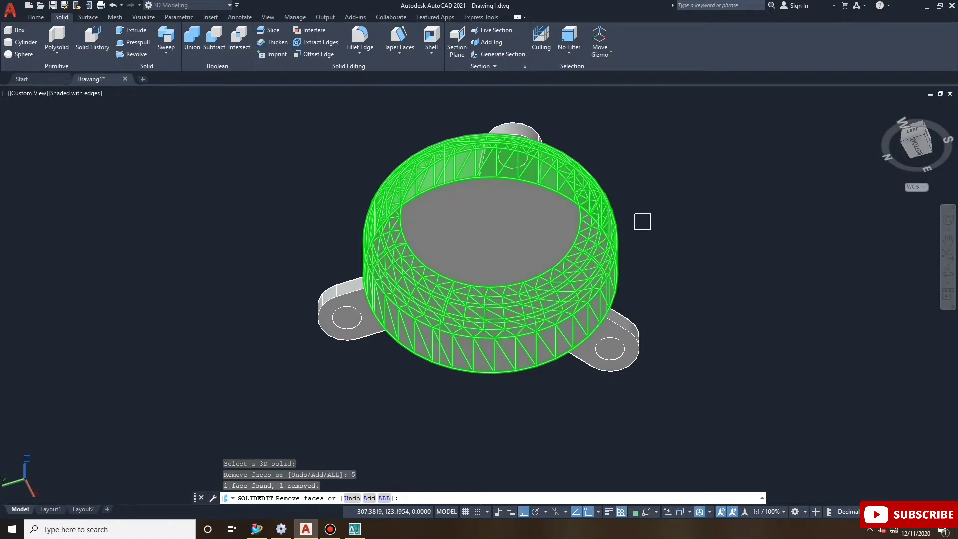
right_click(635, 205)
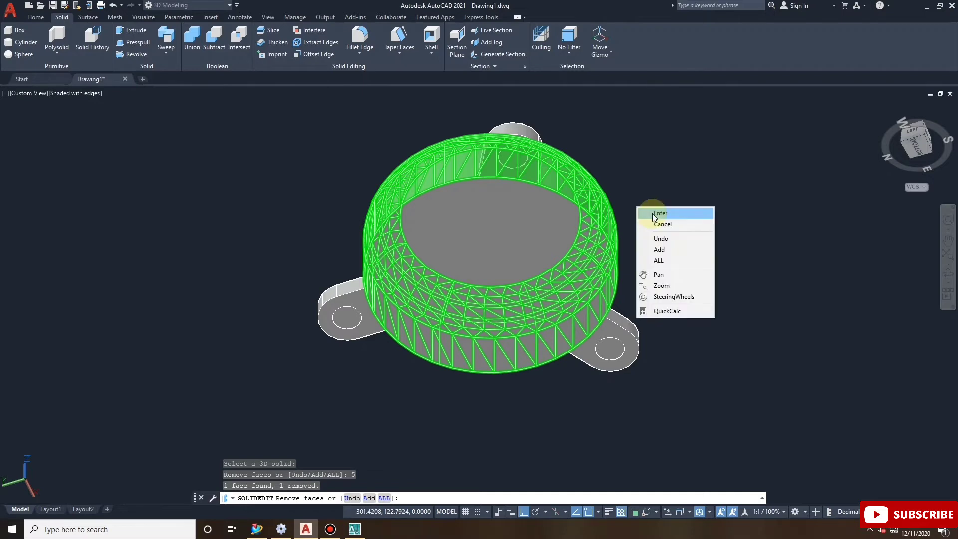
click(651, 214)
key(Return)
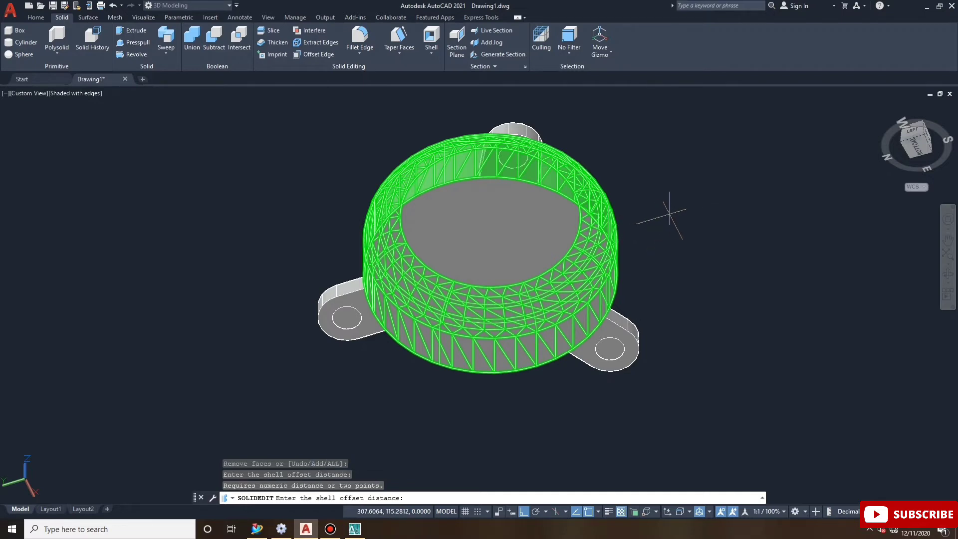
key(Return)
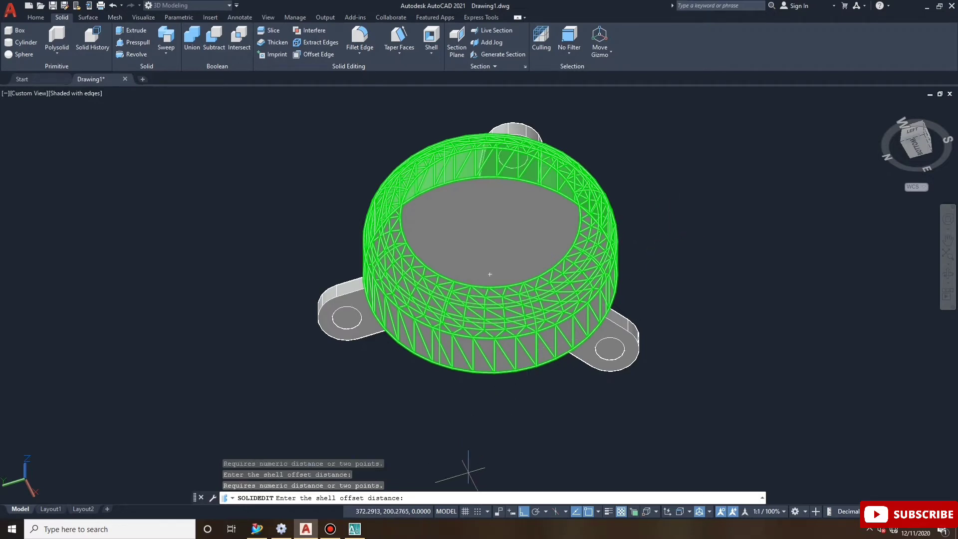
text(5)
key(Return)
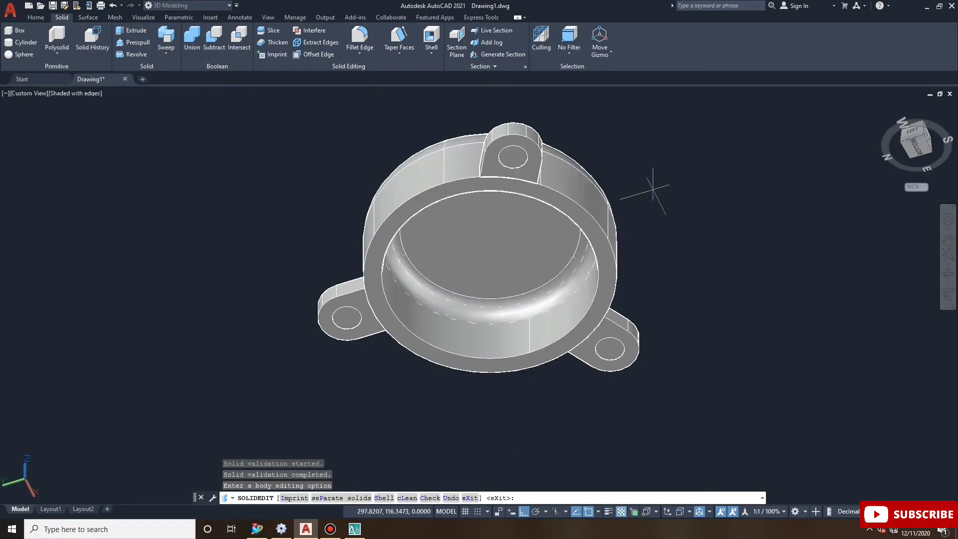
Orbit the model to inspect the hollow, then return to a top-side view.
shift+middle_drag(652, 248, 654, 232)
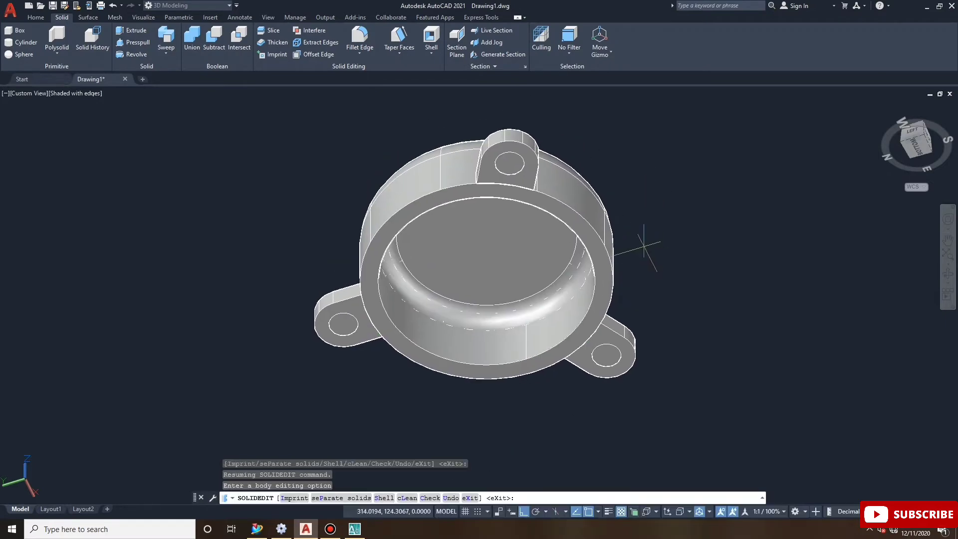
click(948, 274)
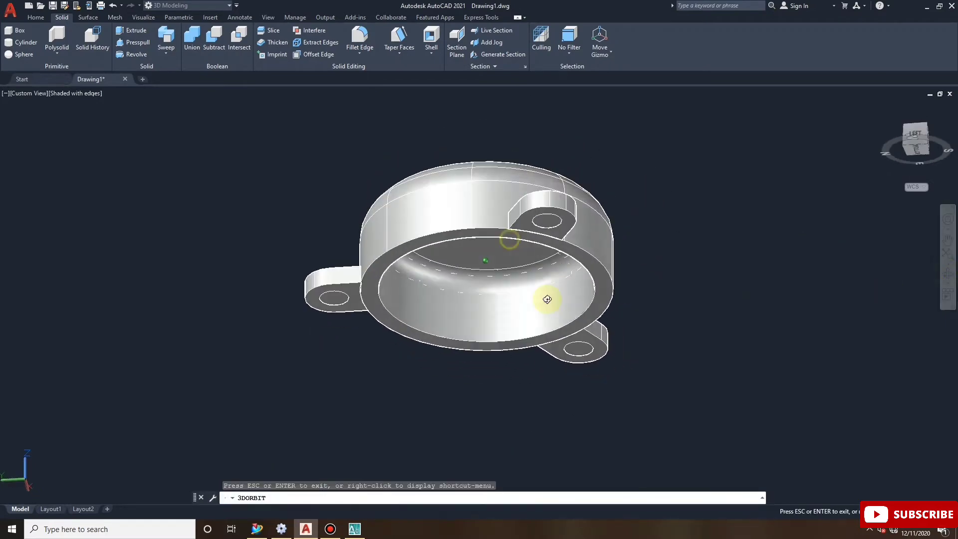
mouse_move(513, 252)
mouse_down()
mouse_move(509, 412)
mouse_move(493, 417)
mouse_move(641, 310)
mouse_up()
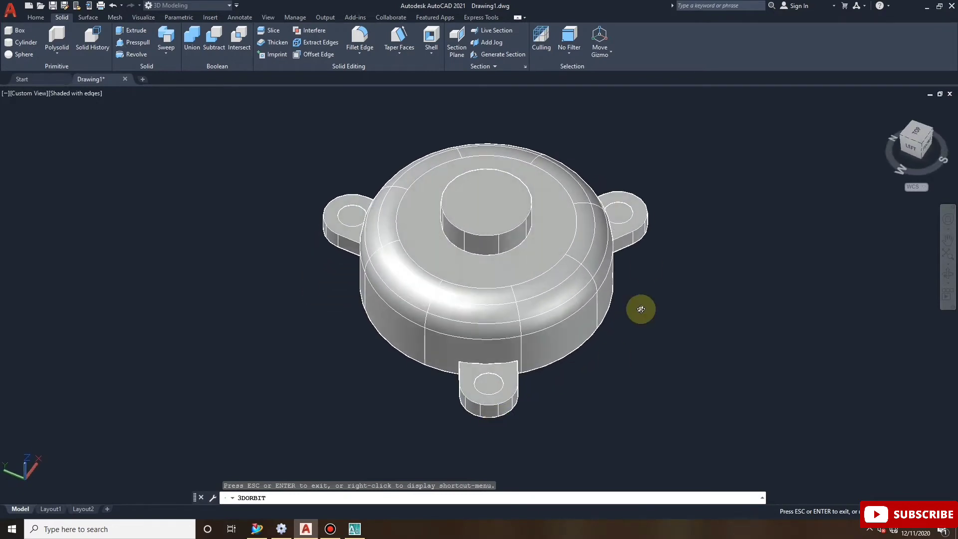
right_click(623, 150)
click(664, 164)
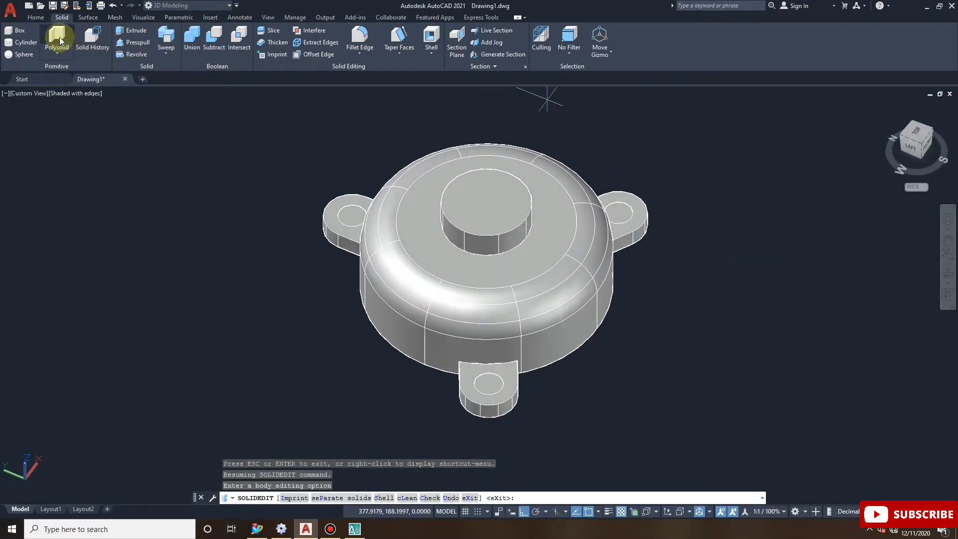
Subtract the three hole cylinders from the right, bottom and left lugs.
click(216, 40)
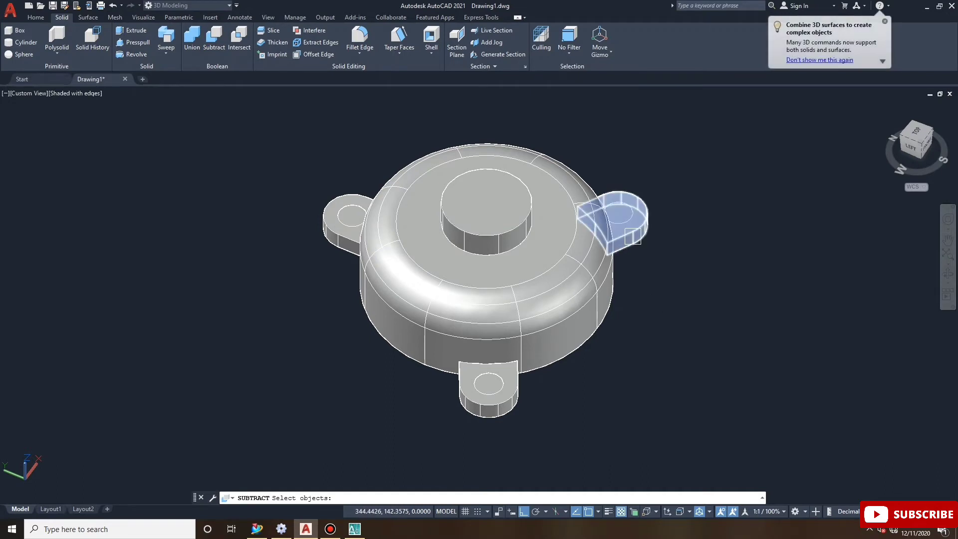
click(633, 235)
click(510, 404)
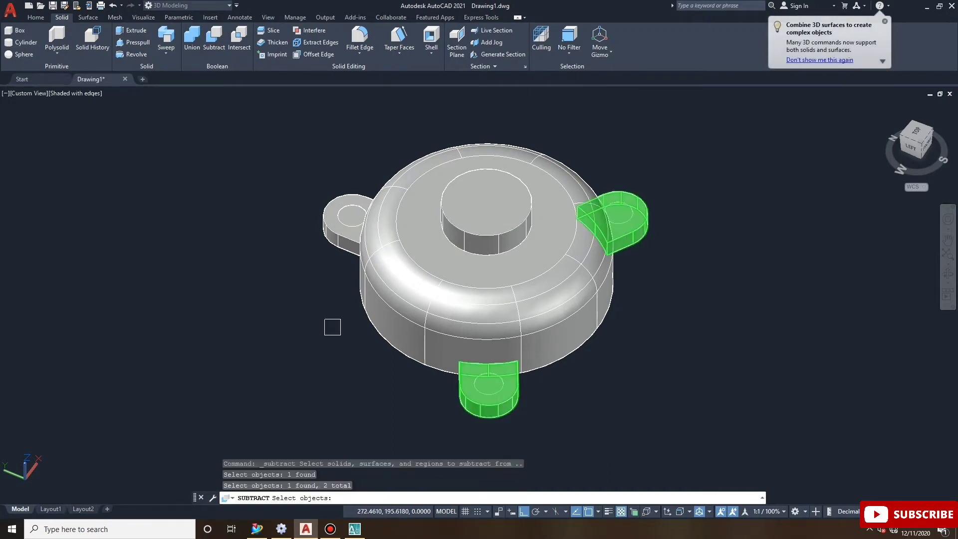
click(326, 232)
key(Return)
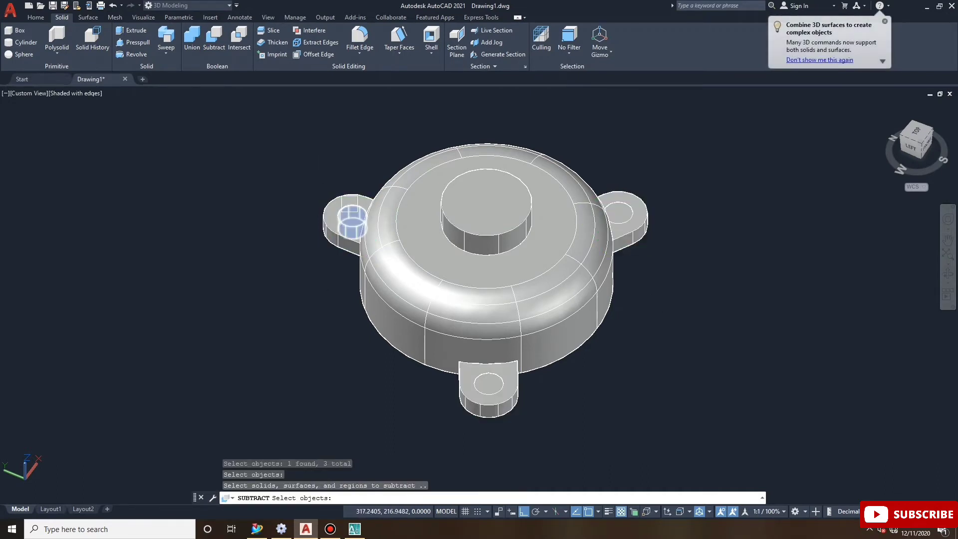
click(350, 211)
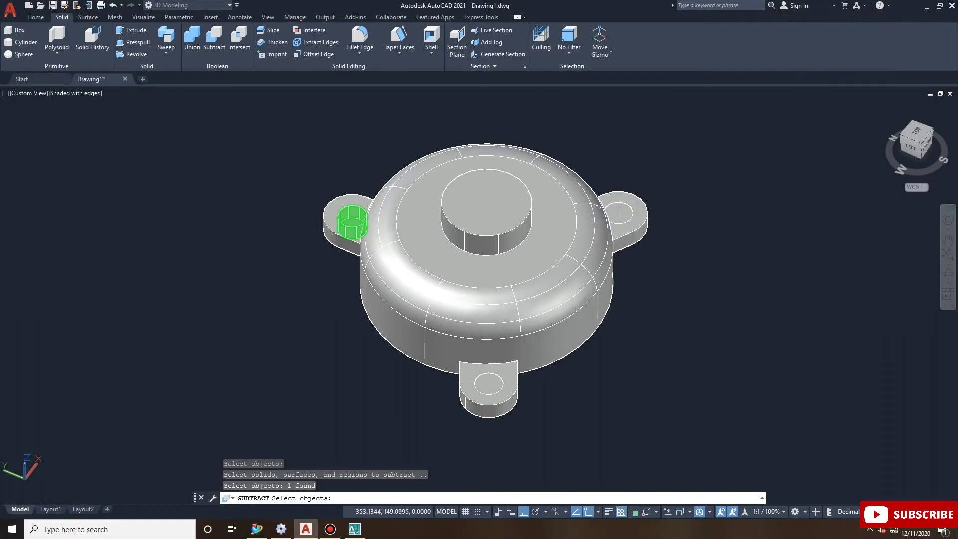
click(618, 218)
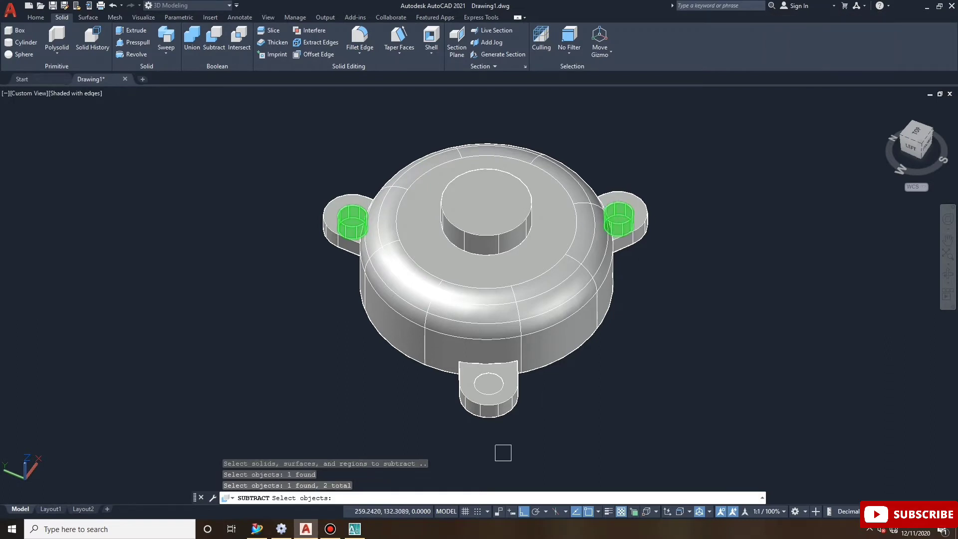
click(488, 384)
key(Return)
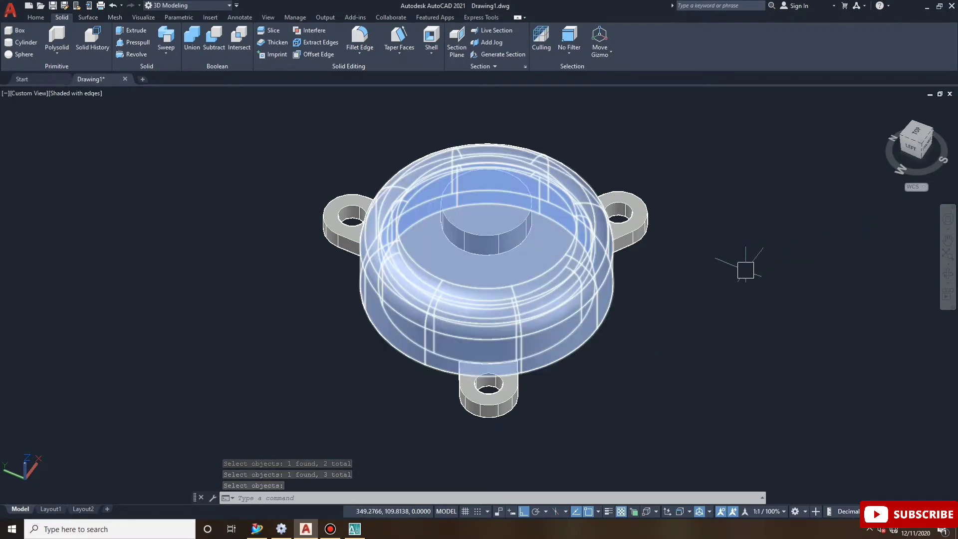
middle_drag(694, 270, 676, 266)
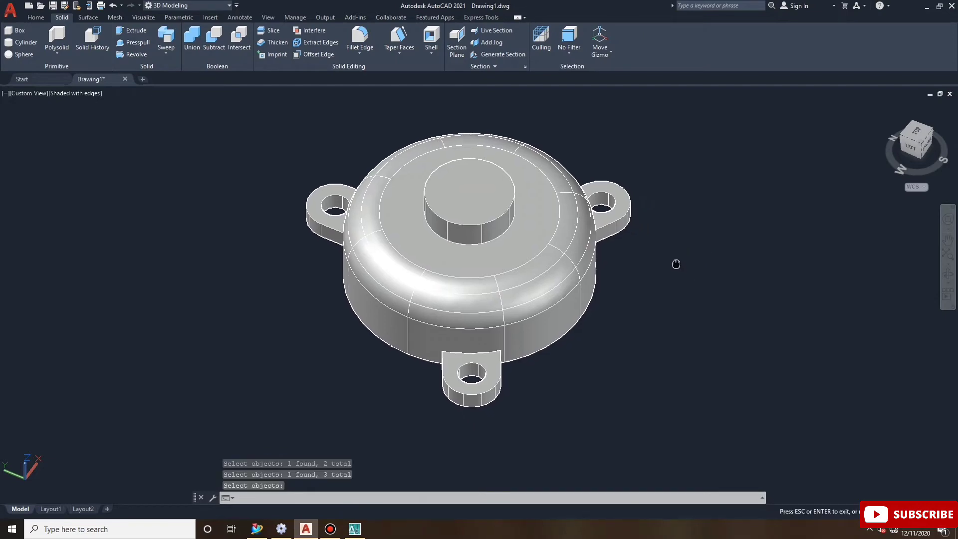
Orbit the model and switch to the 2D Wireframe visual style.
click(948, 275)
mouse_move(615, 265)
mouse_down()
mouse_move(645, 216)
mouse_move(701, 242)
mouse_up()
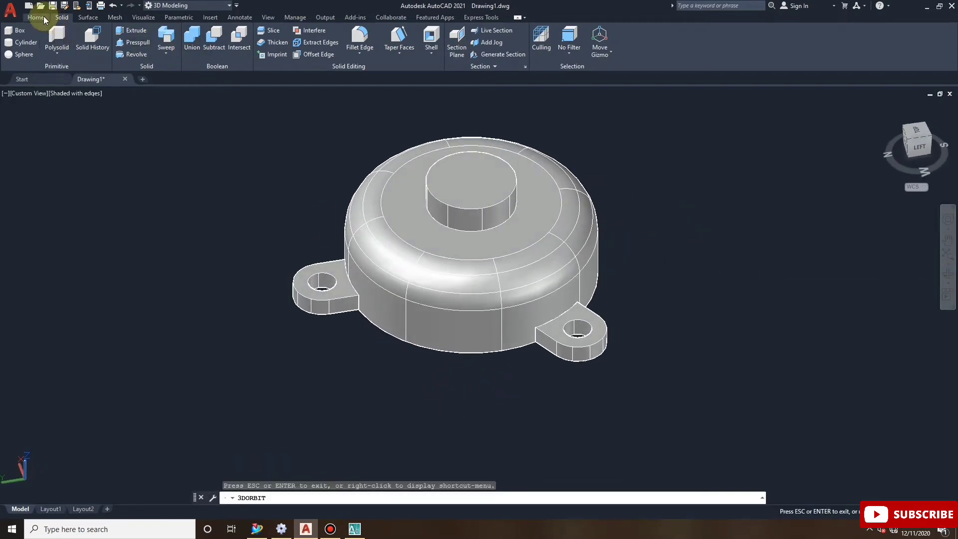
click(36, 17)
click(476, 29)
click(474, 57)
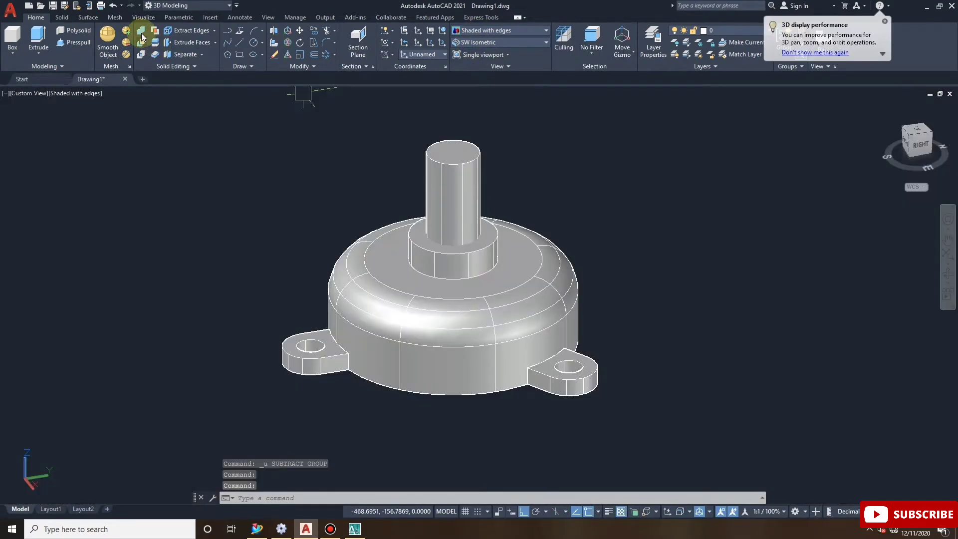
Union the inner cylinder with the cover base.
click(141, 31)
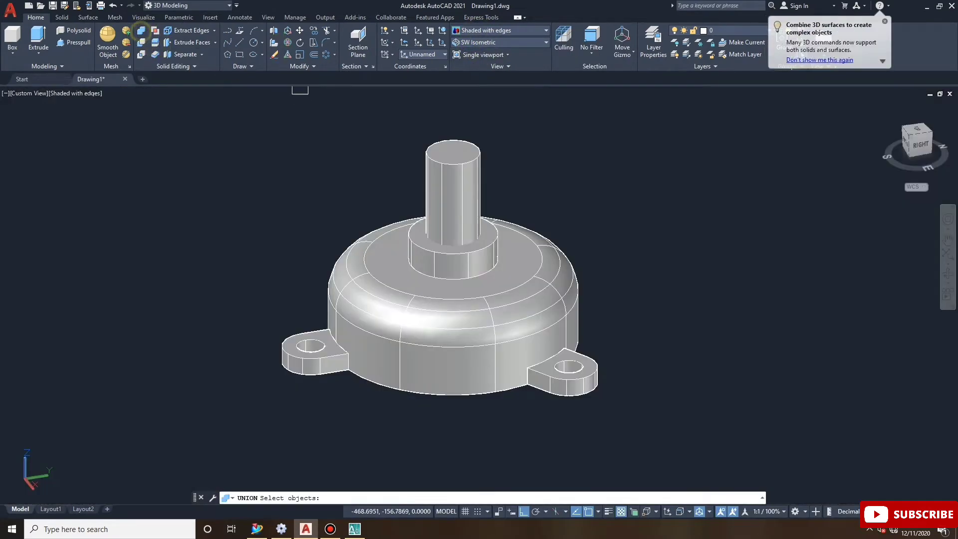
click(473, 244)
click(546, 286)
key(Return)
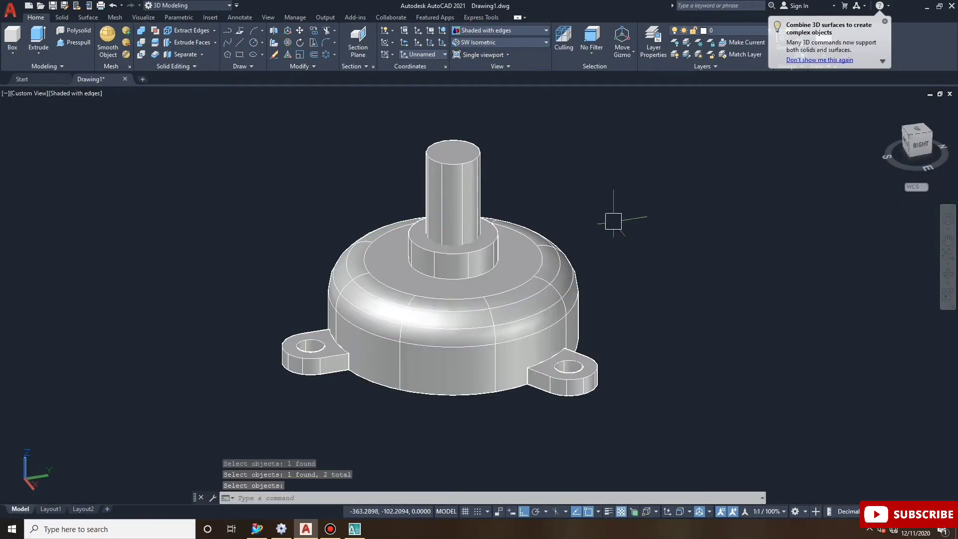
Subtract the tall cylinder from the base to bore a hole through the boss.
click(74, 33)
click(143, 43)
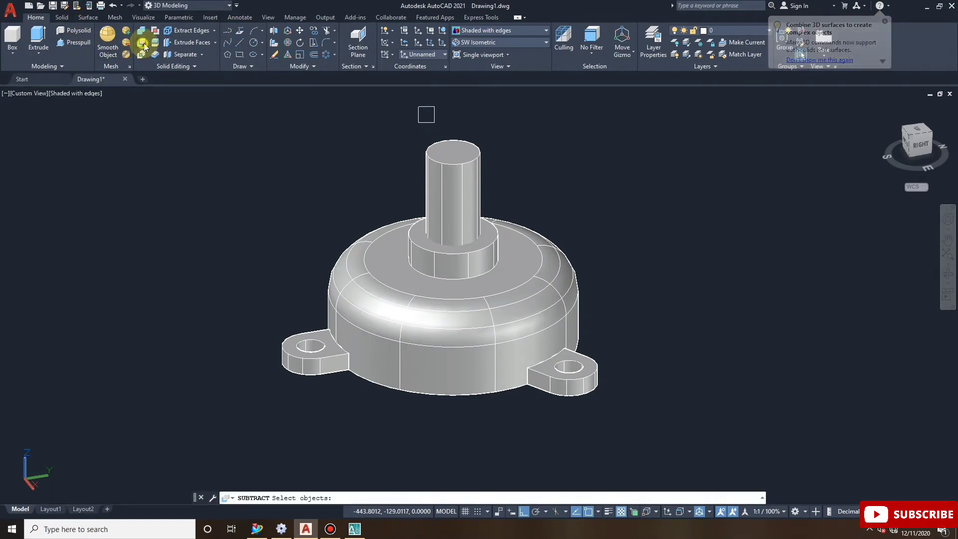
click(512, 264)
key(Return)
click(477, 179)
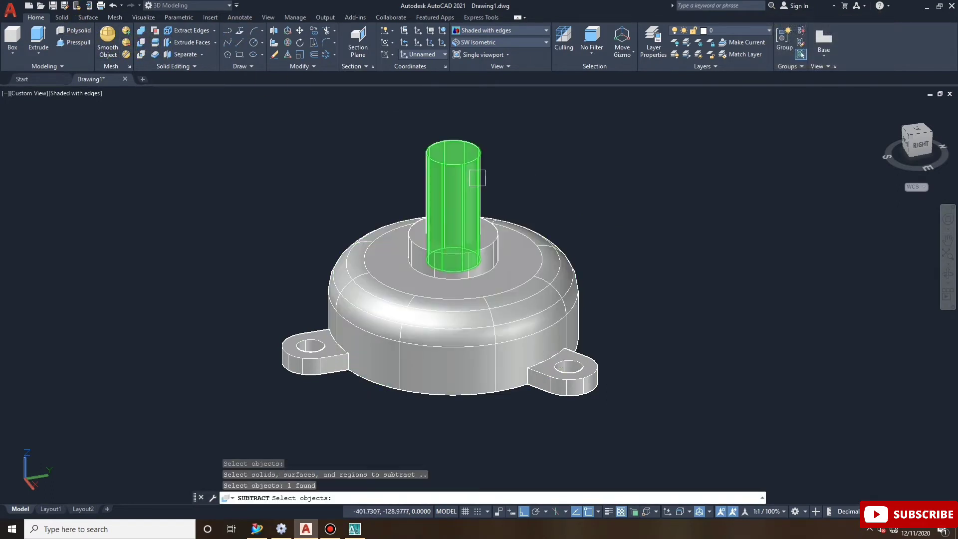
key(Return)
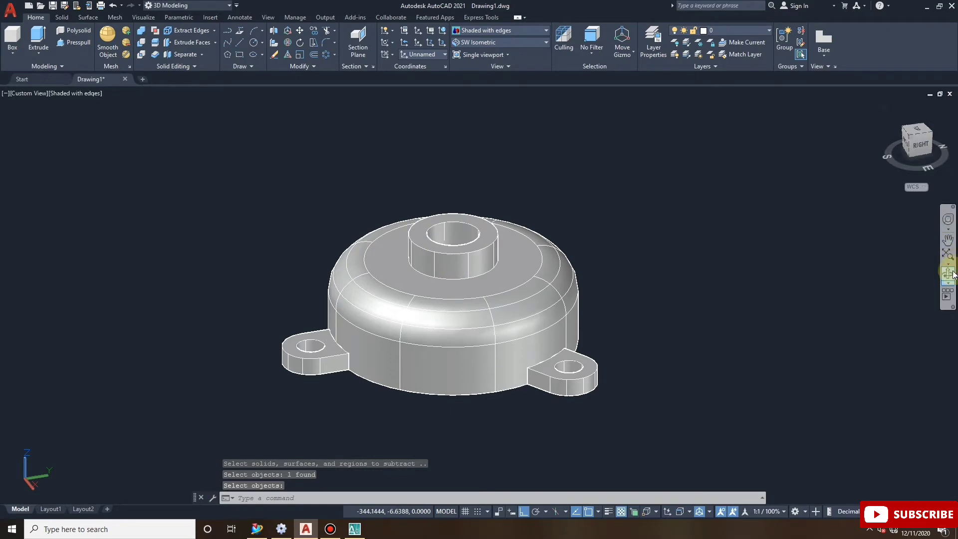
click(948, 273)
mouse_move(530, 278)
mouse_down()
mouse_move(549, 107)
mouse_move(569, 179)
mouse_move(560, 288)
mouse_move(468, 298)
mouse_move(541, 249)
mouse_move(577, 321)
mouse_up()
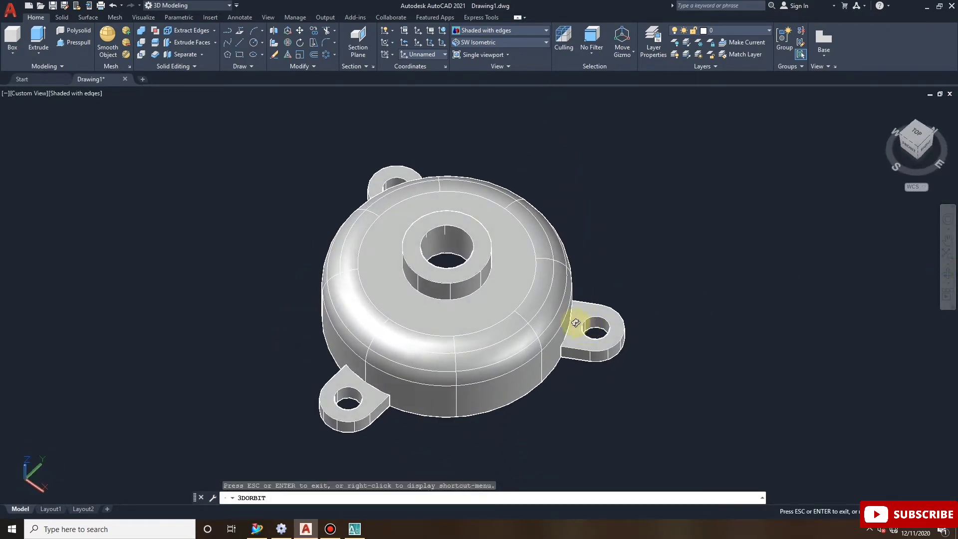
Show the cover in 2D Wireframe from the Top view.
right_click(556, 192)
click(576, 189)
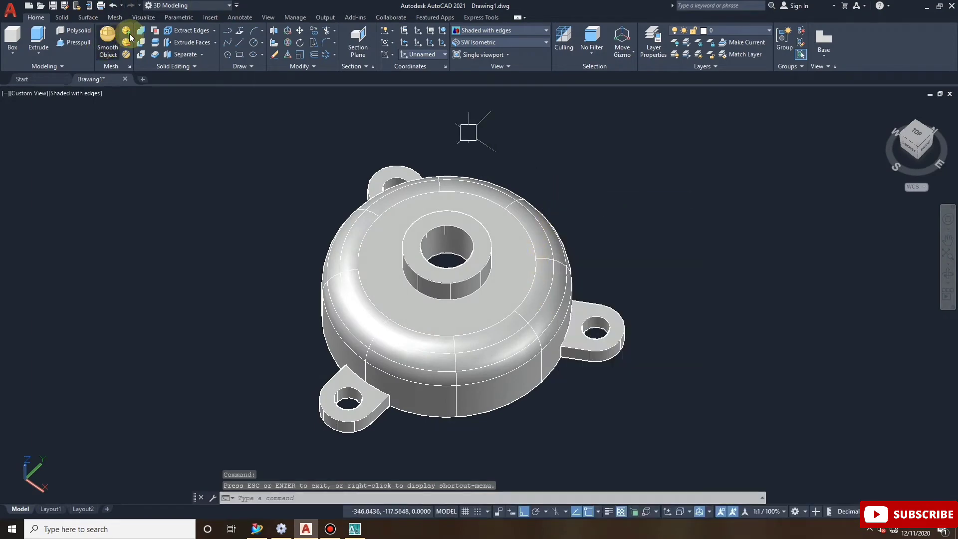
click(499, 30)
click(479, 52)
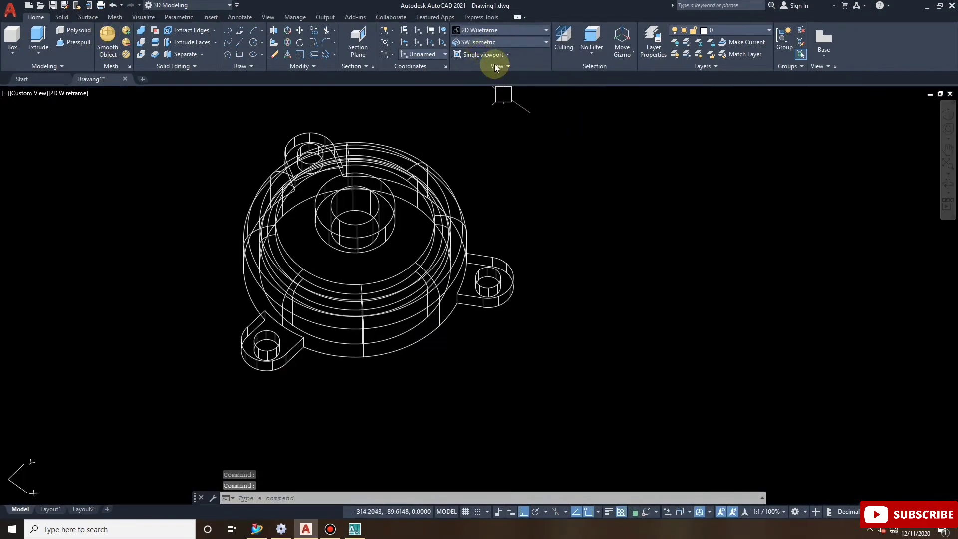
click(494, 30)
click(499, 42)
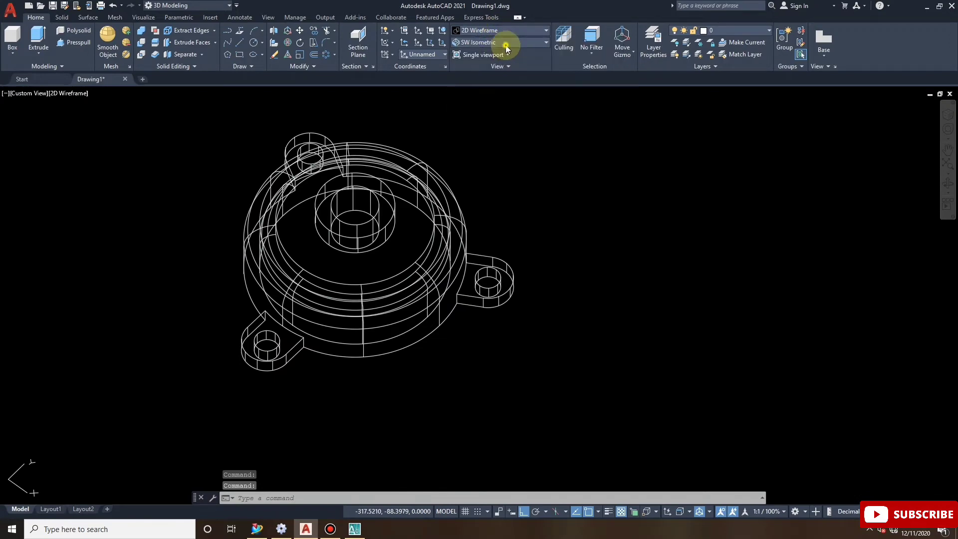
click(503, 54)
key(Escape)
key(Escape)
key(Escape)
scroll(524, 135, down, 3)
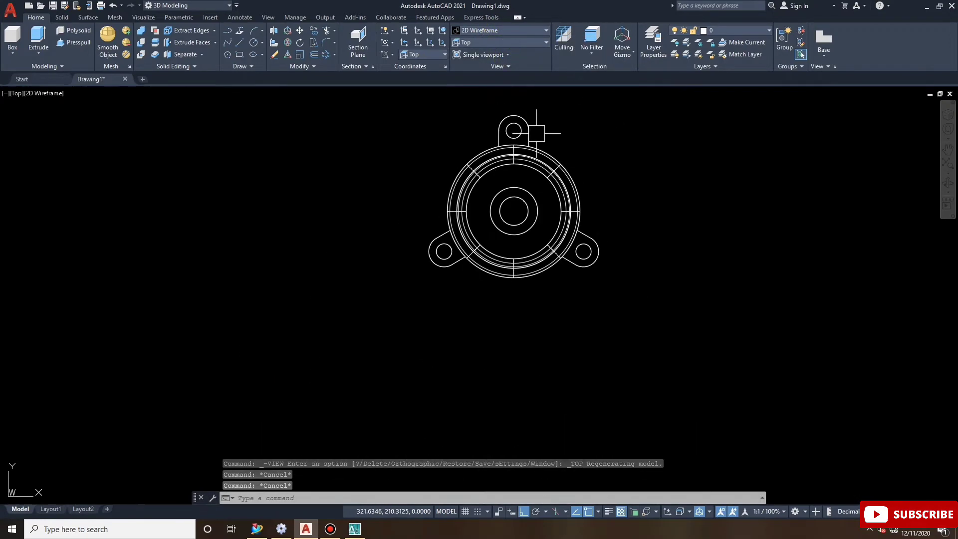
scroll(519, 192, up, 3)
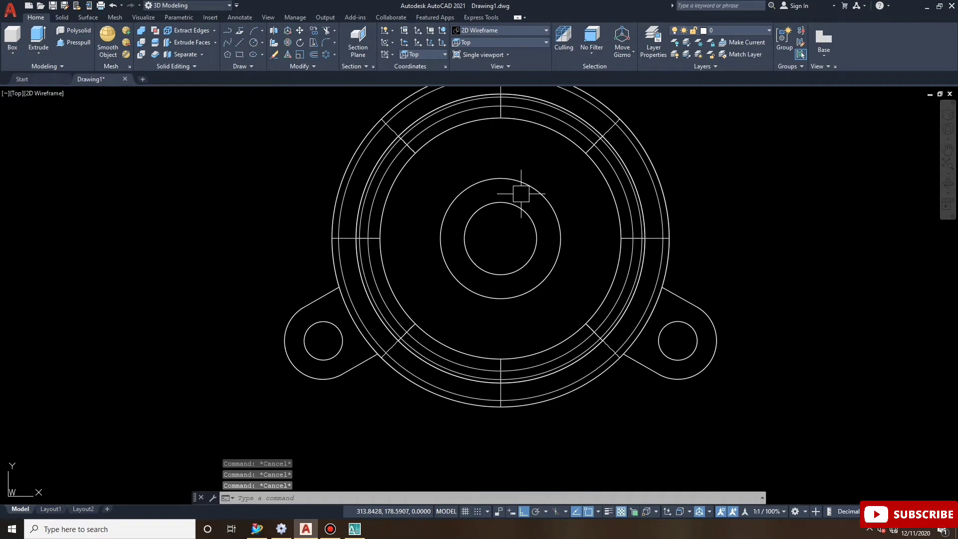
Draw a vertical line through the cover's centre, reaching past the top lug and below the base.
text(l)
key(Return)
click(500, 238)
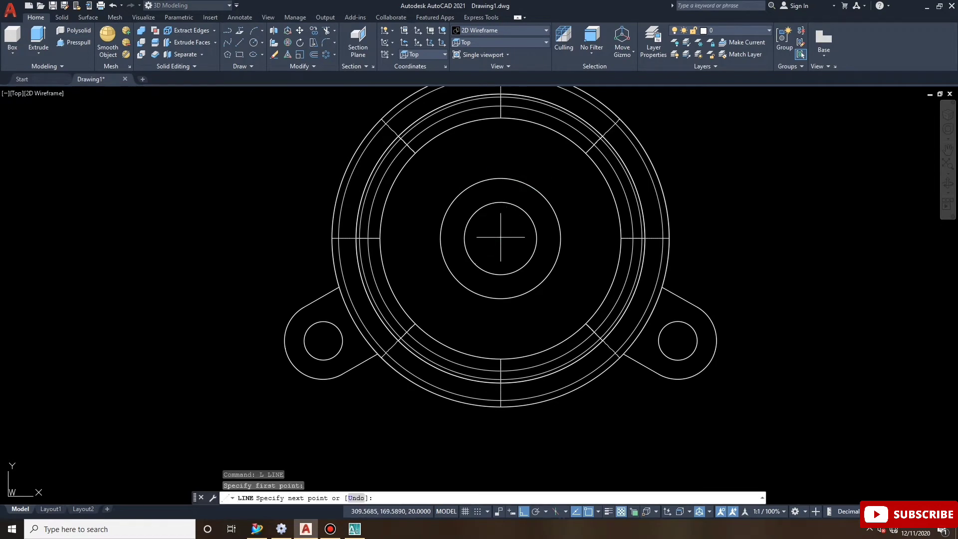
scroll(500, 238, down, 2)
click(501, 125)
key(Escape)
key(Escape)
click(501, 214)
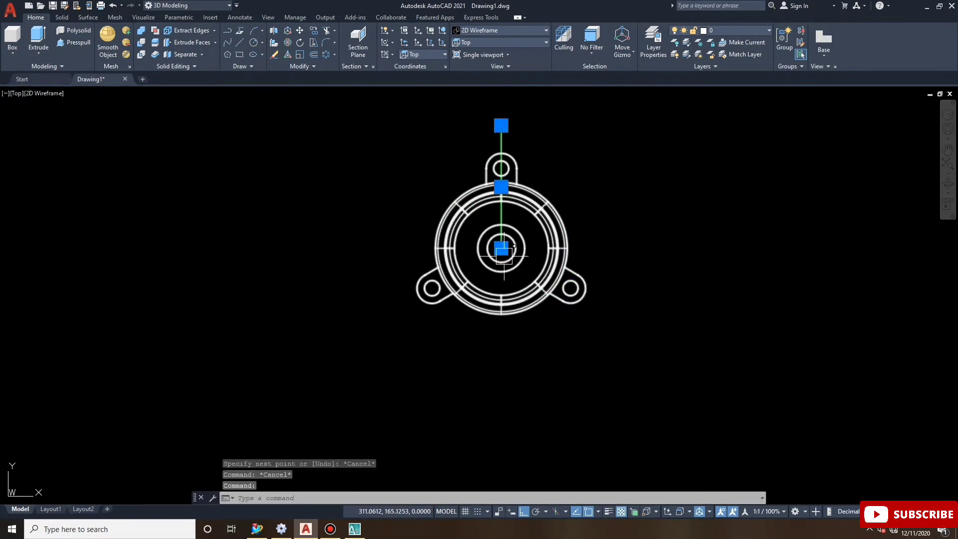
key(Escape)
click(500, 219)
click(501, 248)
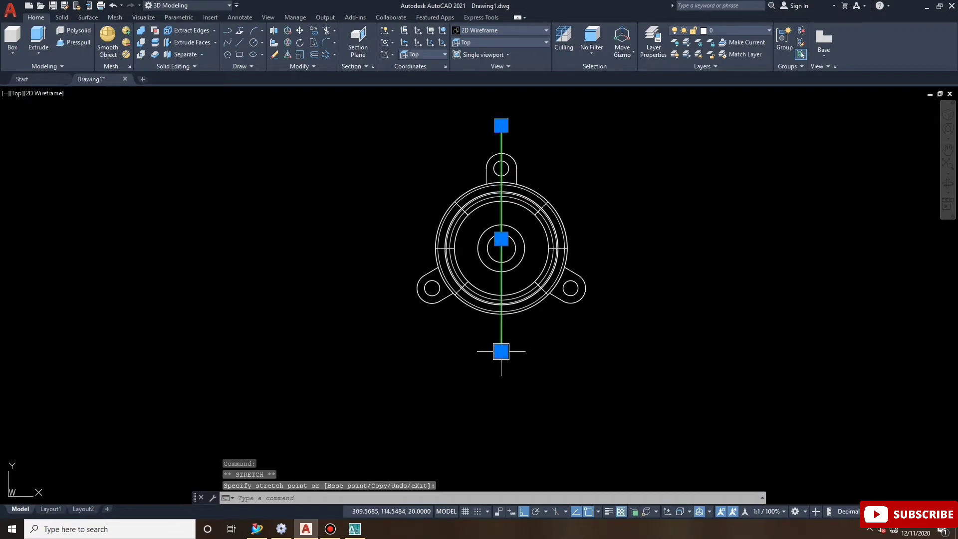
click(500, 351)
key(Escape)
key(Escape)
key(Escape)
scroll(511, 263, up, 2)
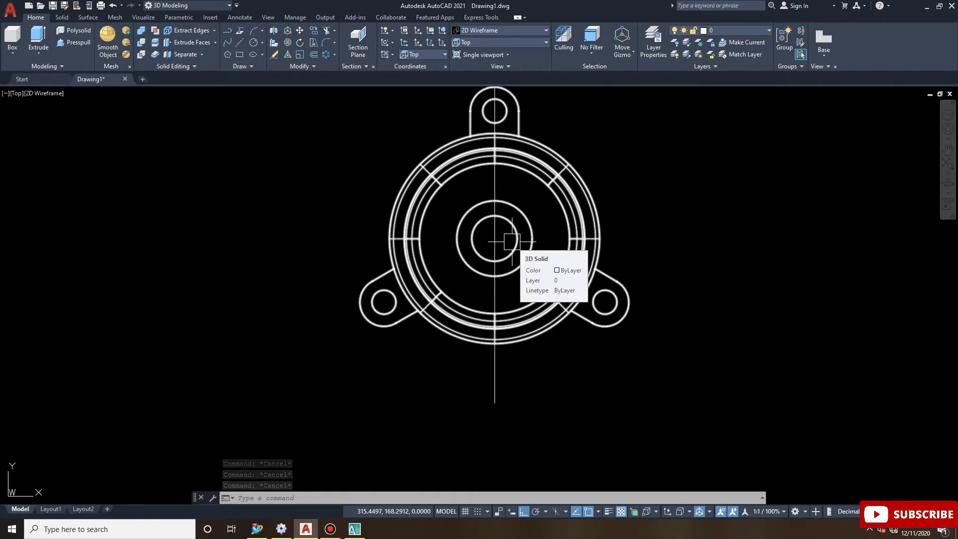
Draw a horizontal line through the circle centre spanning the whole cover.
text(l)
key(Return)
click(494, 239)
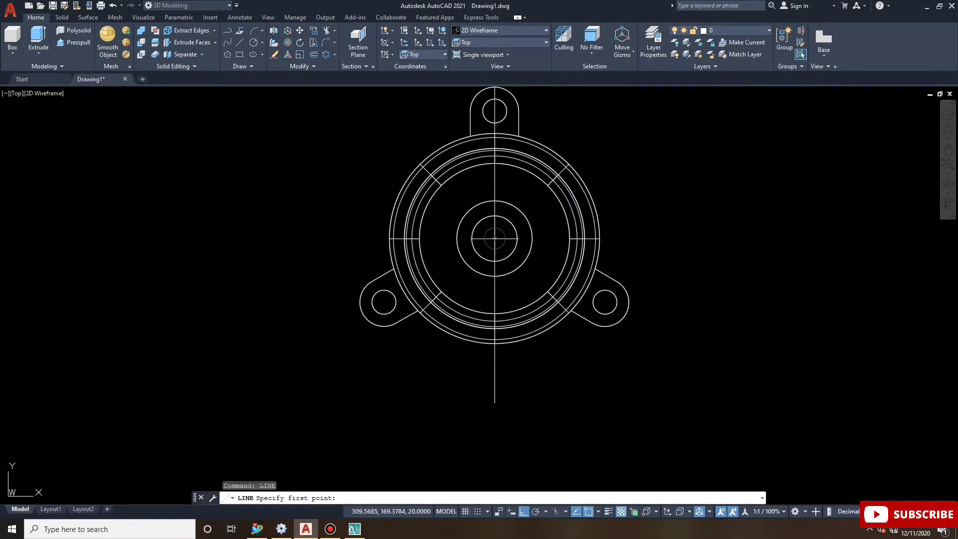
click(668, 239)
key(Escape)
click(641, 237)
click(494, 238)
click(326, 235)
key(Escape)
key(Escape)
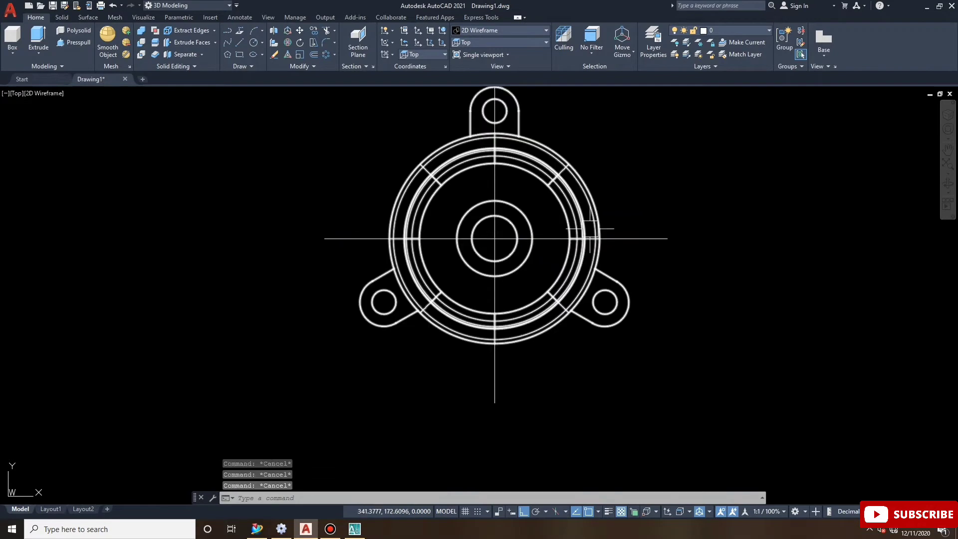
Offset the horizontal centre line 20 units above and below.
text(o)
key(Return)
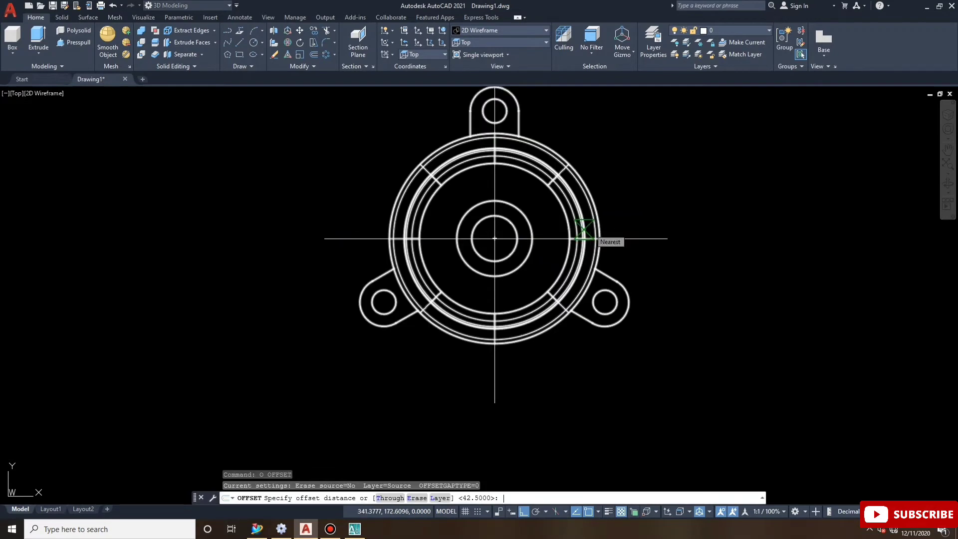
key(Return)
click(651, 239)
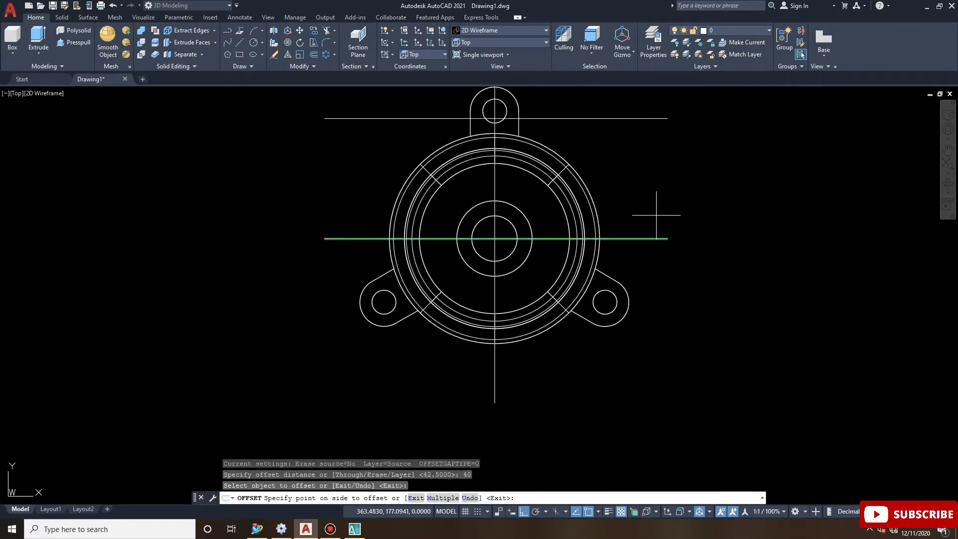
key(Escape)
text(o)
key(Return)
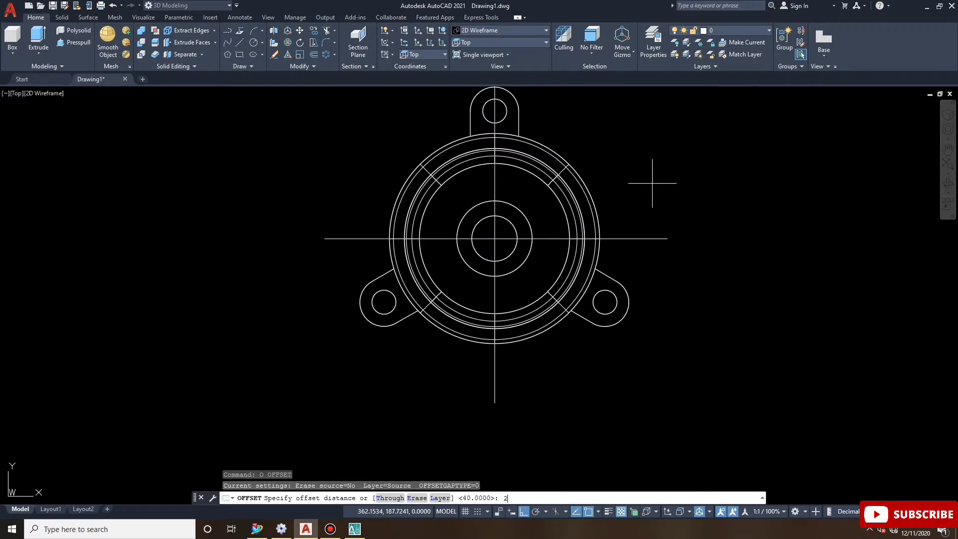
key(Return)
click(649, 238)
click(624, 209)
click(635, 239)
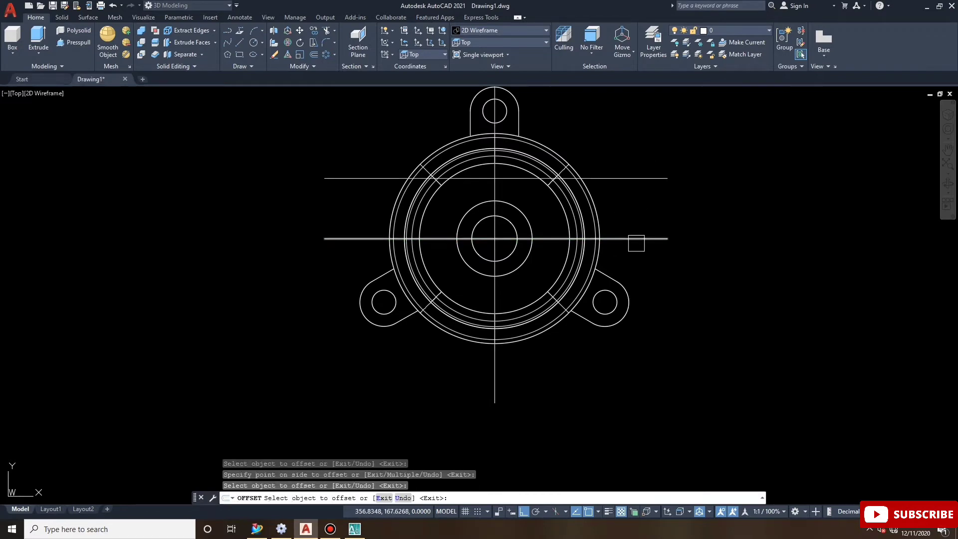
click(640, 259)
key(Escape)
Offset the vertical centre line by 1 unit.
key(Escape)
key(Escape)
key(Escape)
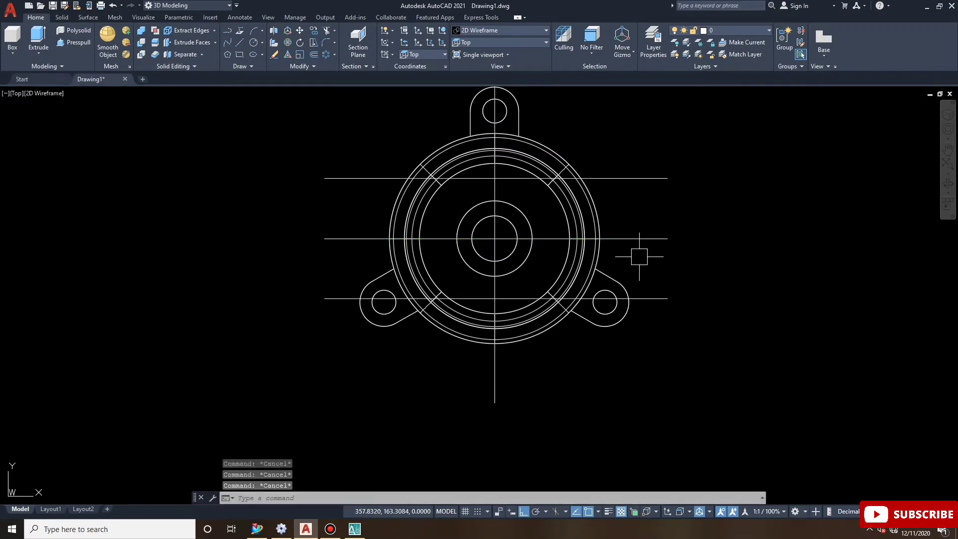
text(o)
key(Escape)
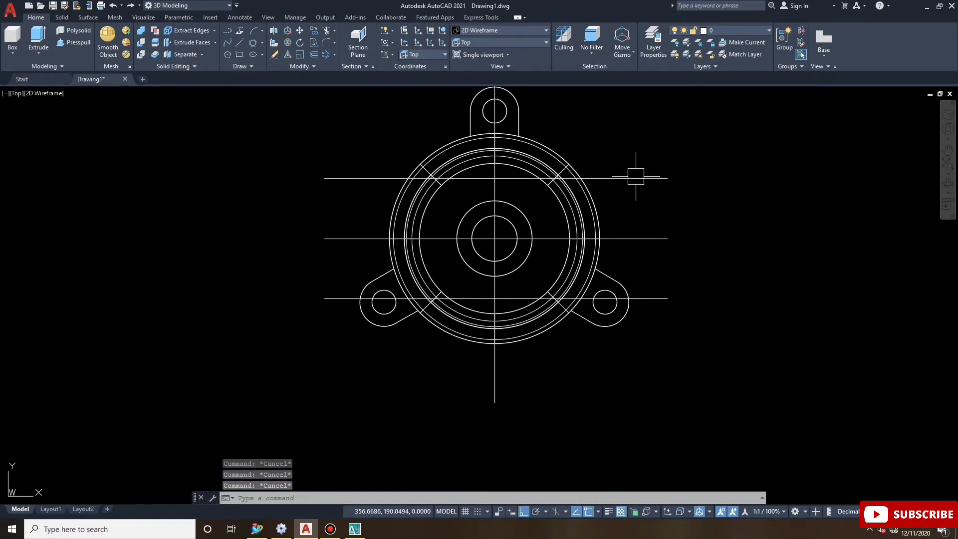
text(o)
key(Return)
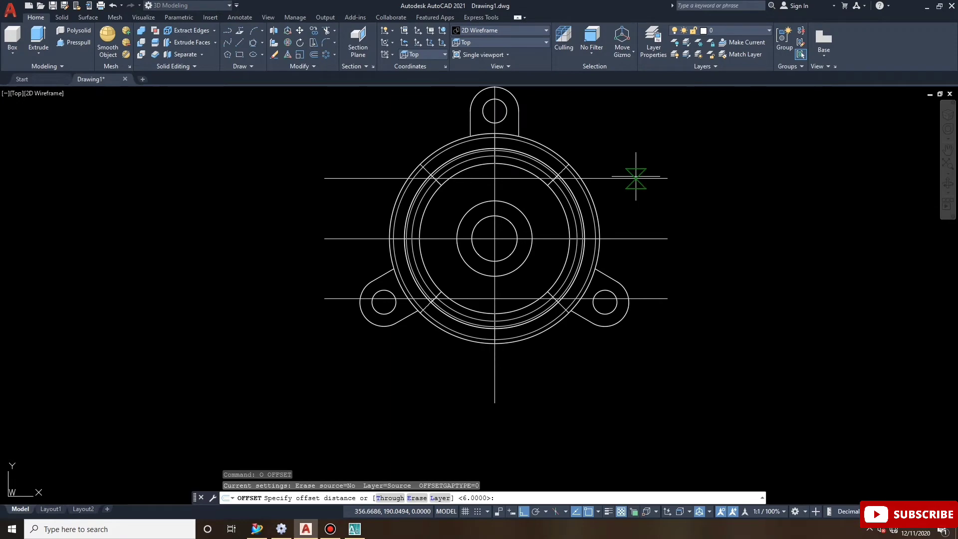
text(1)
key(Return)
click(494, 185)
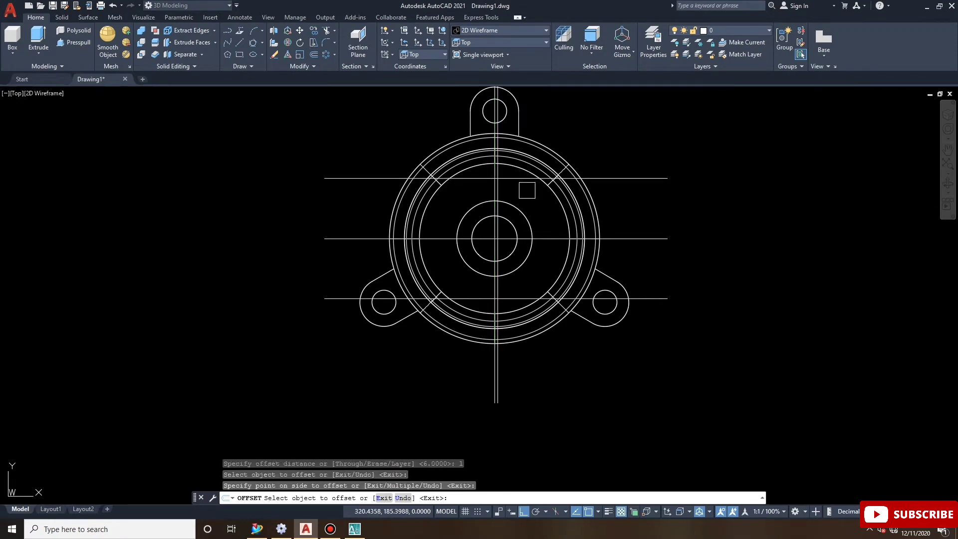
scroll(523, 188, up, 5)
key(Escape)
key(Escape)
key(Escape)
scroll(498, 210, down, 1)
scroll(489, 218, down, 4)
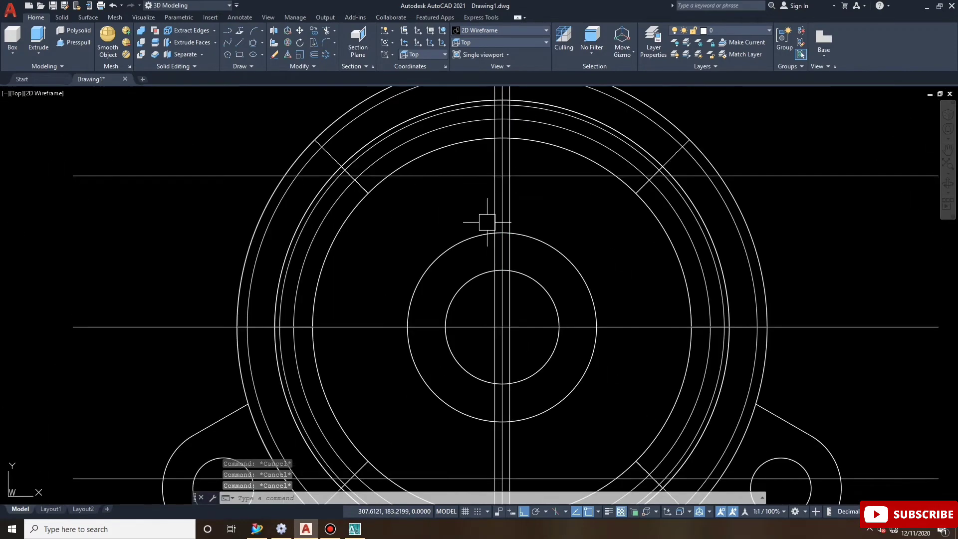
Trim both halves of the horizontal centre line and the upper line back at the slot.
click(326, 31)
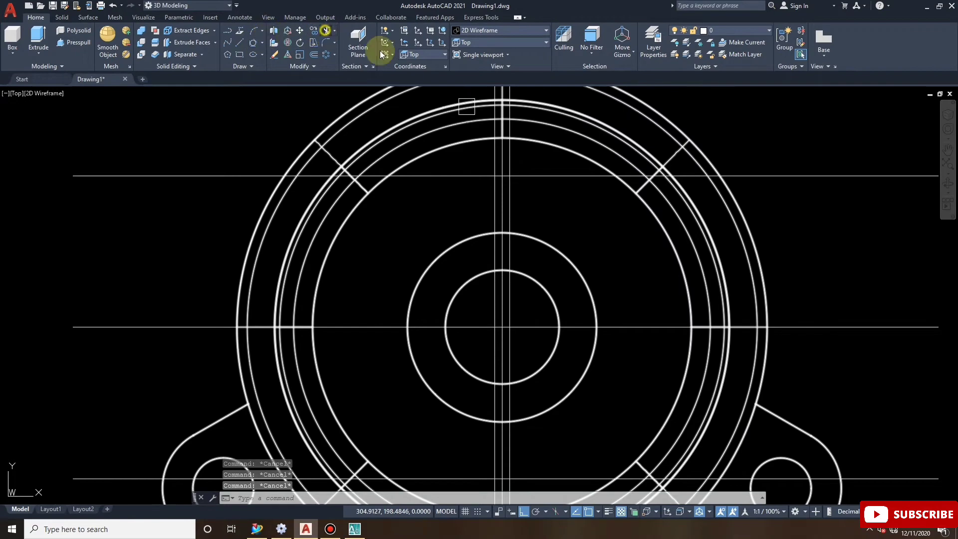
click(531, 161)
scroll(505, 264, down, 5)
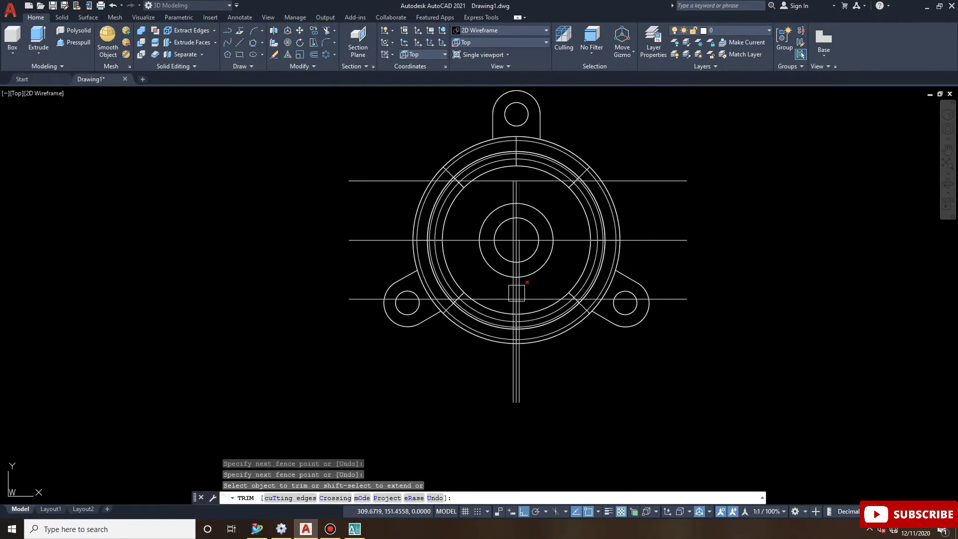
scroll(519, 289, up, 5)
key(Return)
click(499, 266)
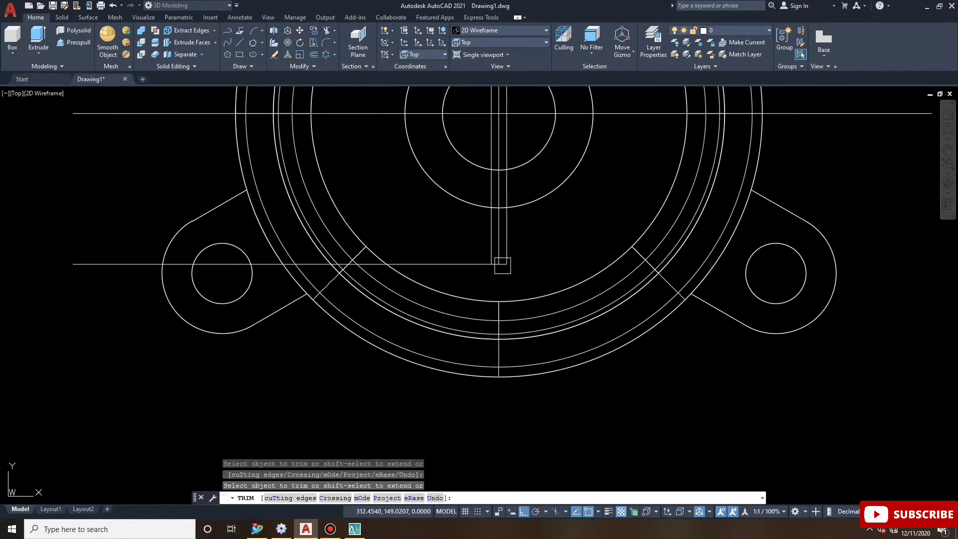
scroll(499, 272, down, 2)
scroll(527, 182, down, 2)
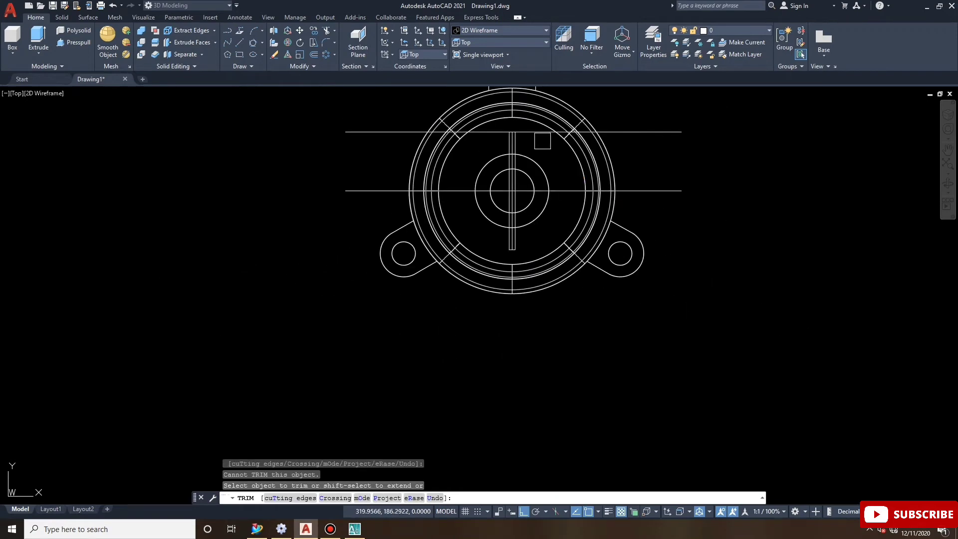
click(538, 133)
key(Escape)
key(Escape)
key(Escape)
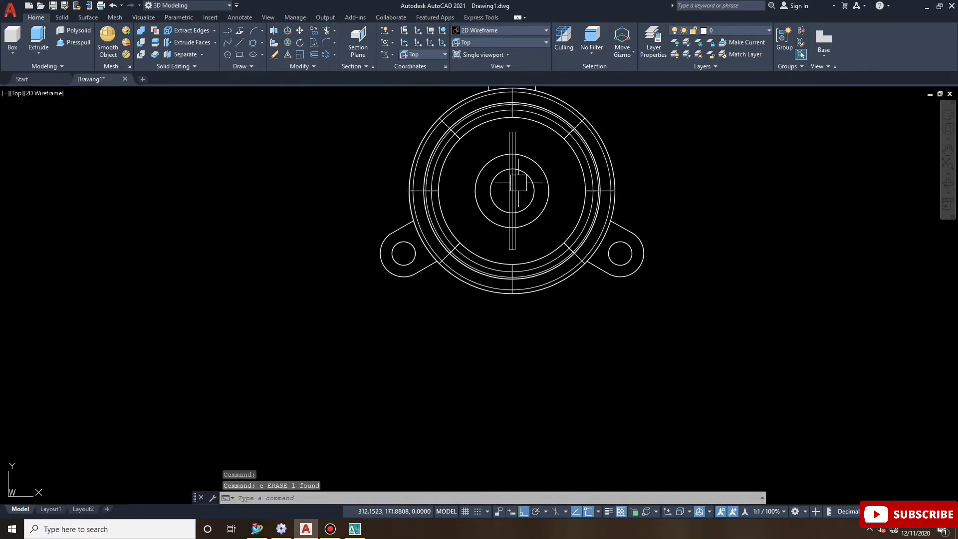
Erase the vertical centre line with E.
scroll(513, 164, up, 5)
scroll(513, 164, up, 3)
scroll(504, 228, up, 2)
click(505, 229)
text(e)
key(Return)
scroll(515, 245, down, 6)
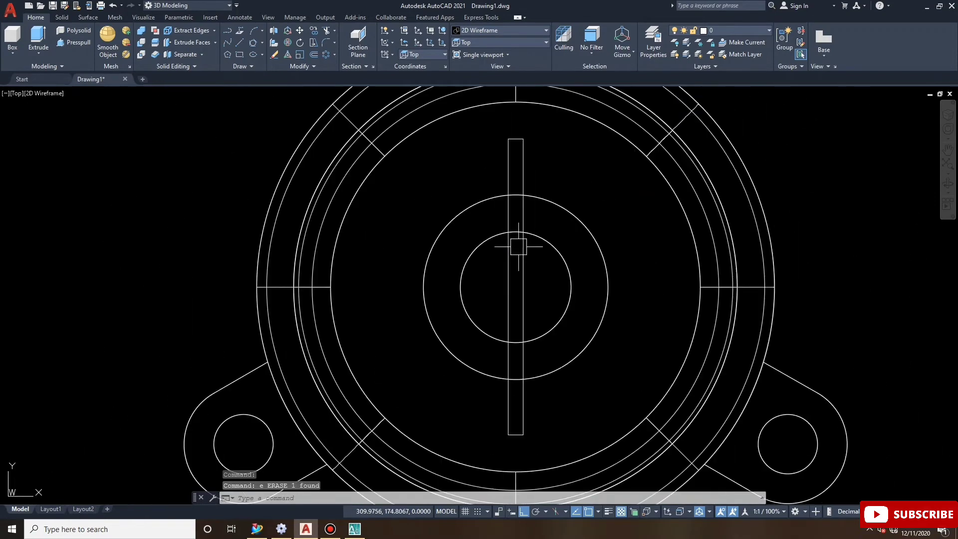
Draw a Tan-Tan-Tan circle at one end of the slot, tangent to both edges and the end line.
click(253, 45)
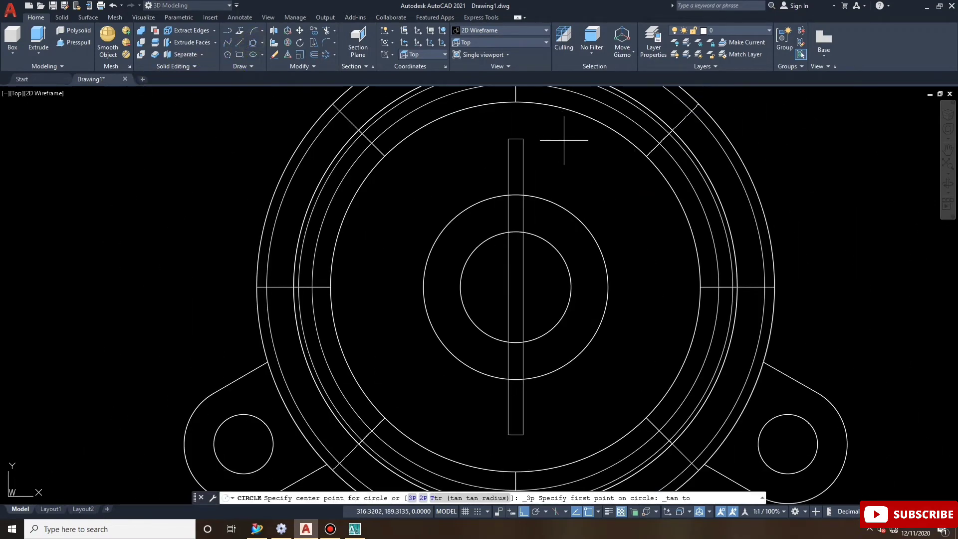
scroll(517, 154, up, 2)
click(514, 139)
scroll(499, 133, up, 2)
click(493, 130)
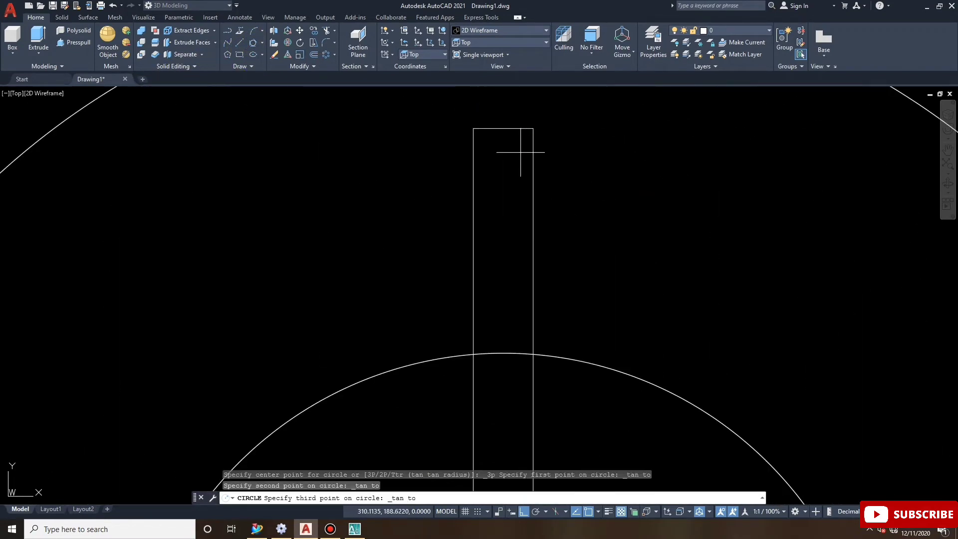
click(533, 150)
right_click(555, 129)
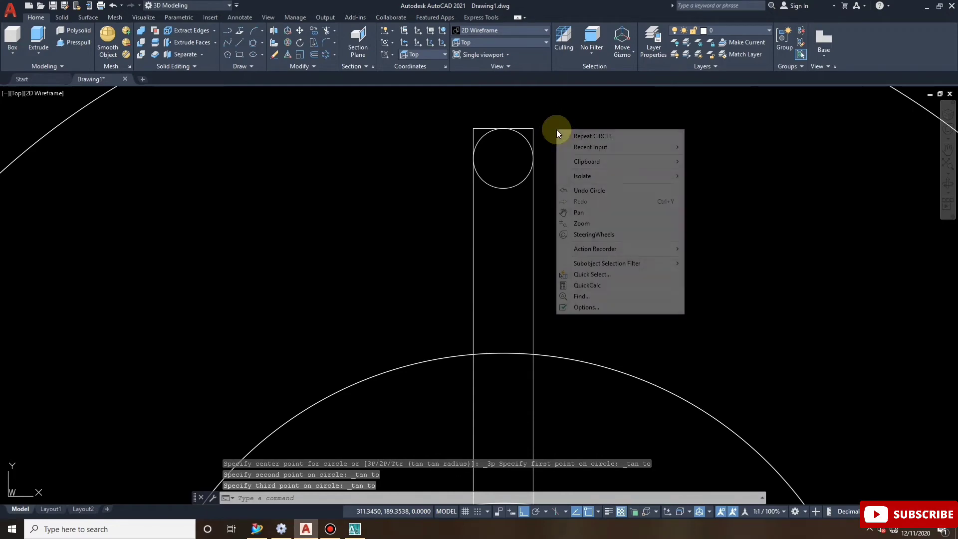
Draw a second Tan-Tan-Tan circle at the slot's other end.
click(257, 47)
scroll(559, 125, down, 5)
scroll(490, 248, up, 3)
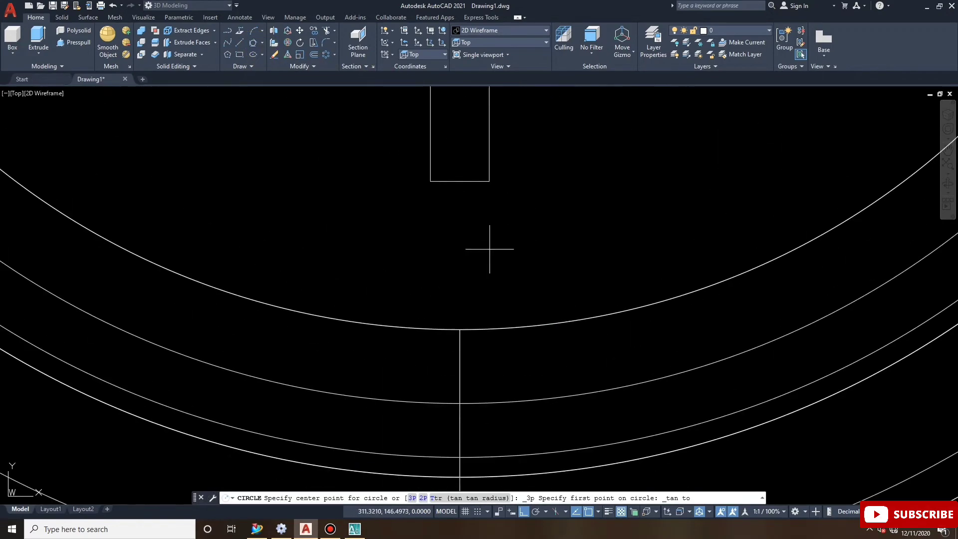
click(430, 141)
click(459, 174)
click(499, 151)
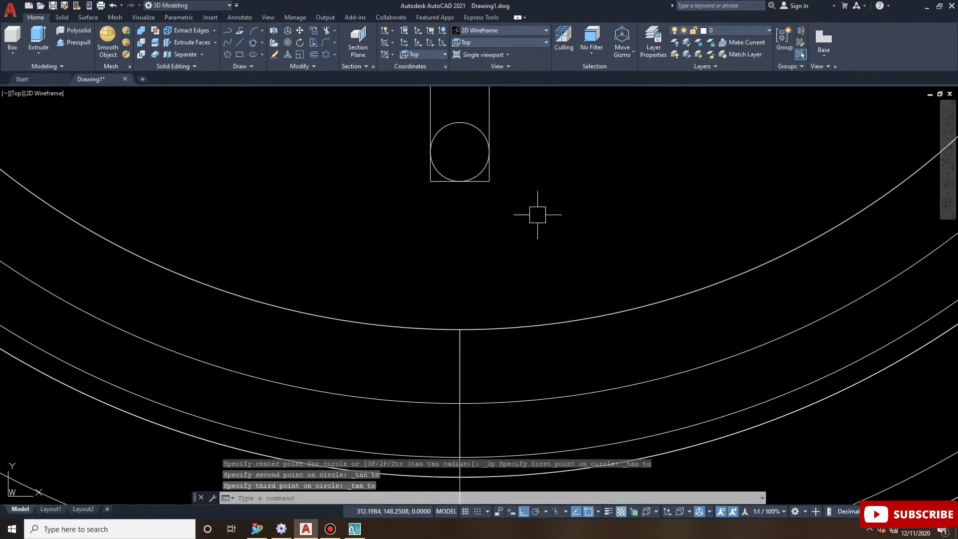
scroll(525, 176, down, 4)
key(Escape)
Trim away the end circle's arc lying inside the slot.
click(326, 31)
scroll(512, 208, up, 2)
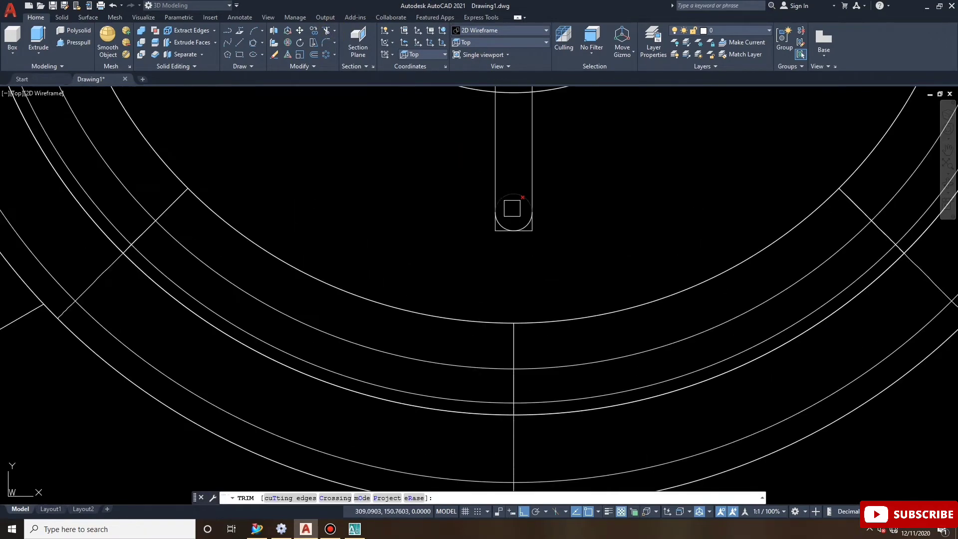
click(519, 199)
scroll(534, 232, up, 5)
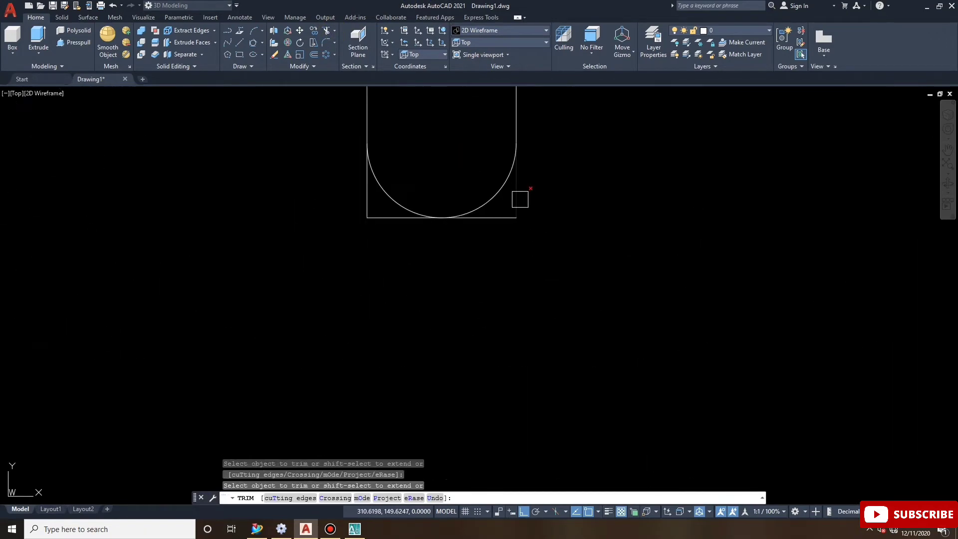
scroll(487, 293, down, 3)
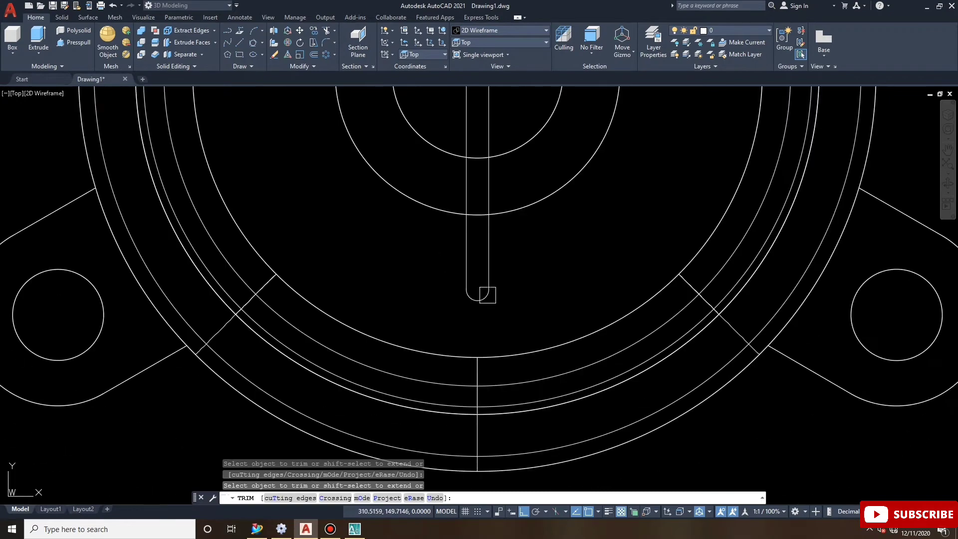
scroll(481, 154, down, 2)
scroll(477, 111, up, 3)
scroll(502, 153, up, 2)
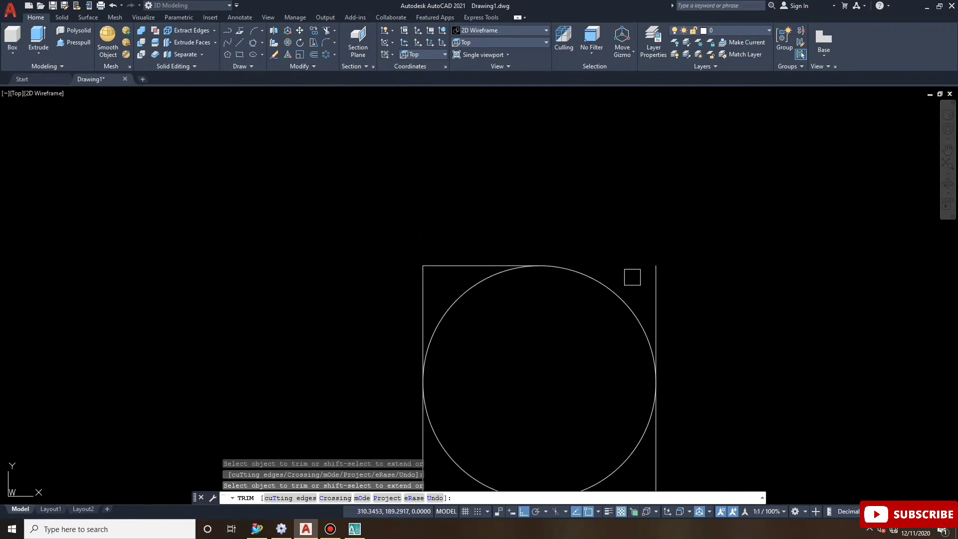
Trim the leftover straight corner segment and the inner half of the other end circle.
click(426, 281)
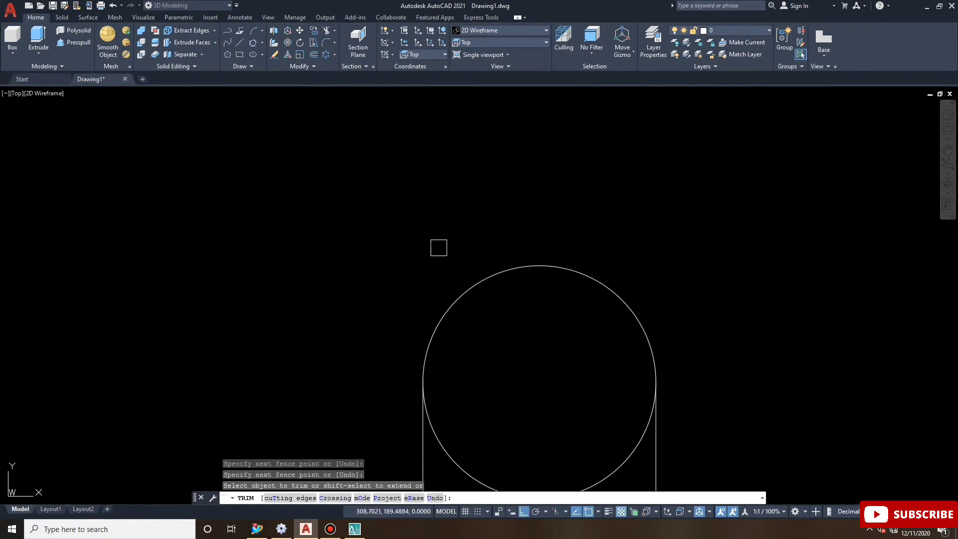
scroll(439, 246, down, 2)
click(475, 310)
key(Escape)
scroll(524, 209, down, 2)
scroll(577, 240, down, 2)
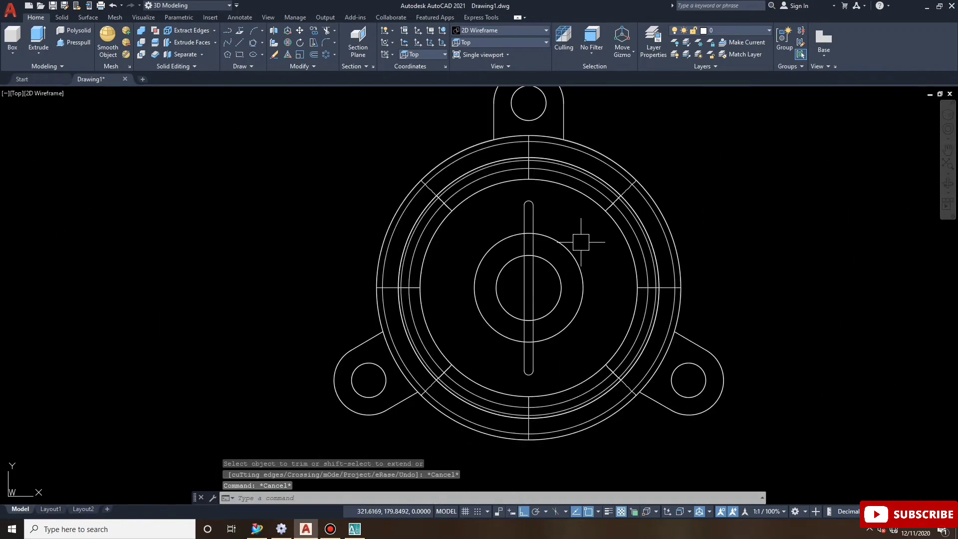
key(Escape)
key(Escape)
Join all slot edges into one polyline with PEDIT Join.
text(pe)
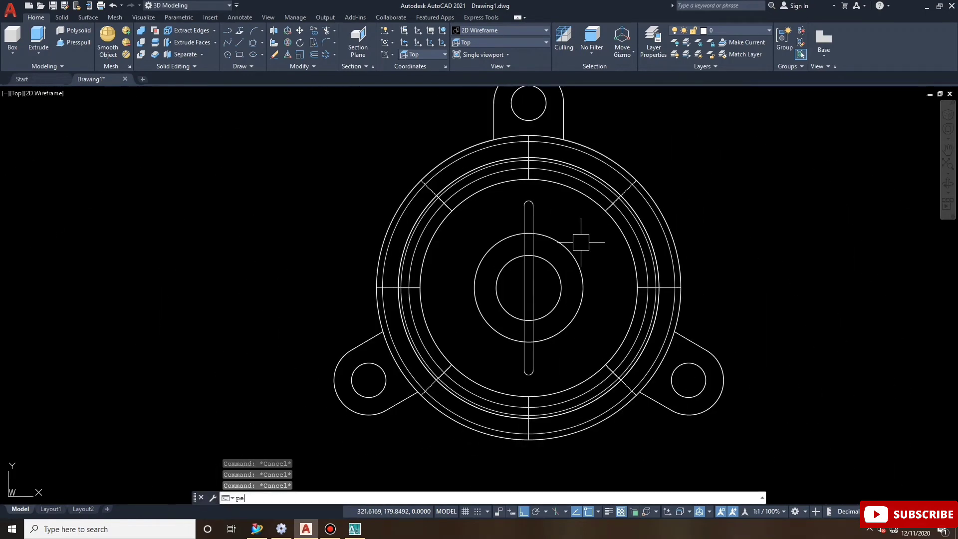
key(Return)
click(529, 229)
key(Return)
right_click(541, 183)
click(581, 251)
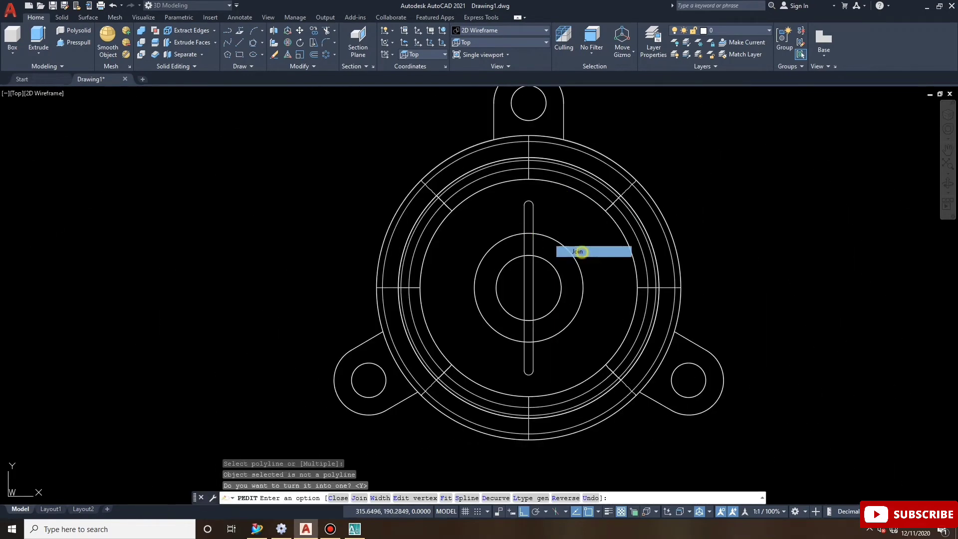
click(532, 219)
click(568, 359)
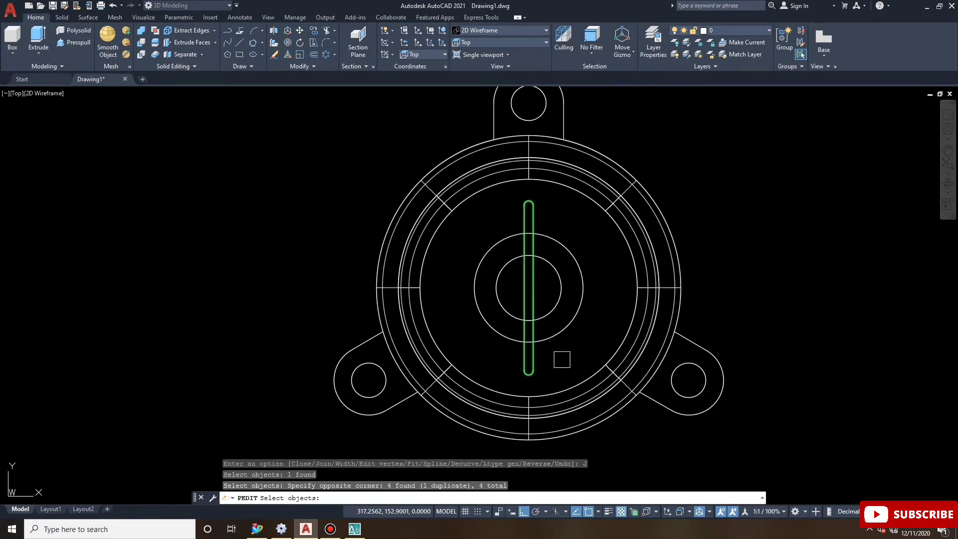
key(Return)
key(Escape)
key(Escape)
click(528, 367)
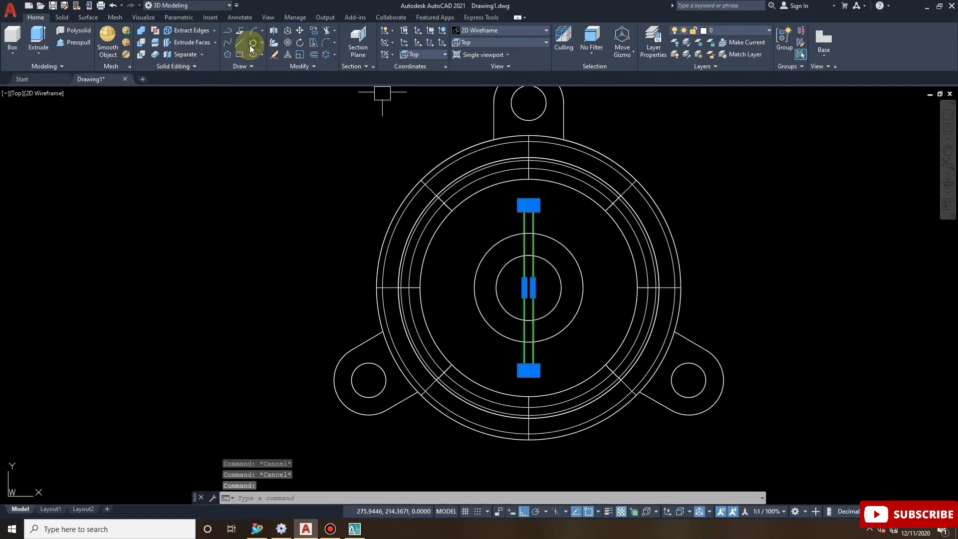
Copy the central slot 6 units left, then copy it twice more for three left slots.
click(312, 31)
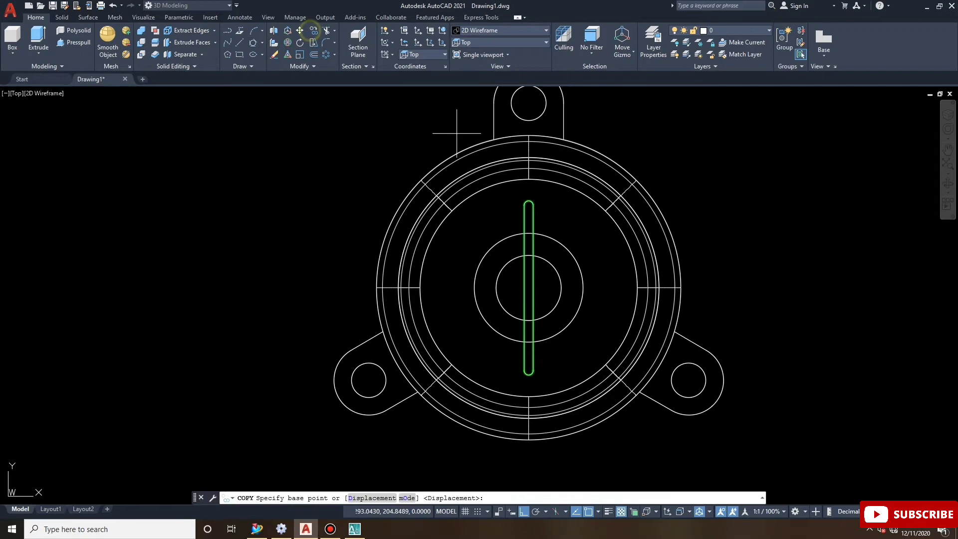
click(818, 240)
key(Return)
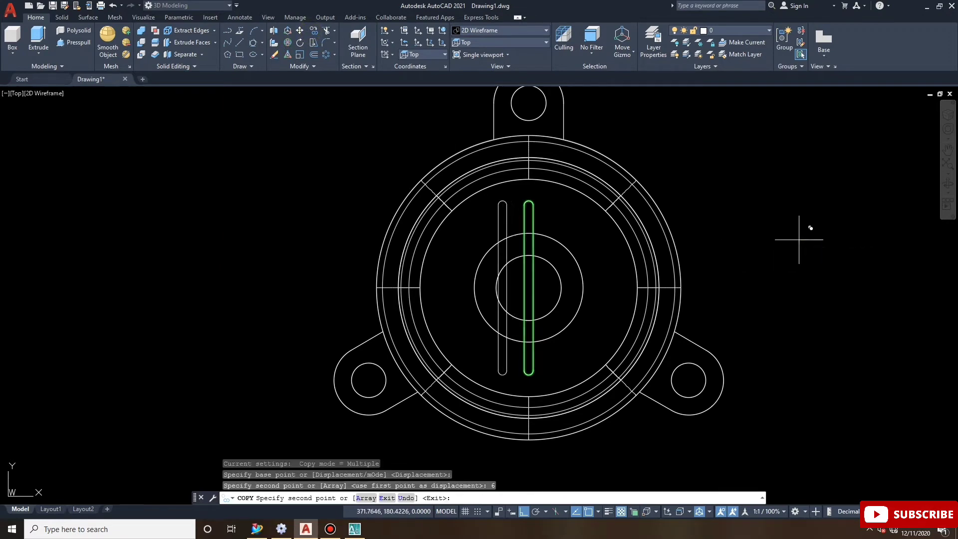
key(Escape)
key(Escape)
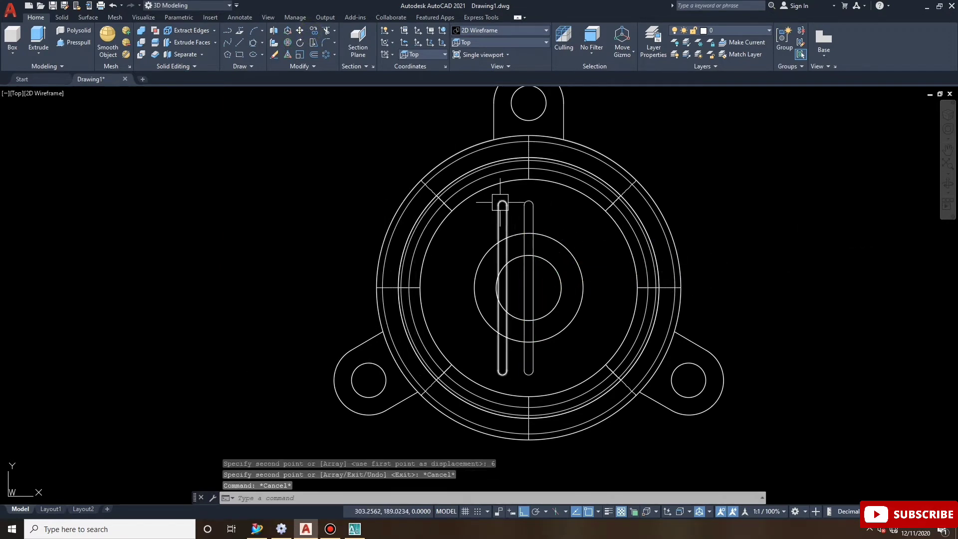
click(499, 207)
click(314, 33)
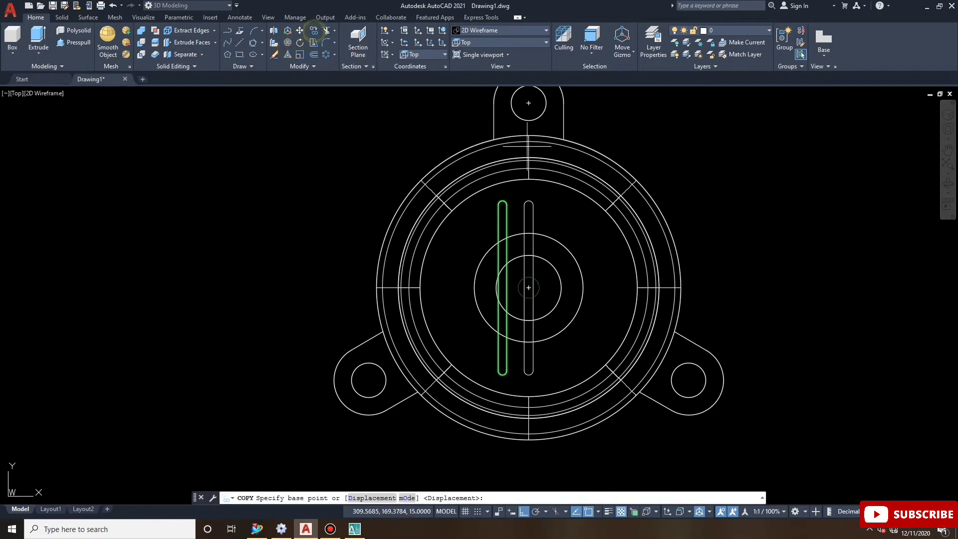
scroll(531, 211, up, 4)
click(530, 194)
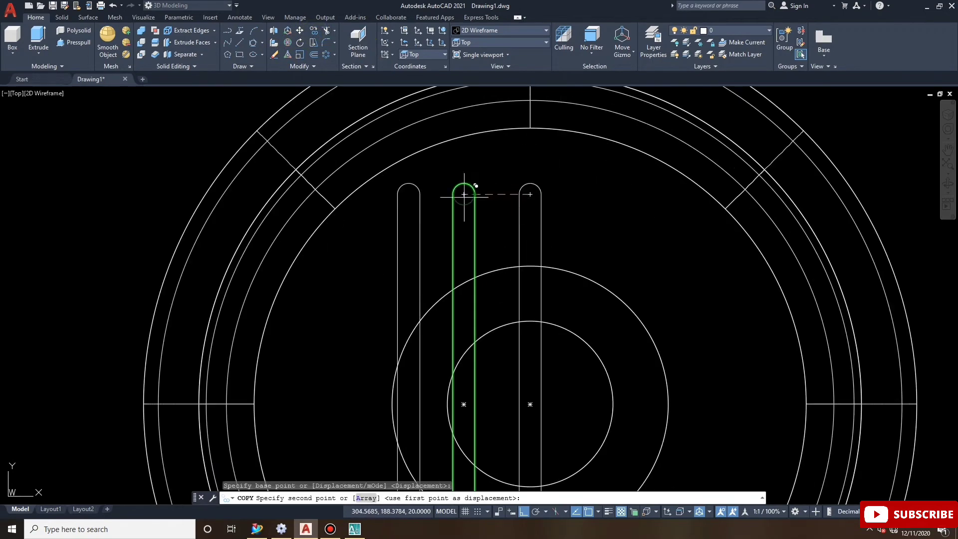
click(464, 195)
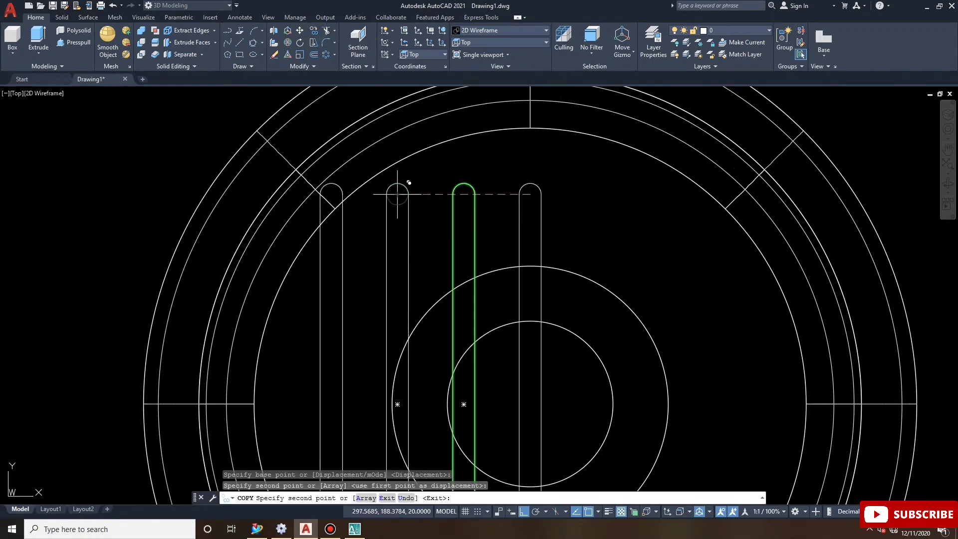
click(397, 194)
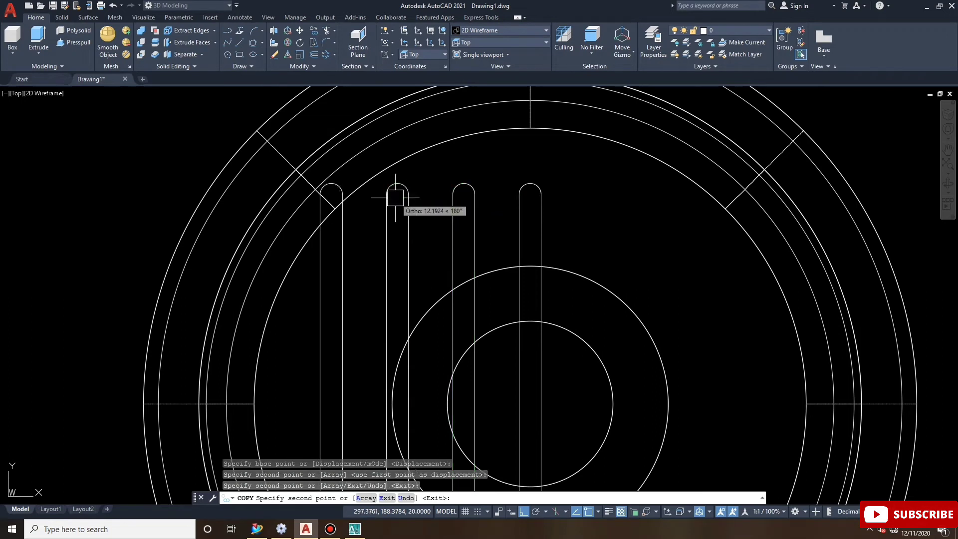
key(Escape)
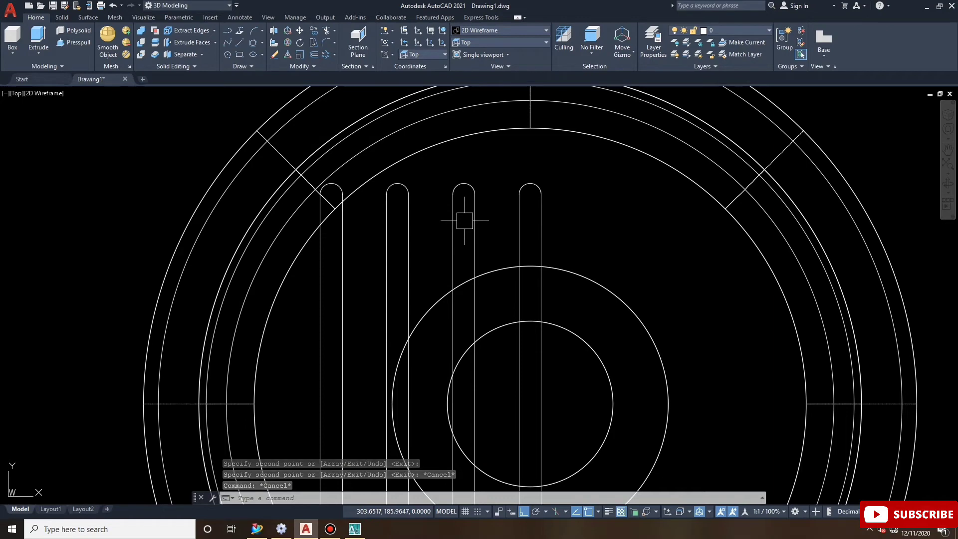
Select the three slots on the left side of the cover.
click(337, 260)
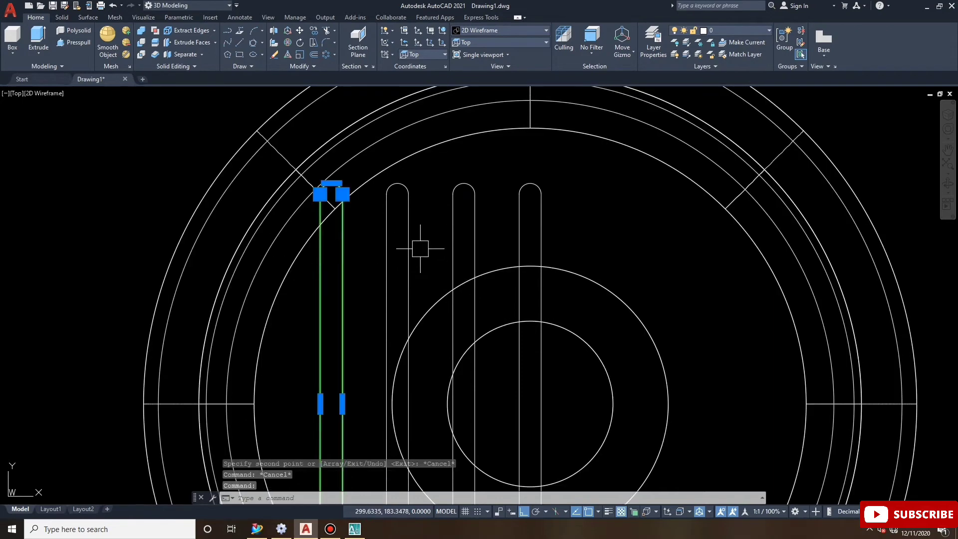
click(413, 246)
click(479, 243)
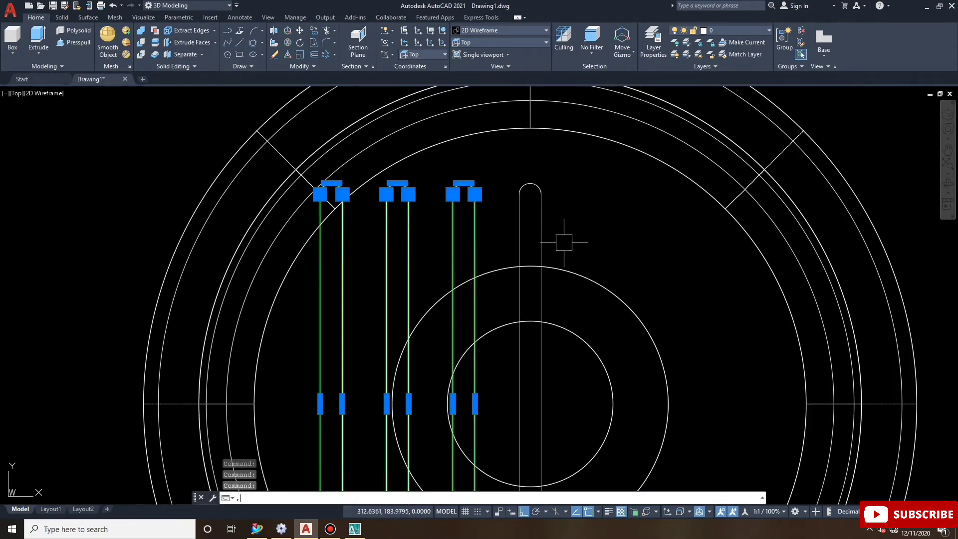
key(Escape)
key(Escape)
click(467, 214)
click(401, 235)
click(345, 240)
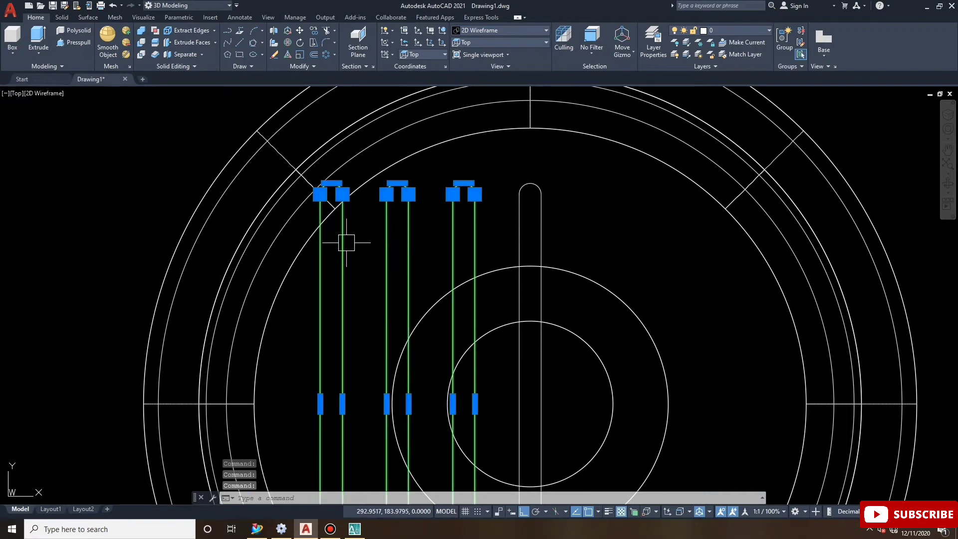
Mirror the three left slots about the vertical centre, keeping the originals.
text(m)
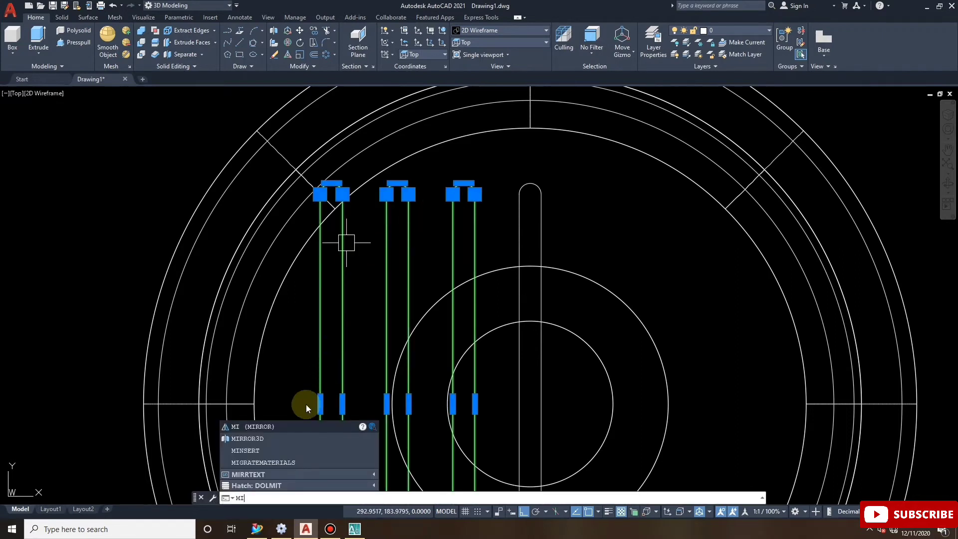
click(299, 427)
click(530, 404)
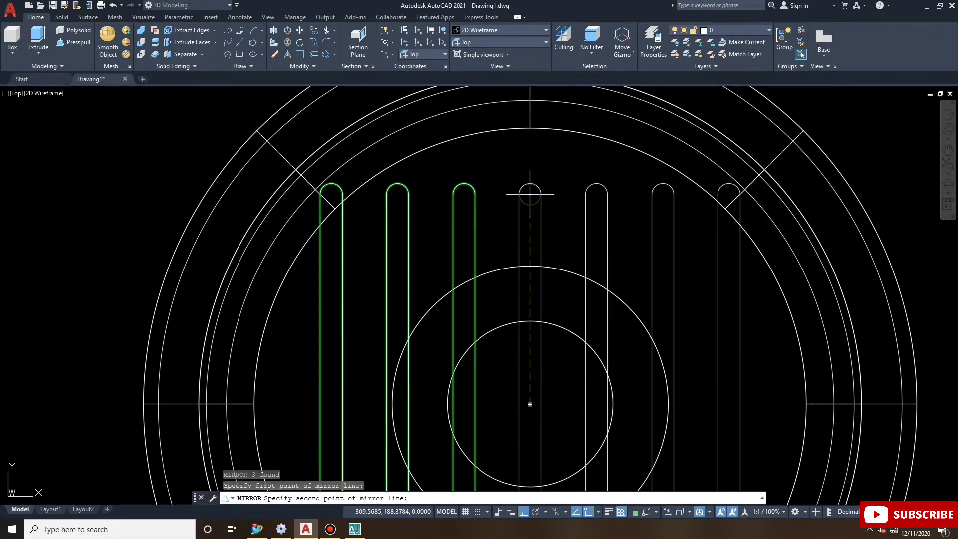
click(530, 159)
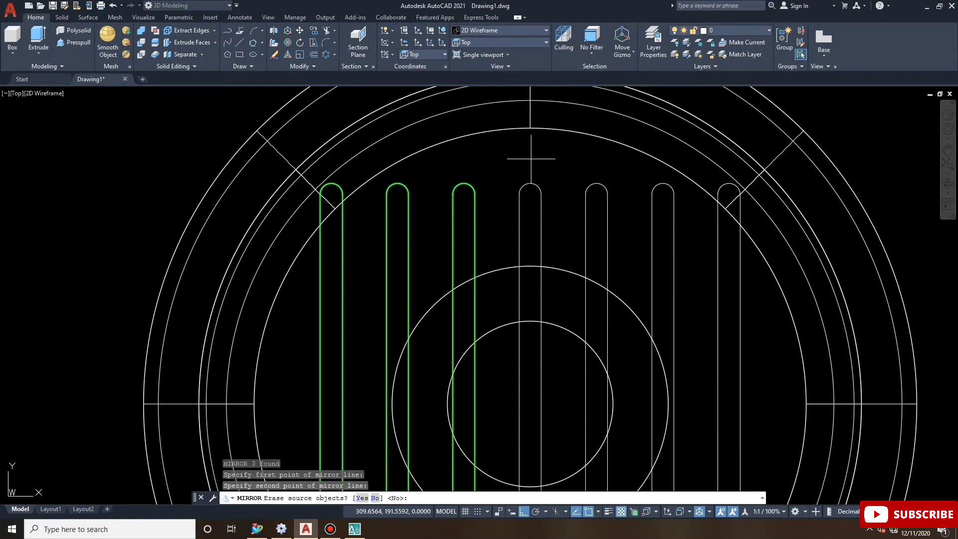
key(Return)
scroll(557, 164, down, 3)
scroll(488, 160, up, 3)
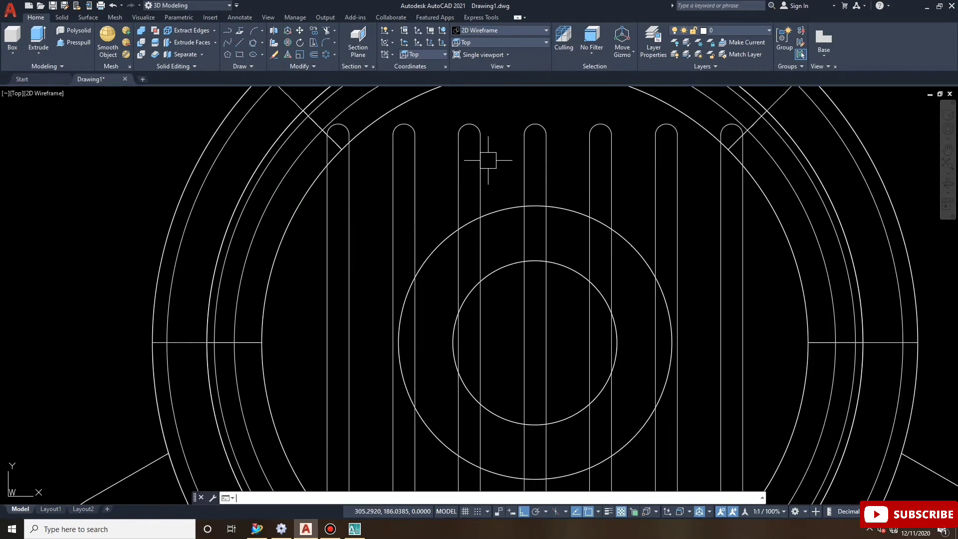
text(c)
Start a circle at the boss centre, then cancel it.
key(Return)
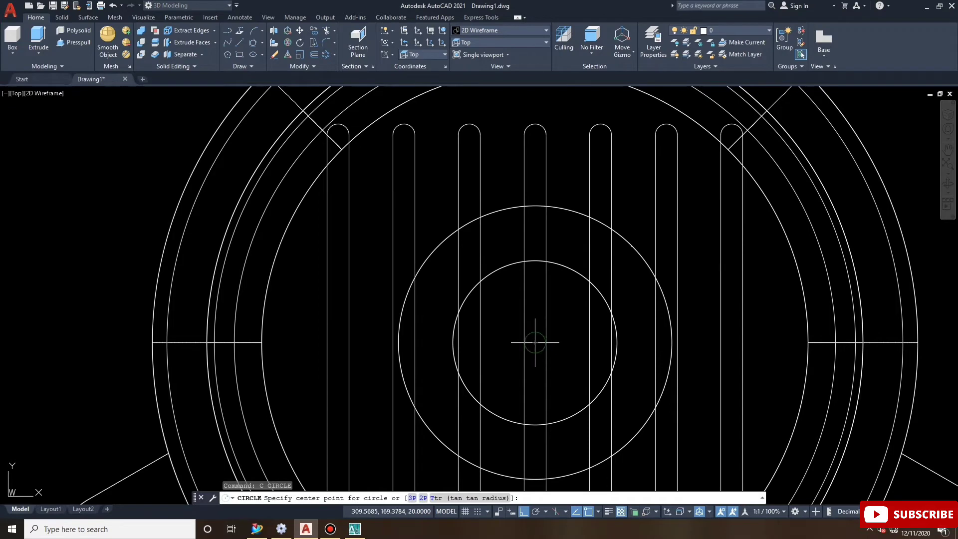
click(535, 342)
key(Escape)
text(25)
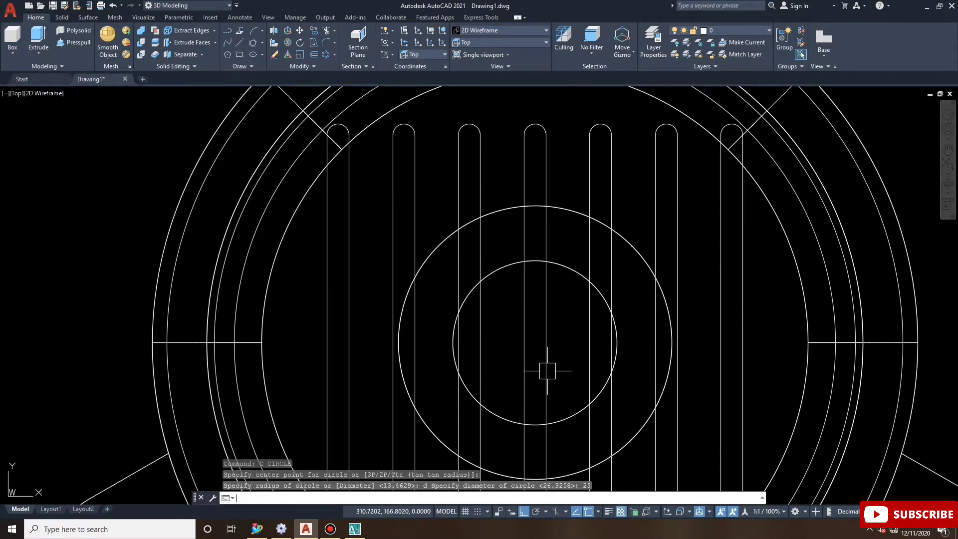
key(Escape)
key(Escape)
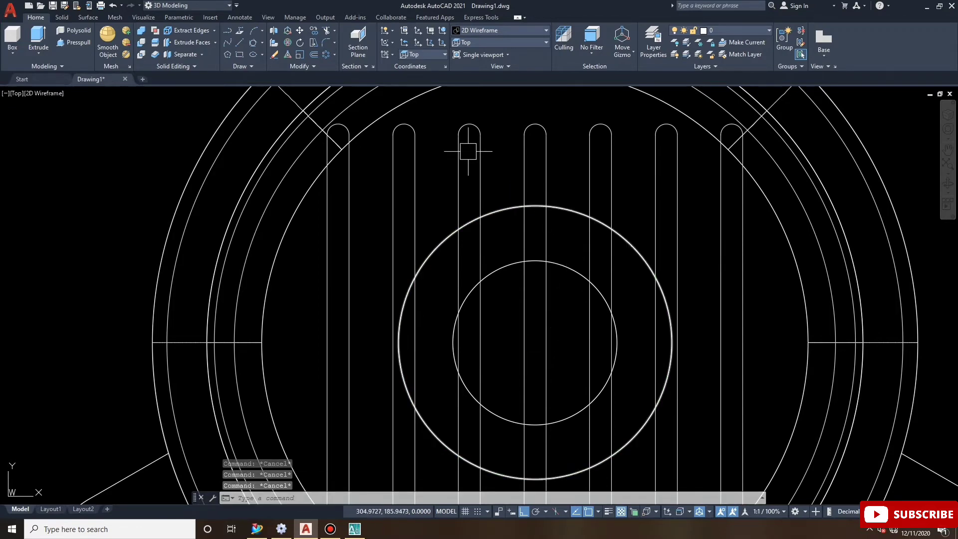
Trim the first slot lines crossing inside the boss circles.
click(325, 33)
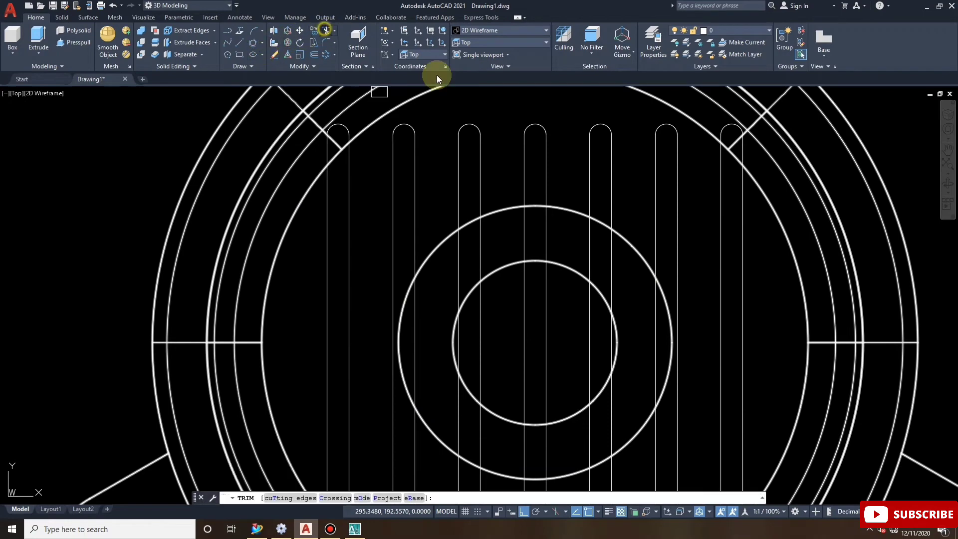
click(481, 249)
click(525, 244)
click(551, 234)
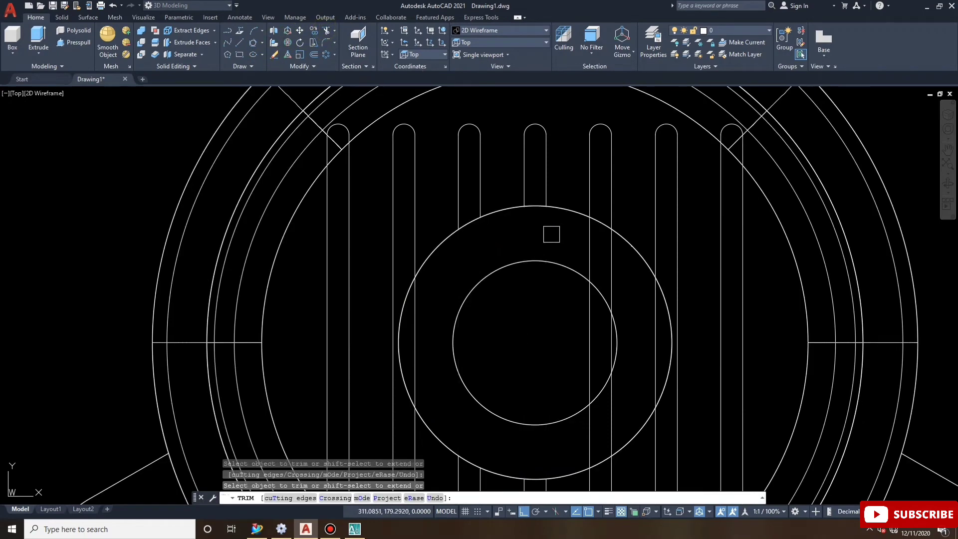
scroll(555, 190, down, 4)
scroll(558, 261, up, 3)
click(558, 261)
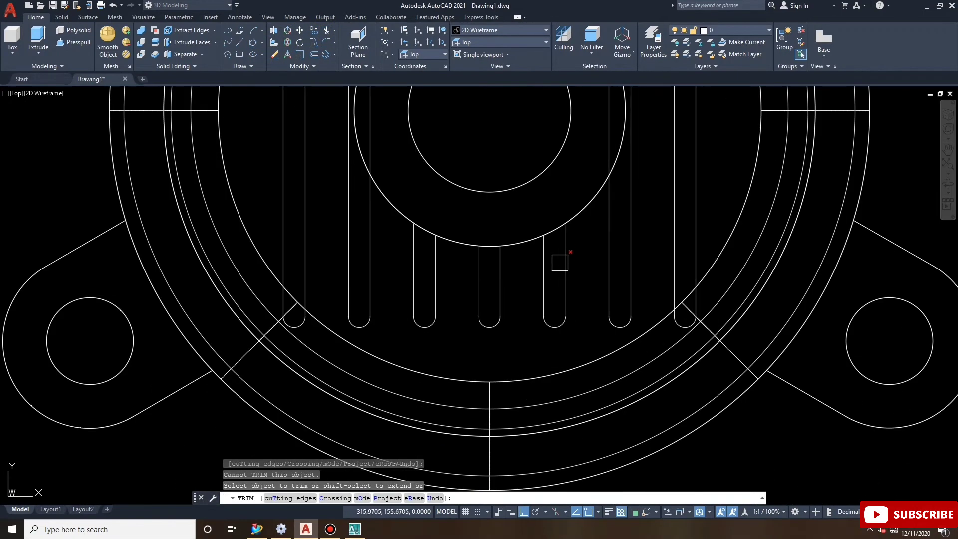
Trim the remaining slot segments near the inner and outer boss circles.
scroll(548, 314, down, 1)
click(565, 260)
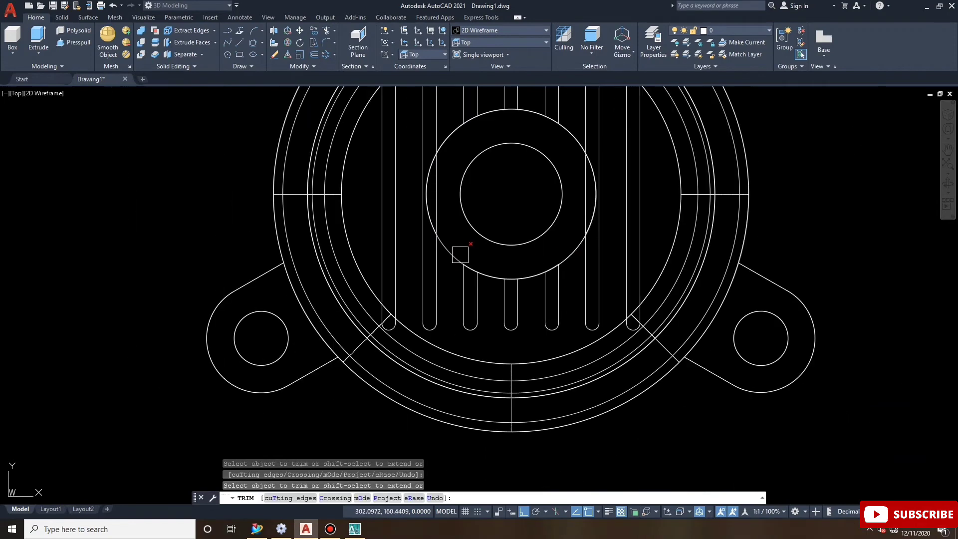
click(462, 158)
click(455, 134)
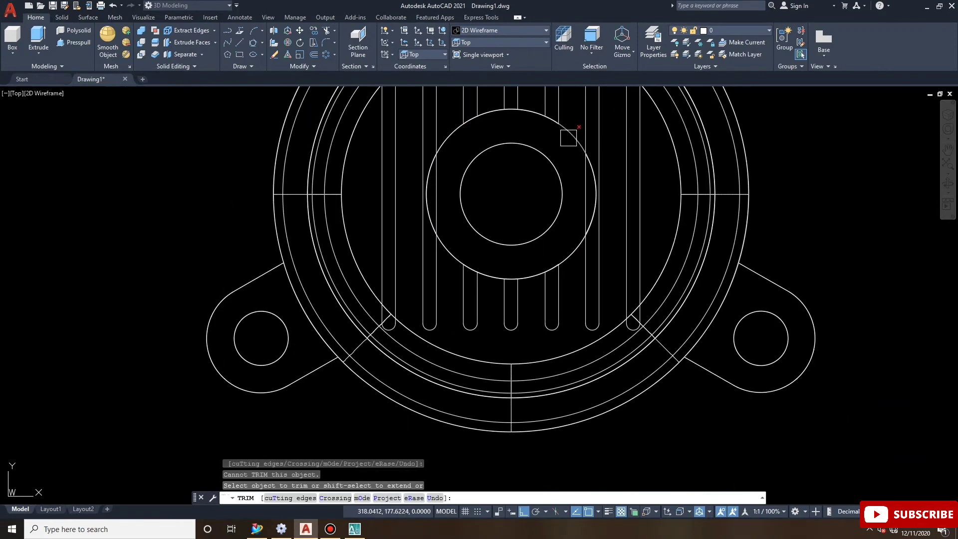
scroll(526, 99, up, 2)
scroll(479, 127, down, 2)
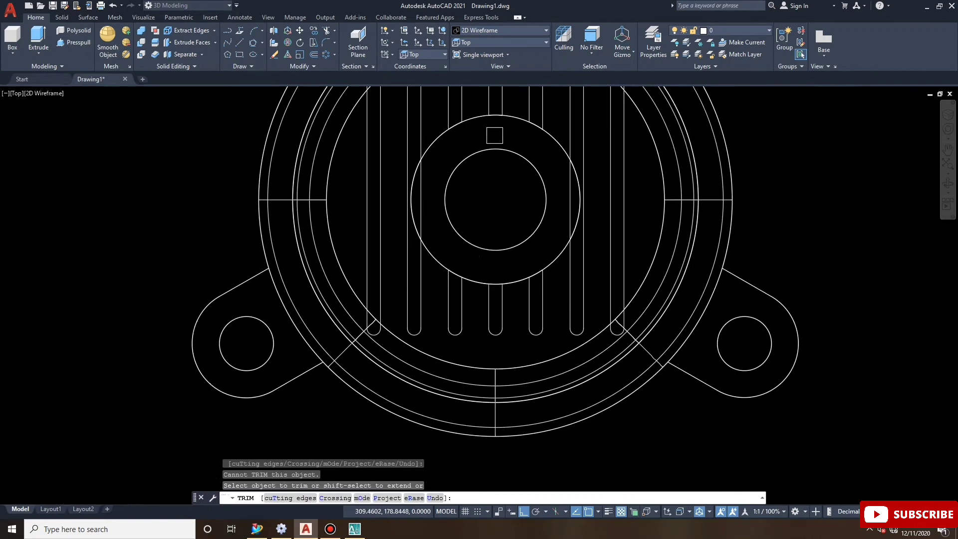
scroll(474, 297, up, 4)
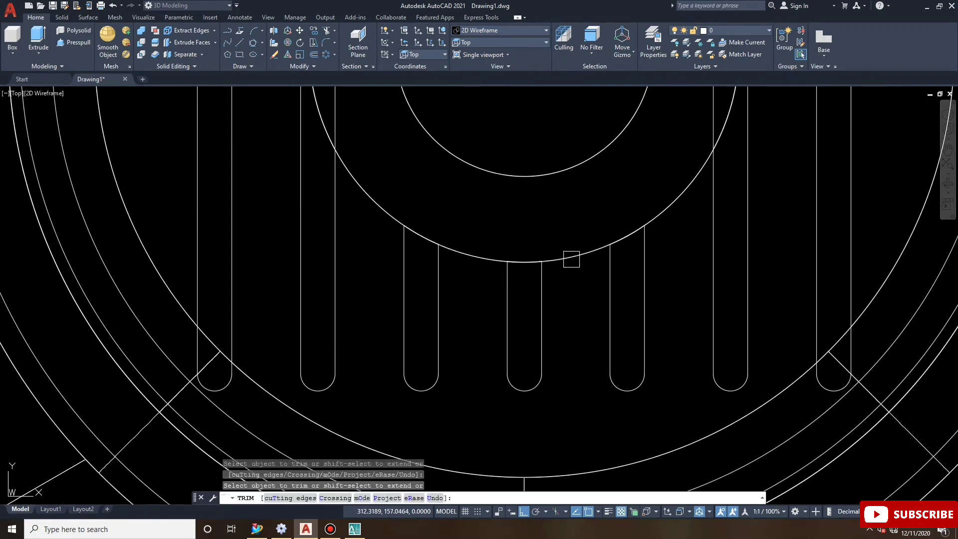
scroll(571, 259, down, 4)
key(Escape)
key(Escape)
key(Escape)
text(pe)
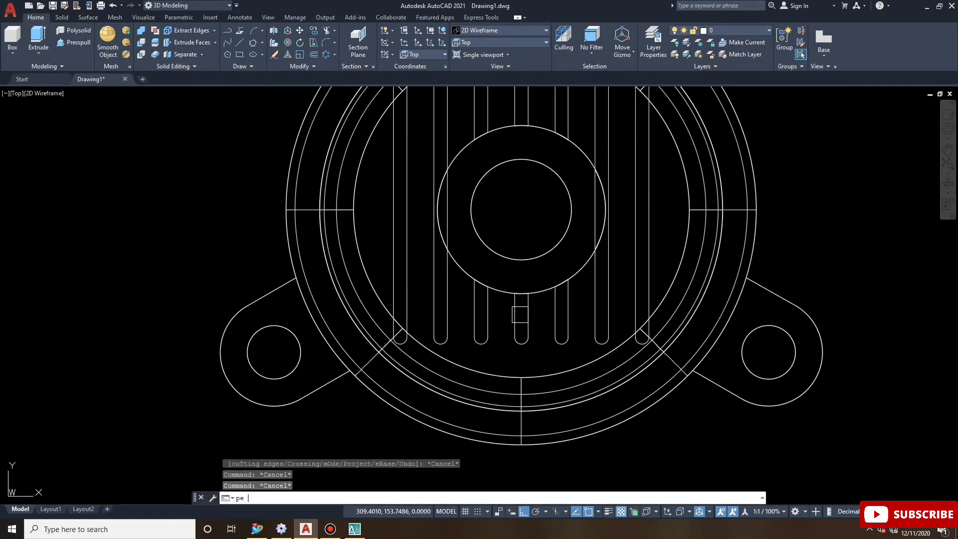
Join the left slot's lines into a single polyline with PEDIT.
key(Return)
click(487, 306)
key(Return)
right_click(505, 315)
click(528, 318)
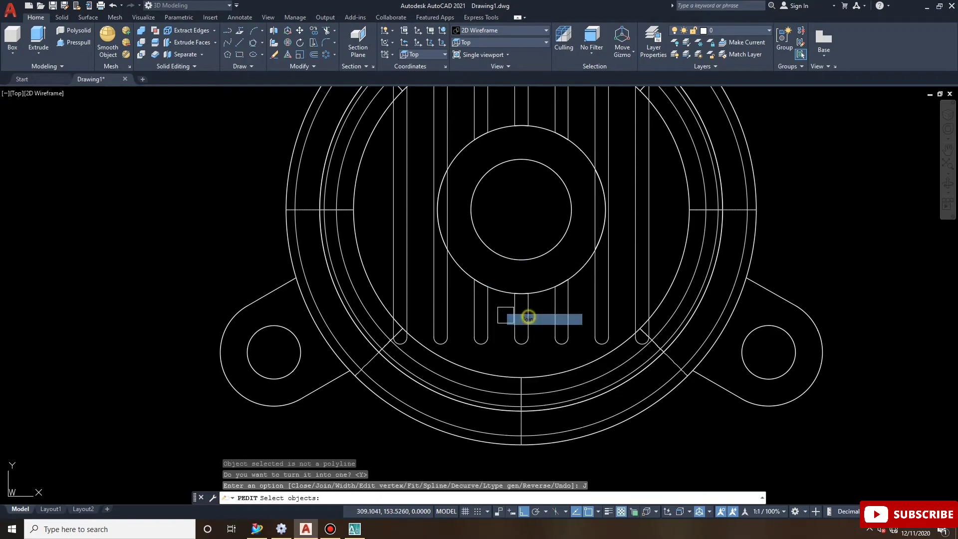
click(487, 304)
click(464, 250)
click(524, 376)
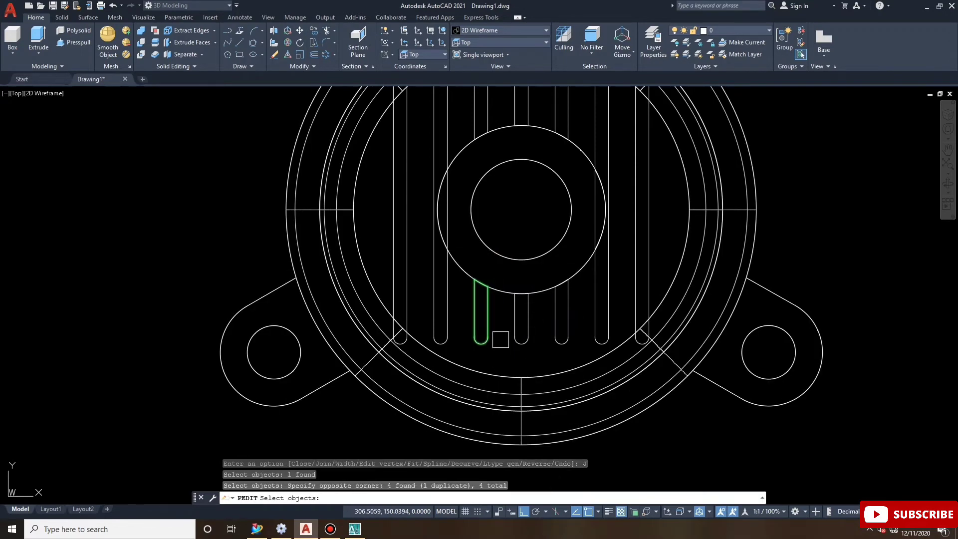
key(Return)
Join the next slot's pieces into one polyline outline.
key(Return)
key(Return)
click(514, 302)
key(Return)
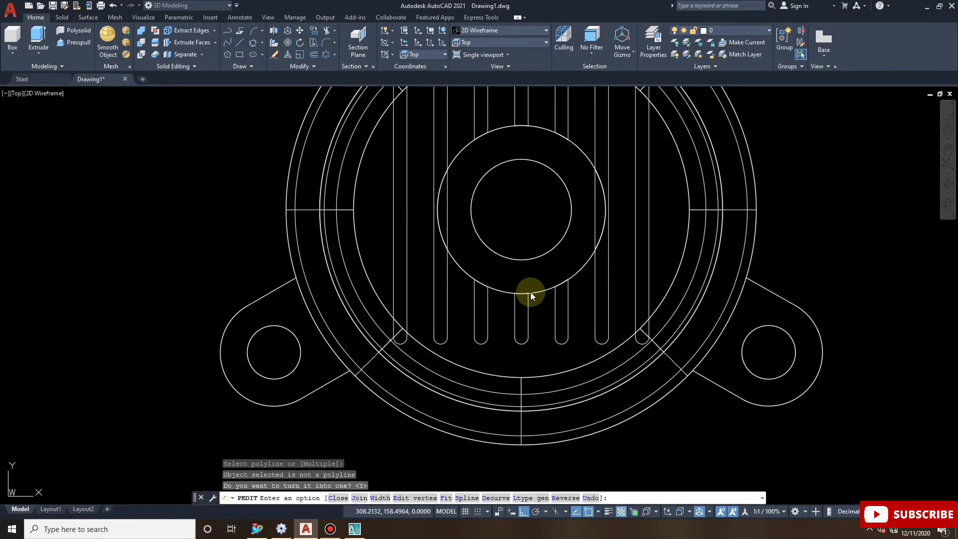
right_click(530, 296)
click(546, 336)
click(514, 299)
click(500, 274)
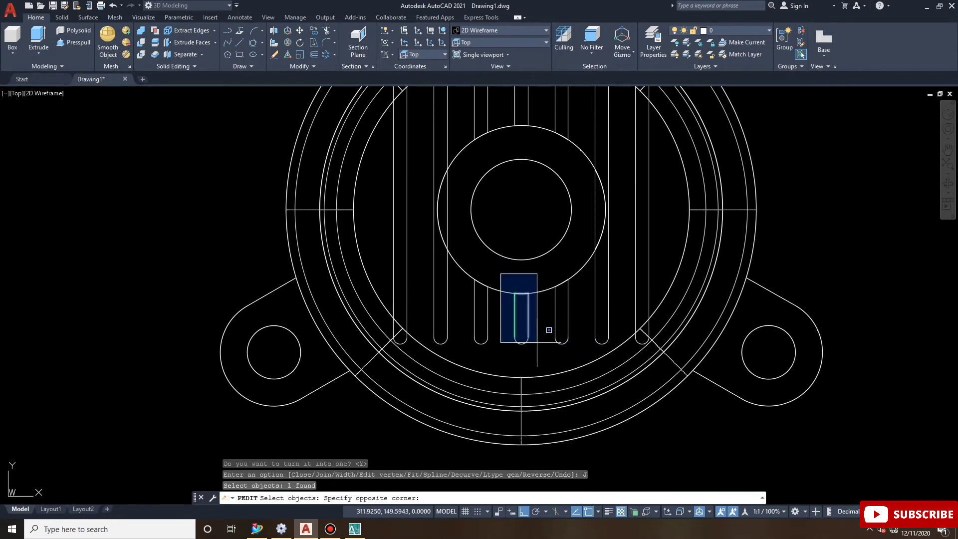
click(549, 329)
key(Return)
Join the third slot's pieces into one polyline outline.
right_click(533, 267)
click(546, 275)
click(555, 314)
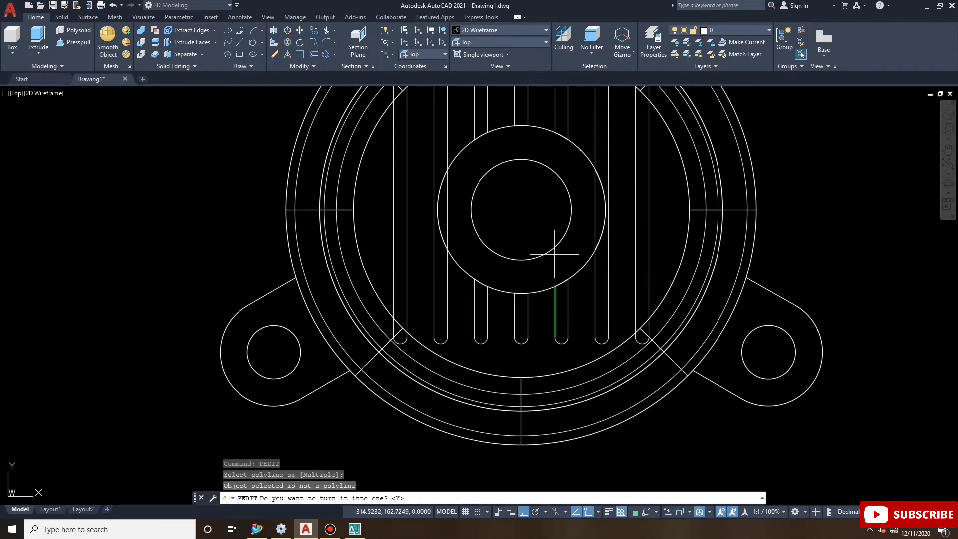
key(Return)
right_click(558, 255)
click(589, 313)
click(544, 272)
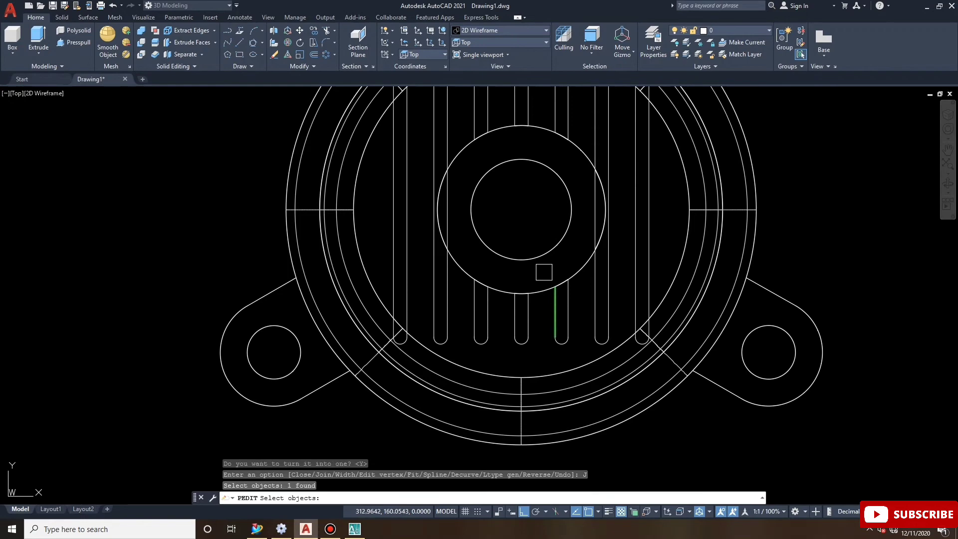
click(576, 334)
key(Escape)
key(Escape)
scroll(559, 344, down, 4)
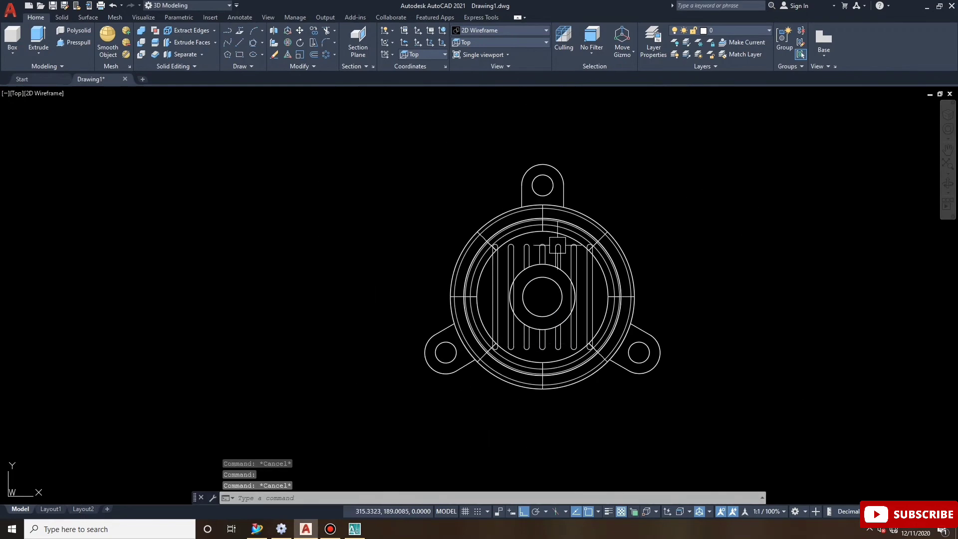
scroll(557, 245, up, 5)
Erase the three middle slot stubs above the boss.
click(594, 274)
click(368, 207)
key(Return)
key(Escape)
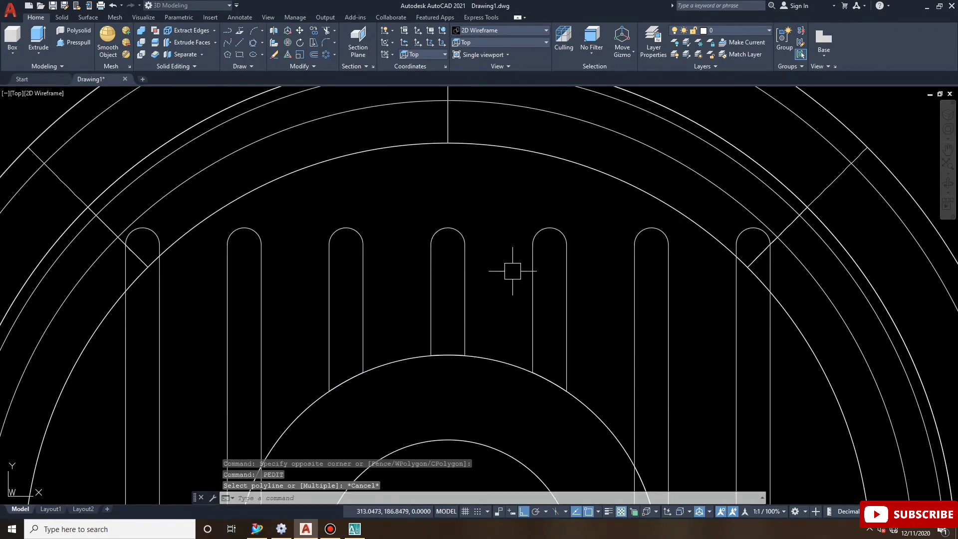
key(Escape)
click(599, 290)
click(374, 231)
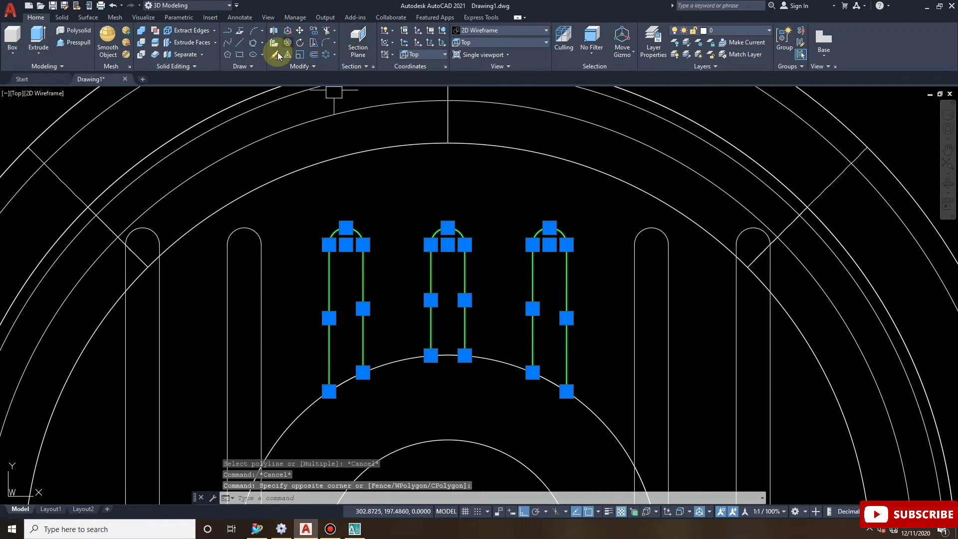
click(275, 54)
Erase the leftover arc pieces from the removed slots.
click(335, 318)
click(559, 399)
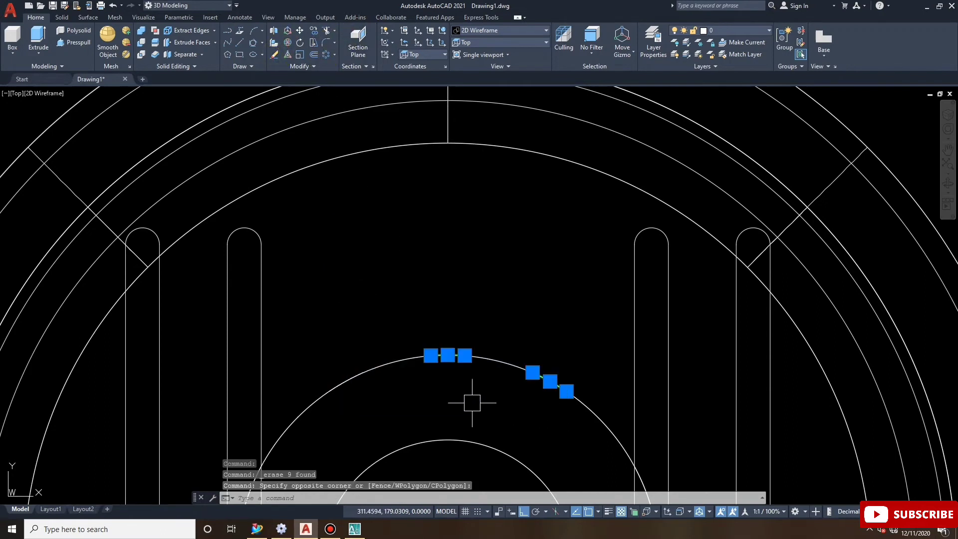
click(292, 324)
click(437, 444)
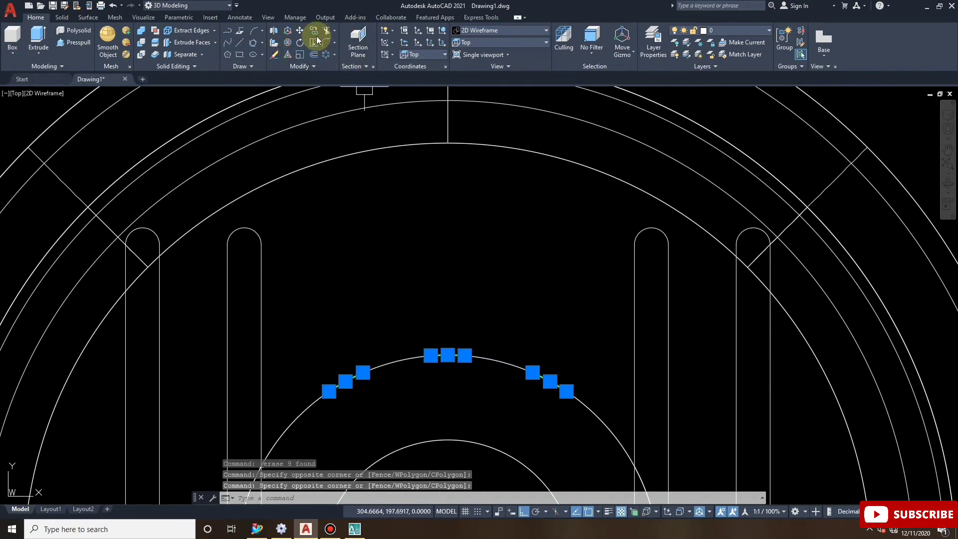
click(281, 53)
Select the three lower slot outlines below the boss.
scroll(448, 299, down, 5)
scroll(492, 324, up, 5)
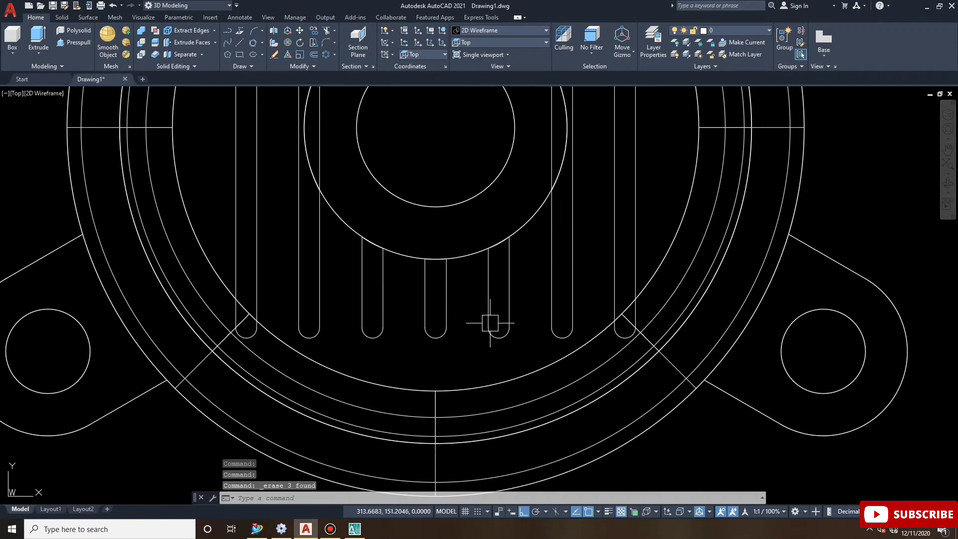
click(488, 309)
click(435, 299)
click(374, 317)
scroll(454, 313, down, 4)
text(MI)
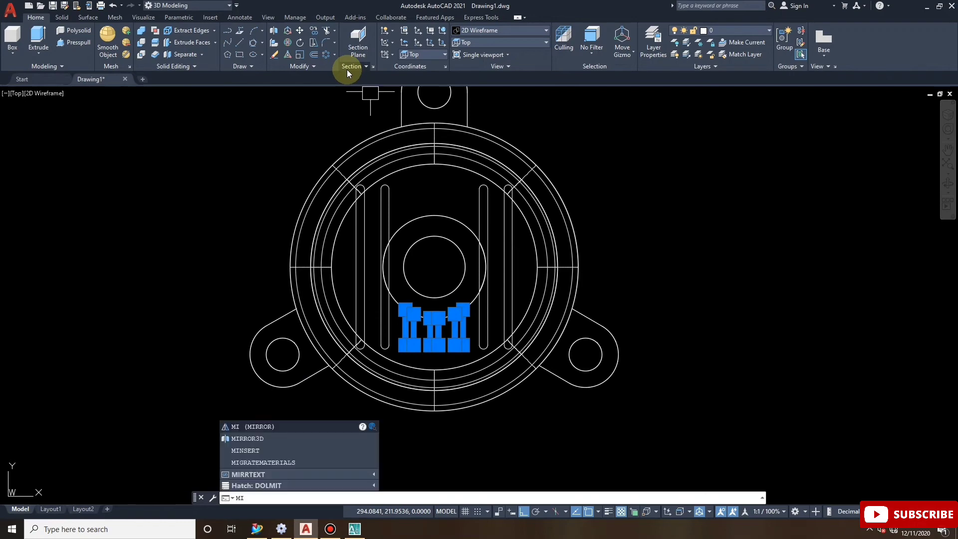
Mirror the three lower slots about the horizontal centre line, keeping the originals.
key(Return)
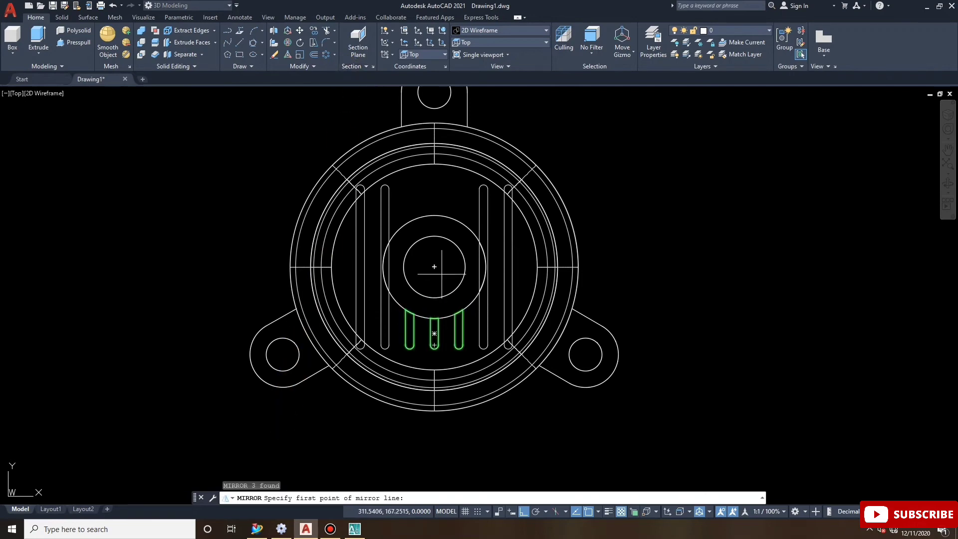
click(434, 267)
click(658, 259)
text(n)
key(Return)
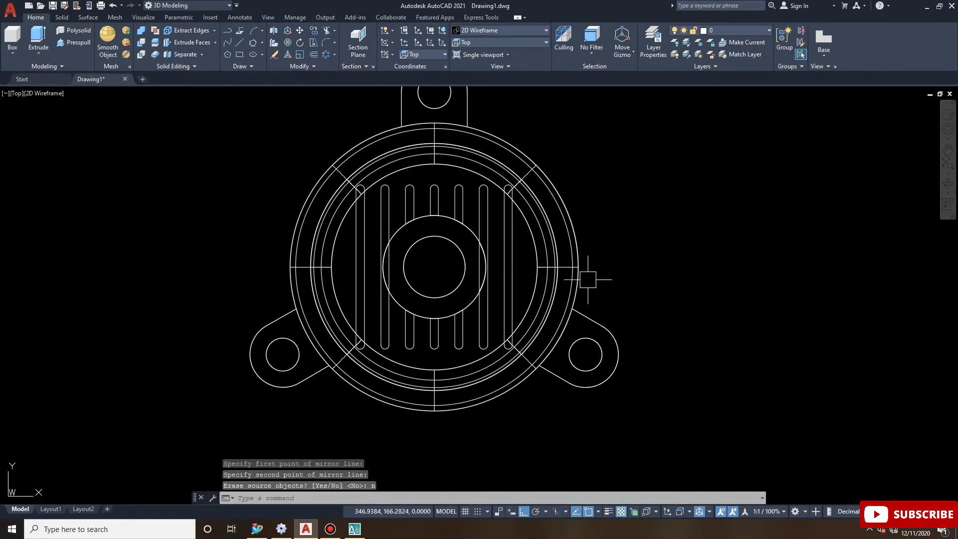
scroll(583, 293, down, 4)
scroll(579, 289, up, 3)
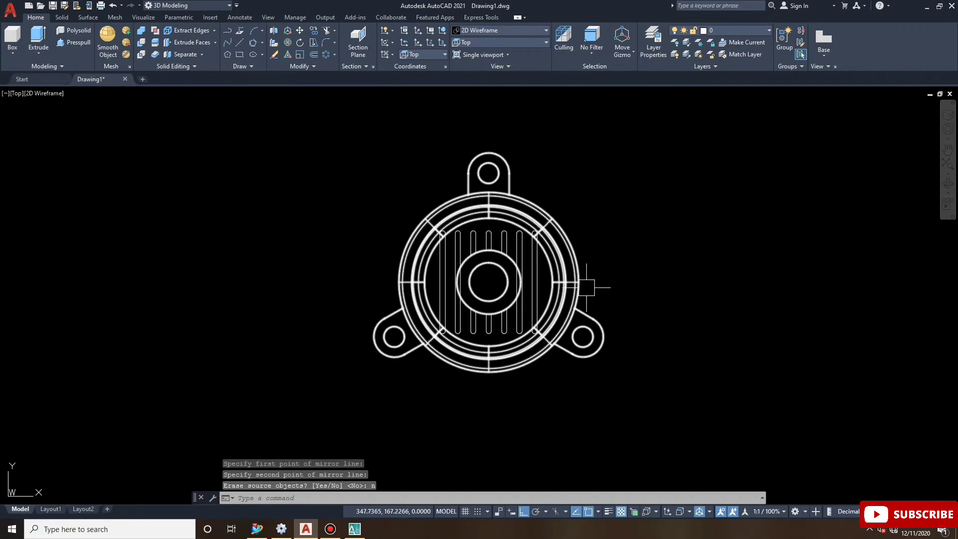
Switch the view to SW Isometric.
click(497, 42)
click(491, 108)
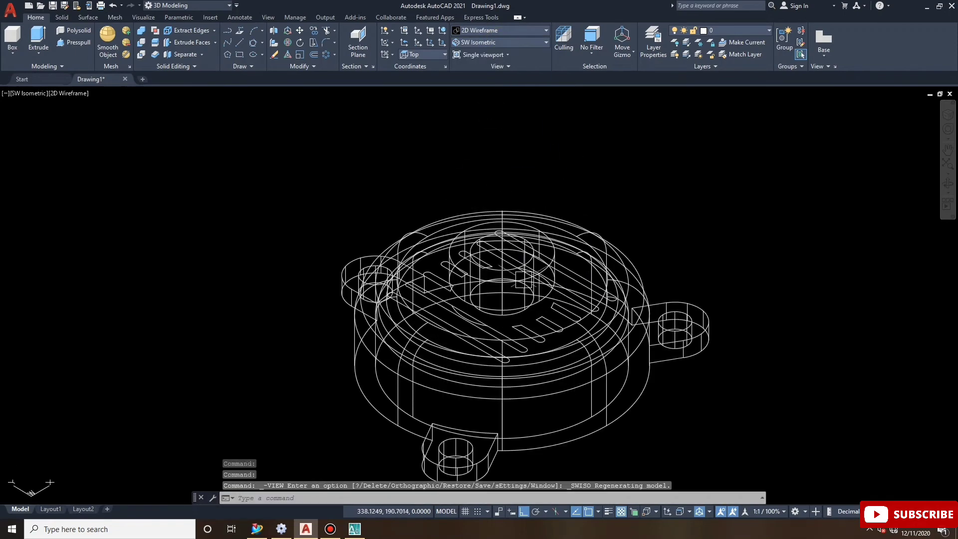
scroll(524, 279, down, 3)
scroll(528, 282, down, 2)
scroll(556, 292, up, 6)
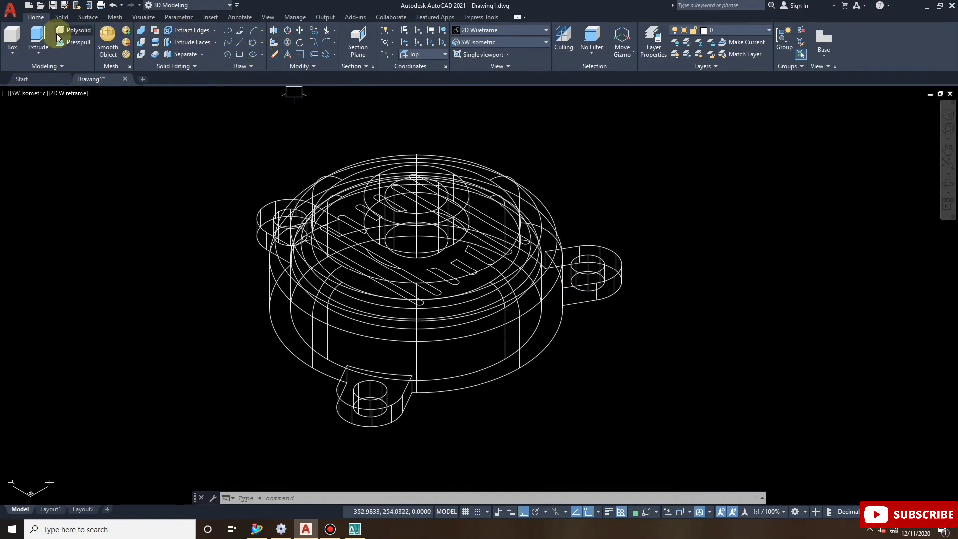
Start EXTRUDE and select the first three slot outlines.
click(42, 40)
scroll(514, 217, up, 5)
scroll(513, 217, down, 4)
key(Escape)
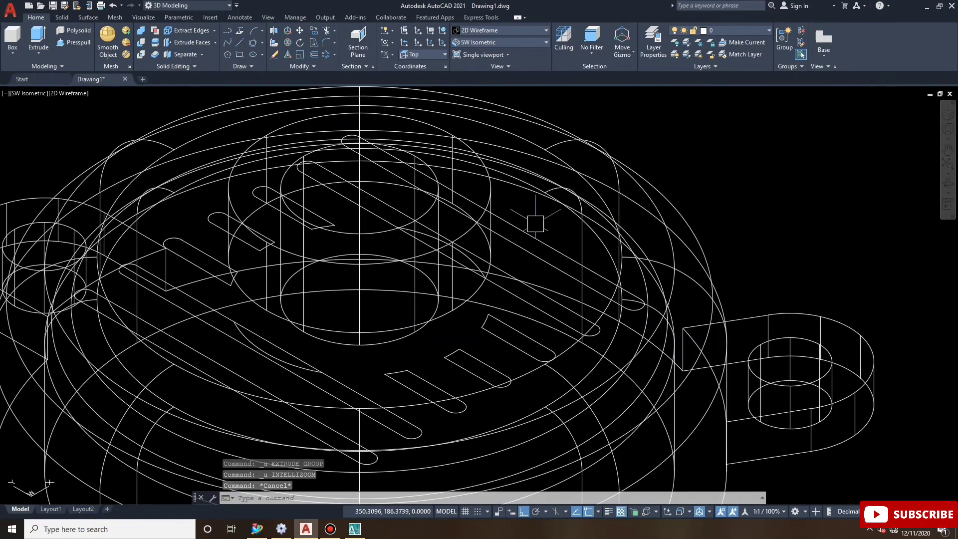
scroll(515, 217, up, 2)
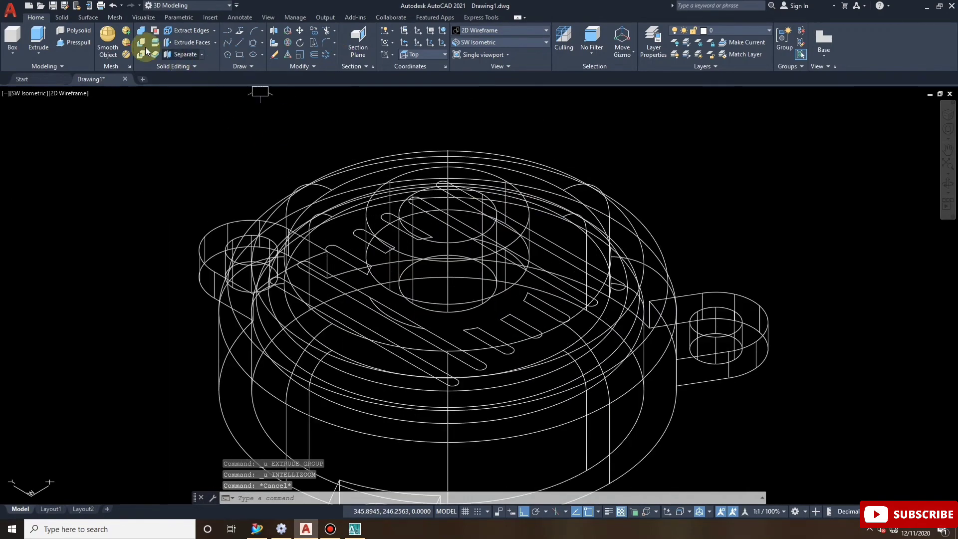
key(Return)
scroll(377, 182, up, 4)
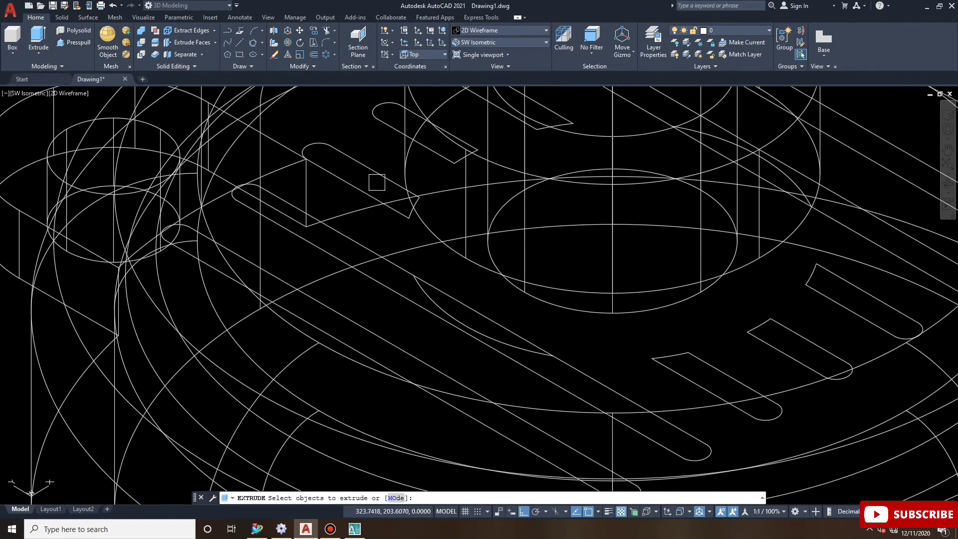
click(374, 174)
click(398, 132)
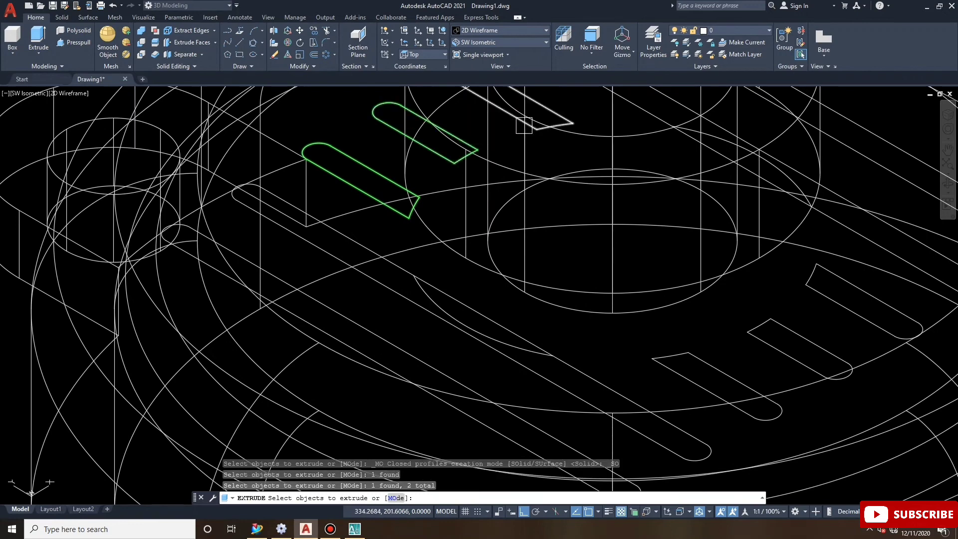
click(511, 119)
Add the remaining slot outlines, ten in total, and extrude them upward.
scroll(466, 203, down, 2)
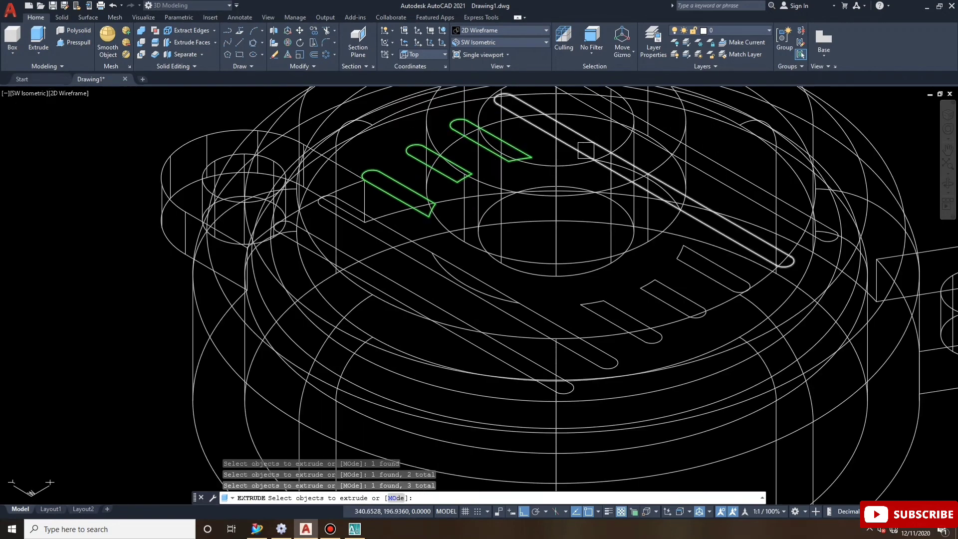
click(583, 147)
click(737, 170)
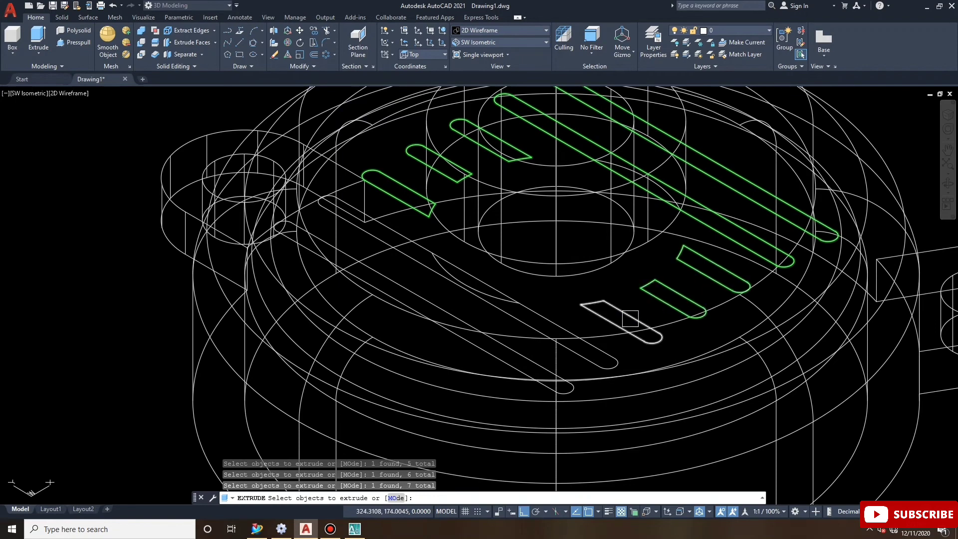
click(546, 325)
click(524, 346)
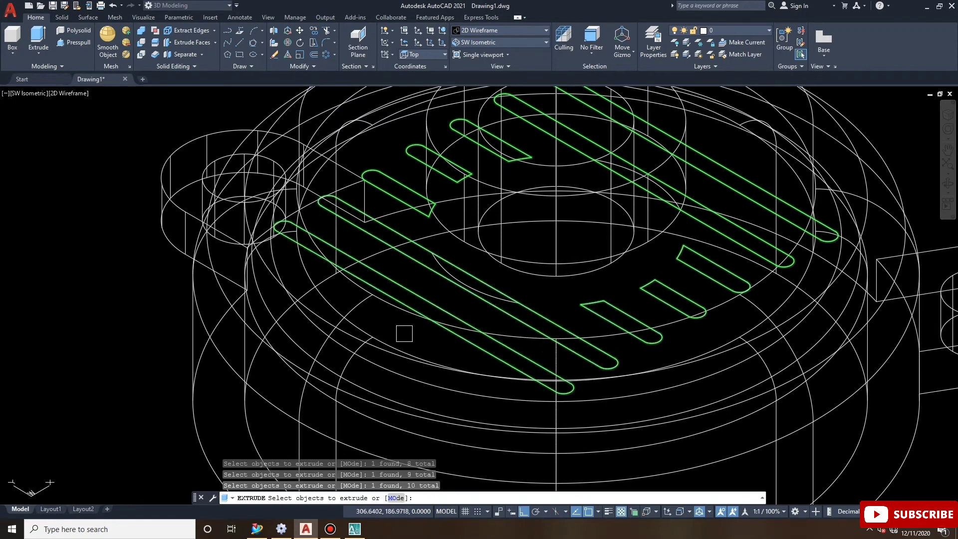
scroll(402, 331, down, 3)
right_click(608, 178)
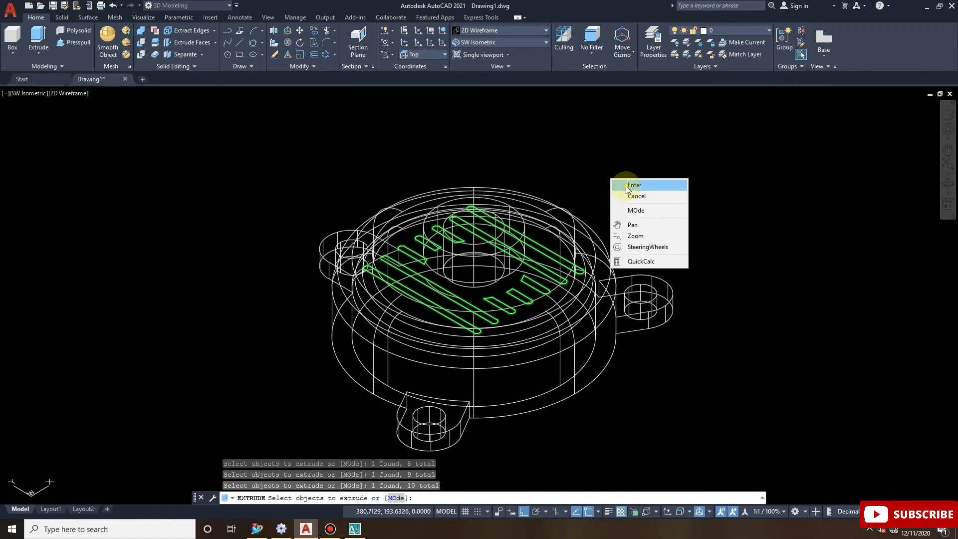
click(627, 188)
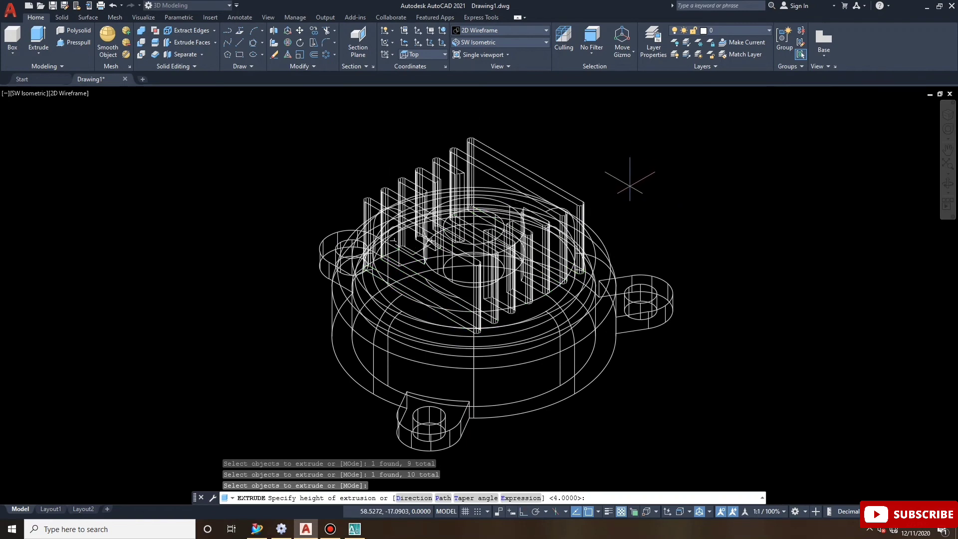
key(Escape)
key(Escape)
key(Escape)
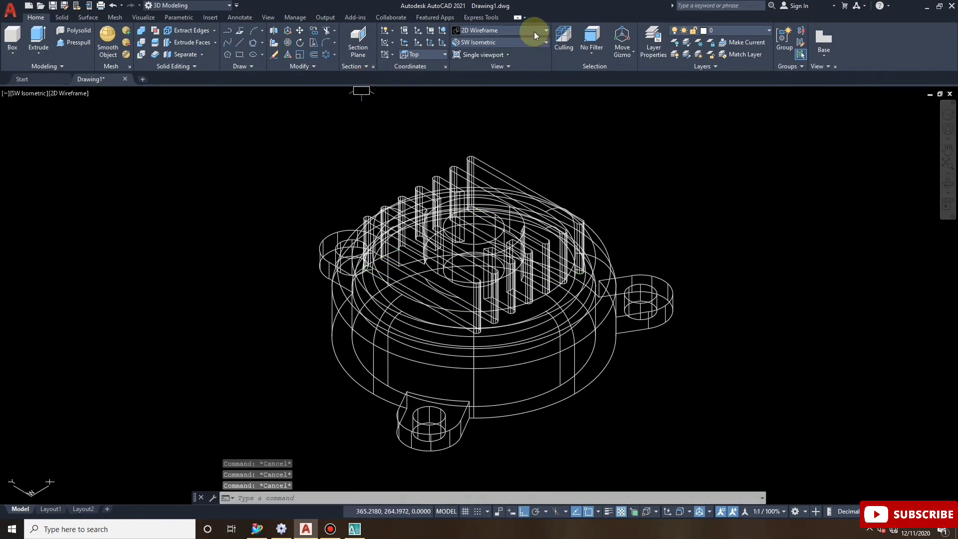
Set Shaded with edges and pick the cover body to subtract from.
click(508, 36)
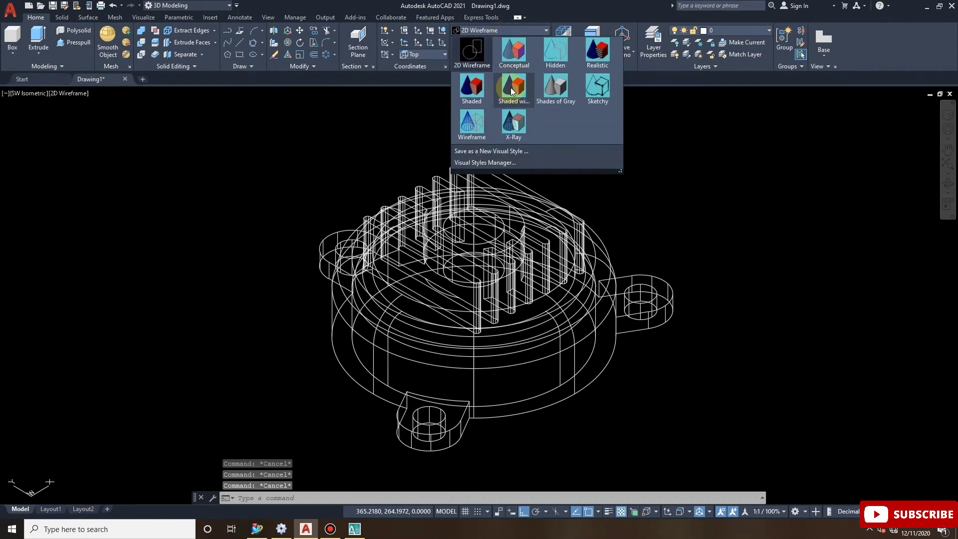
click(510, 88)
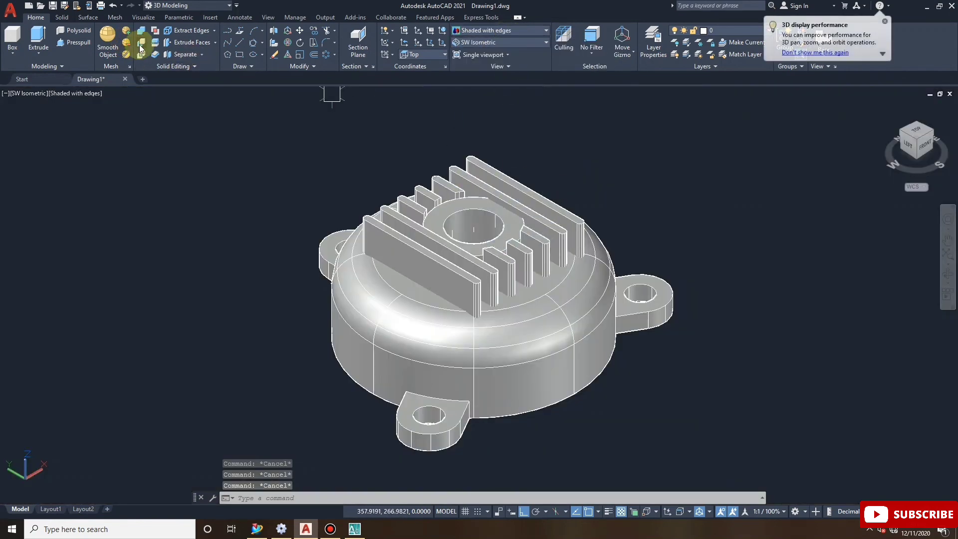
click(139, 44)
click(588, 342)
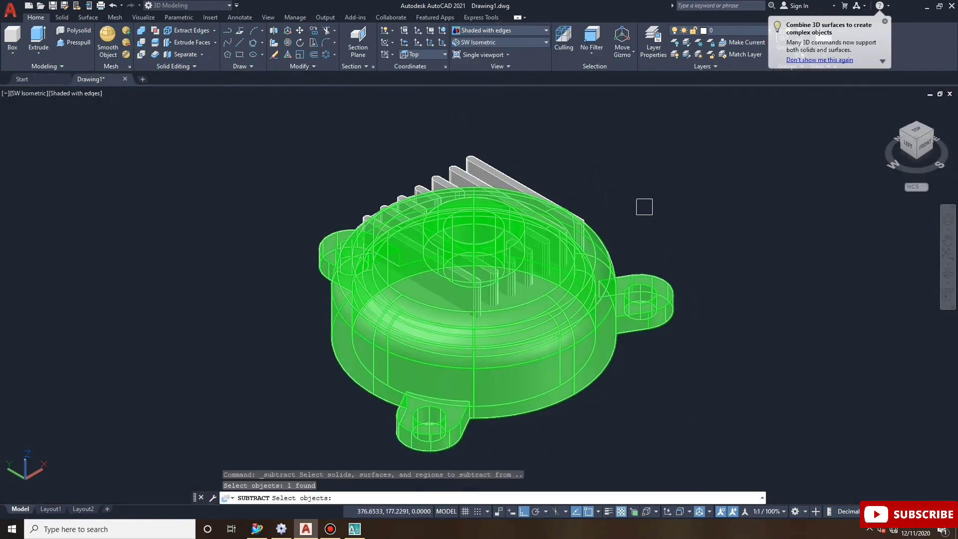
key(Return)
Subtract all ten slot fins from the cover.
click(552, 202)
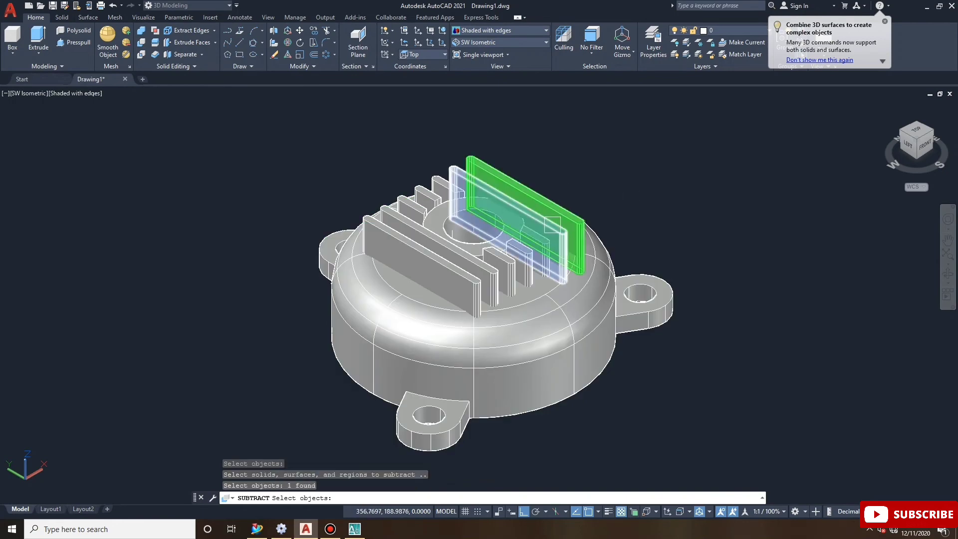
click(552, 224)
click(538, 257)
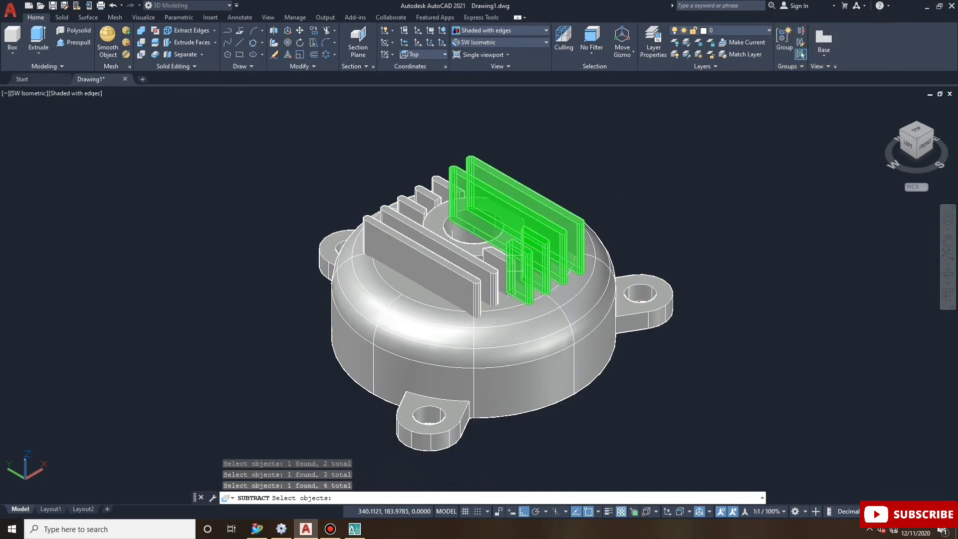
click(513, 264)
click(478, 260)
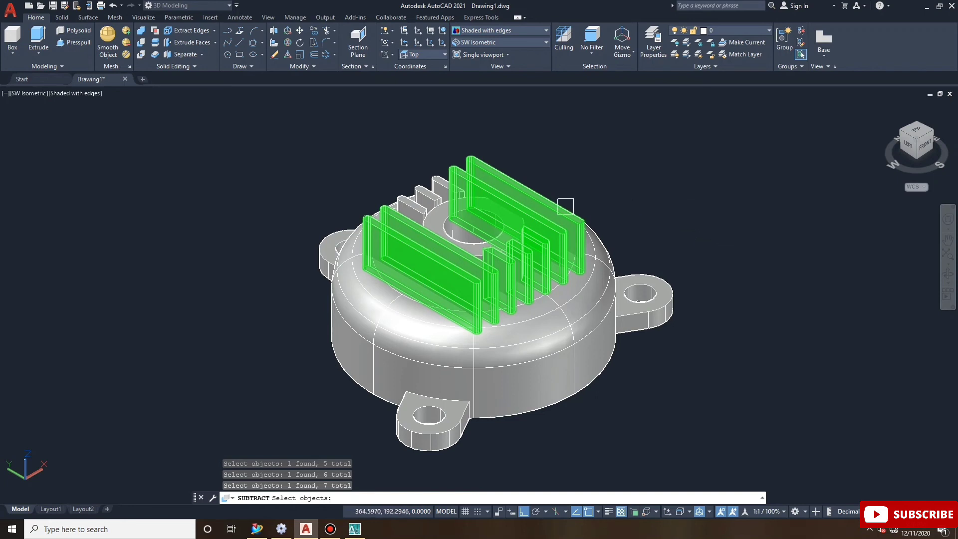
click(442, 205)
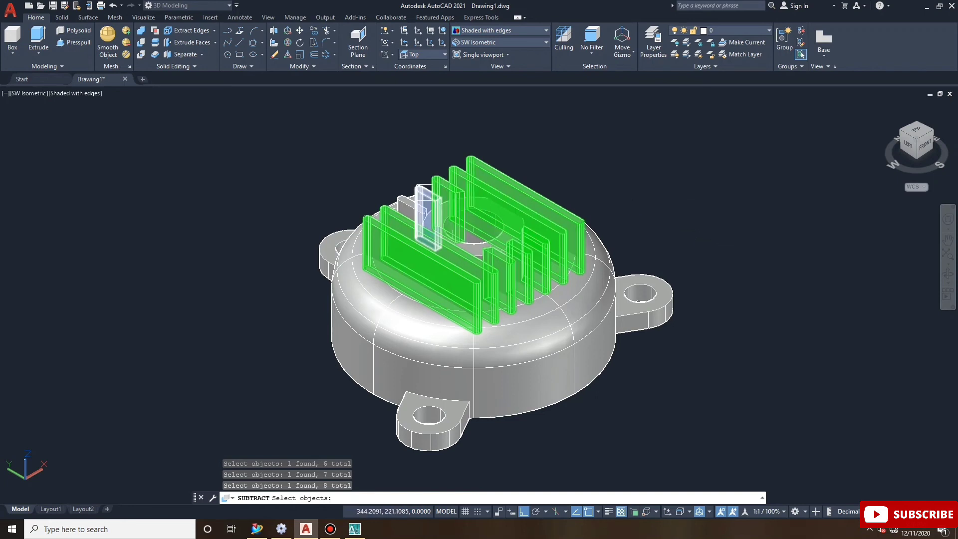
click(428, 200)
key(Return)
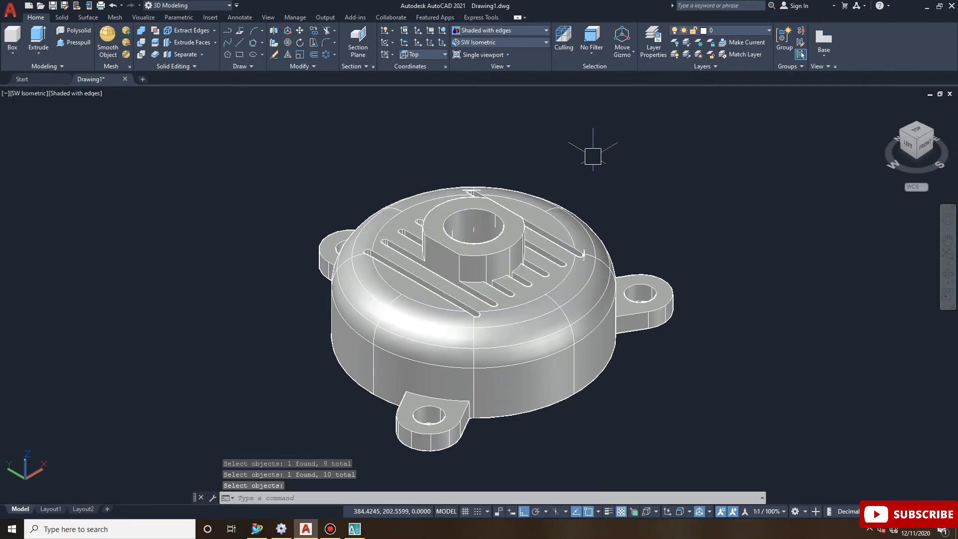
Orbit to look down on the cover and render it in the Realistic visual style.
key(Escape)
key(Escape)
key(Escape)
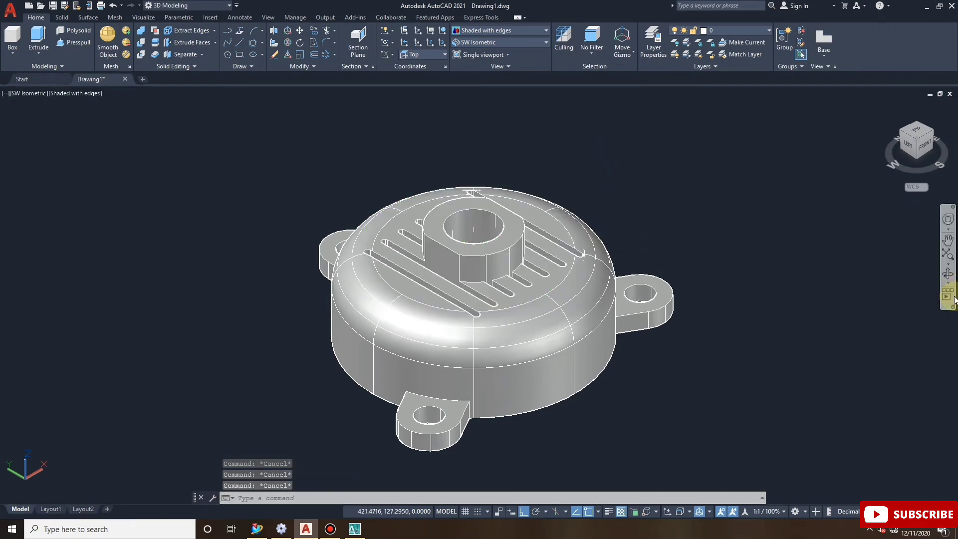
click(947, 276)
mouse_move(560, 288)
mouse_down()
mouse_move(554, 380)
mouse_move(542, 325)
mouse_move(550, 96)
mouse_move(562, 265)
mouse_move(547, 376)
mouse_move(474, 354)
mouse_move(474, 312)
mouse_move(521, 319)
mouse_up()
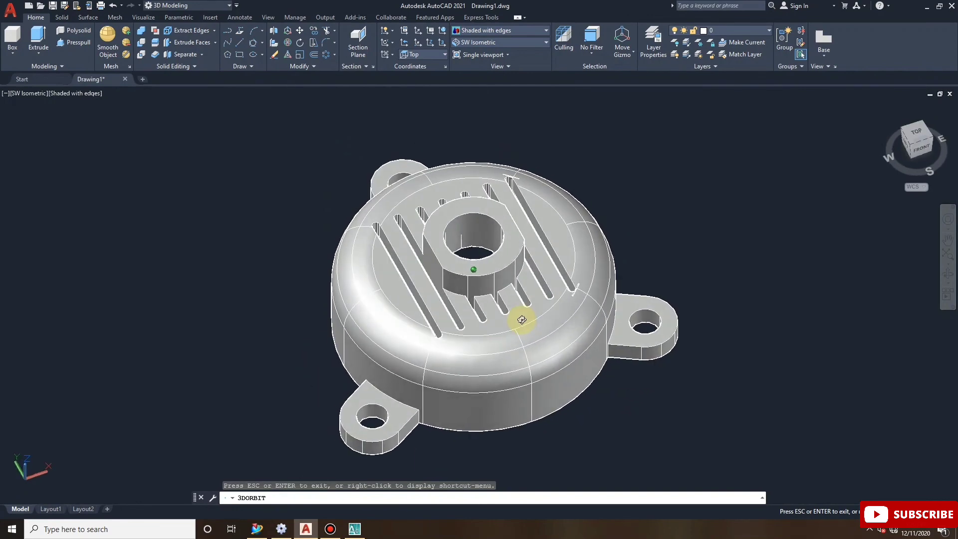
click(522, 33)
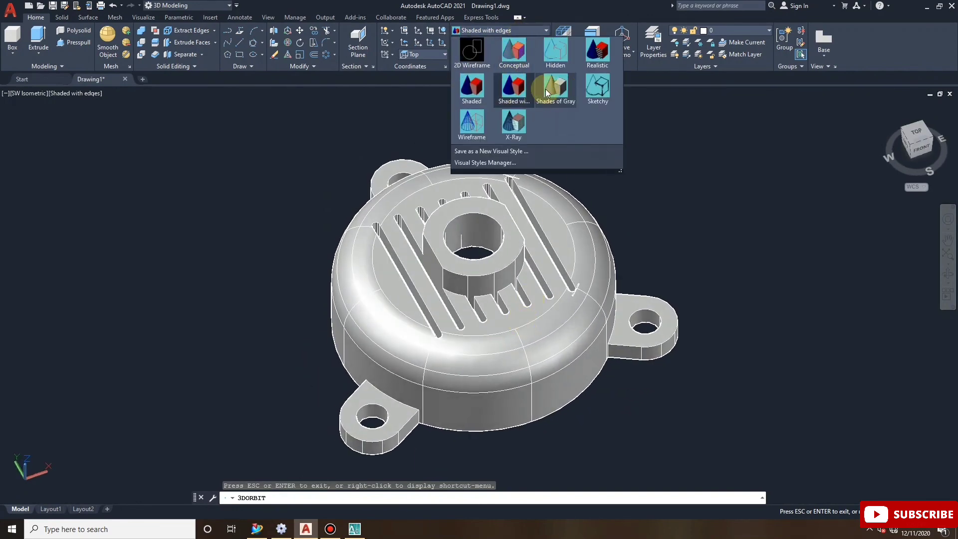
click(597, 54)
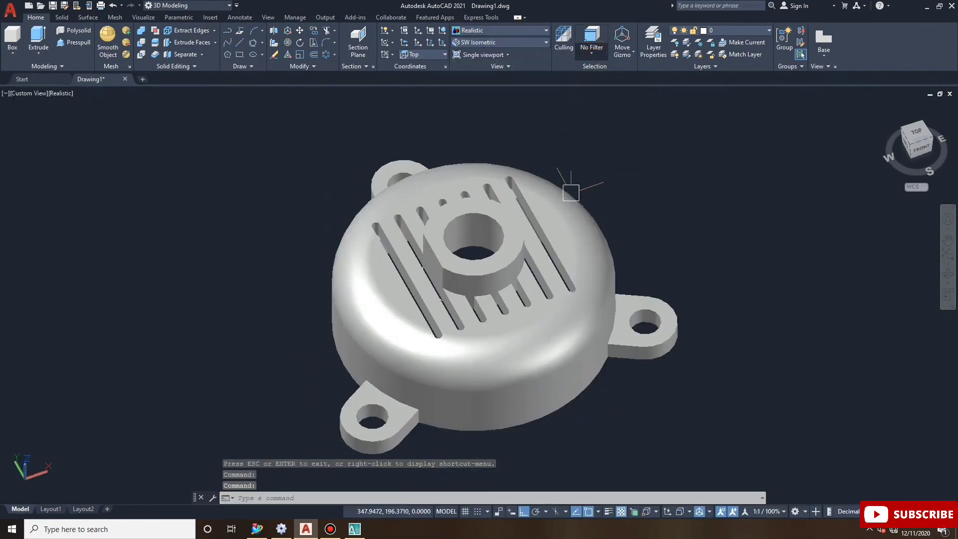
click(570, 192)
key(Escape)
key(Escape)
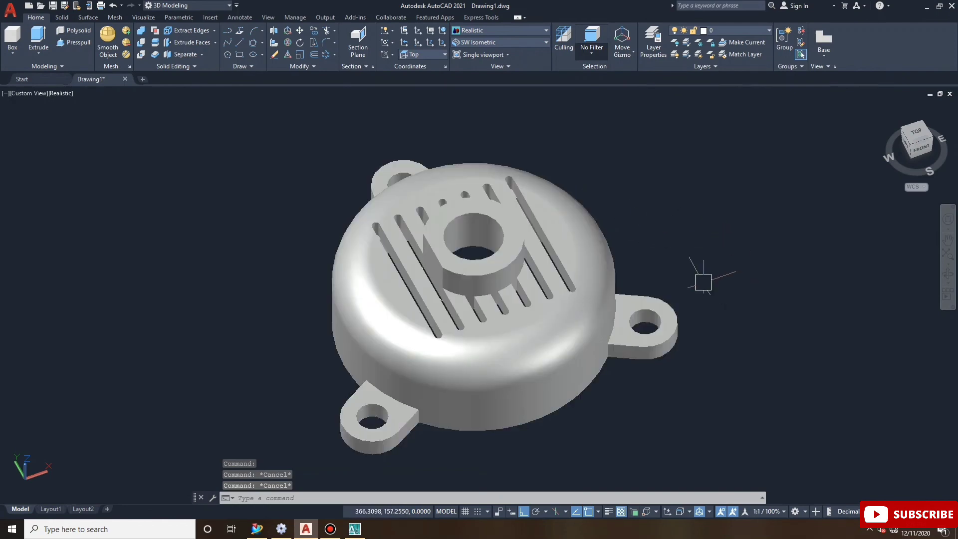
scroll(703, 282, up, 2)
scroll(568, 203, down, 3)
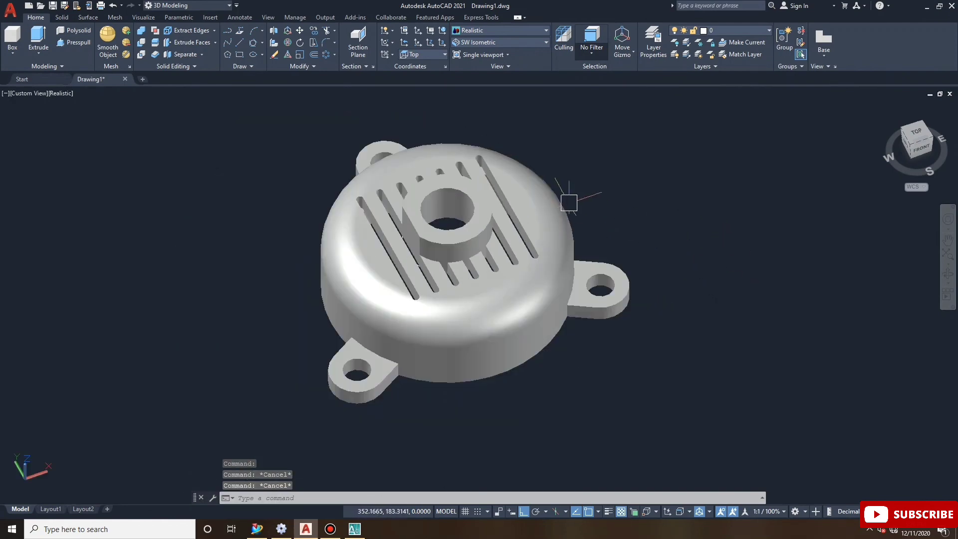
Orbit to the underside and delete the two stray arcs beside the central bore.
click(947, 274)
mouse_move(652, 241)
mouse_down()
mouse_move(680, 184)
mouse_move(714, 241)
mouse_move(558, 306)
mouse_move(515, 154)
mouse_move(507, 250)
mouse_move(473, 280)
mouse_move(465, 238)
mouse_move(479, 253)
mouse_up()
key(Escape)
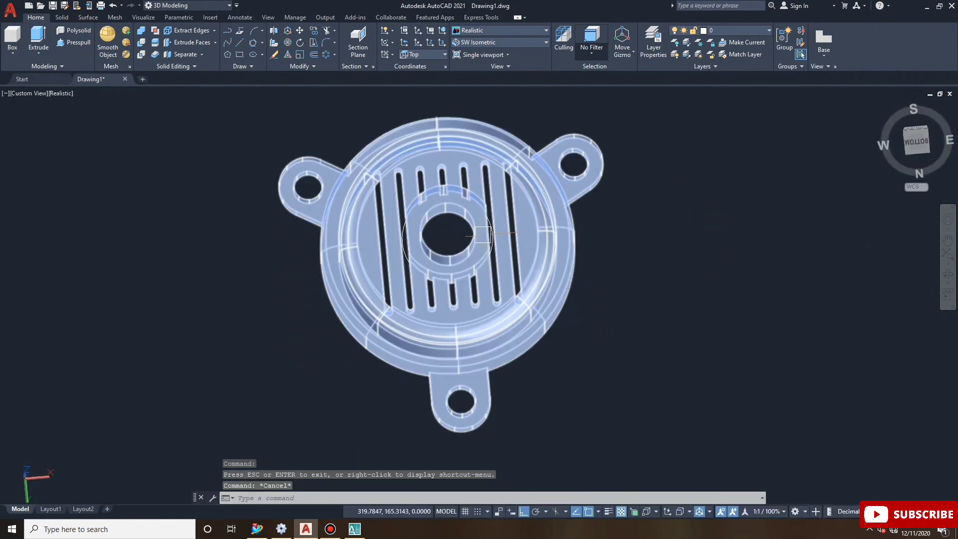
scroll(490, 227, up, 6)
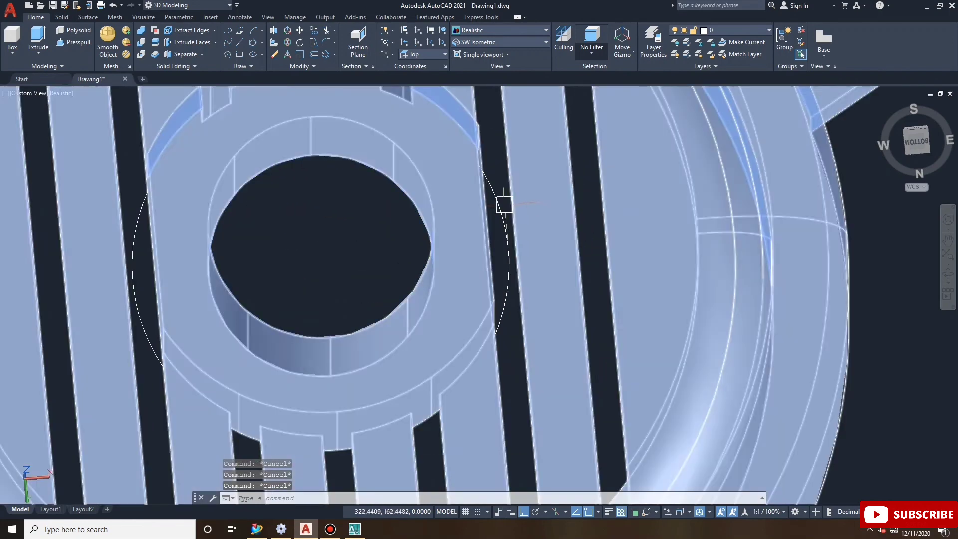
key(Delete)
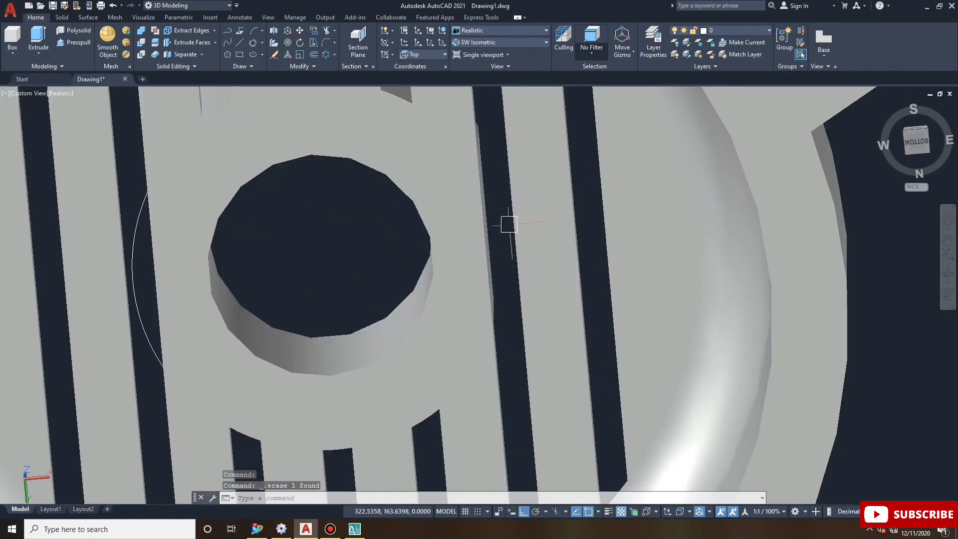
scroll(507, 220, down, 5)
scroll(487, 293, up, 2)
scroll(319, 281, up, 3)
click(412, 252)
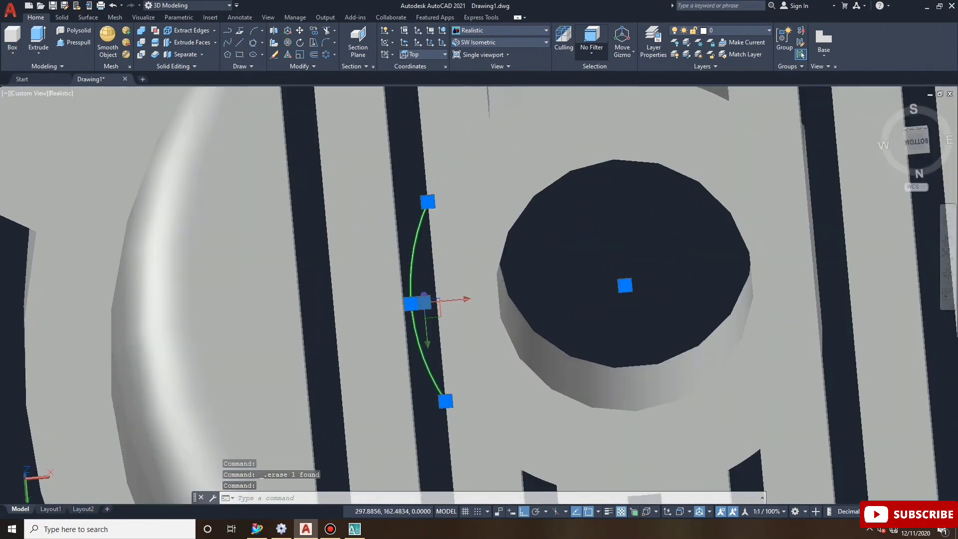
key(Delete)
scroll(469, 257, down, 6)
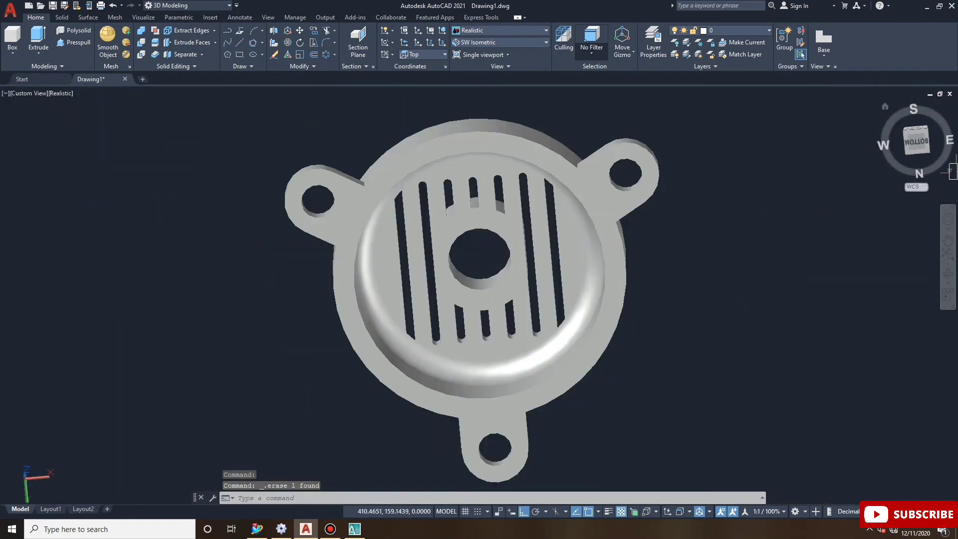
Orbit the cover upright to show its slotted top, boss and three lugs.
click(923, 275)
mouse_move(402, 181)
mouse_down()
mouse_move(438, 367)
mouse_move(397, 397)
mouse_move(463, 364)
mouse_move(478, 403)
mouse_up()
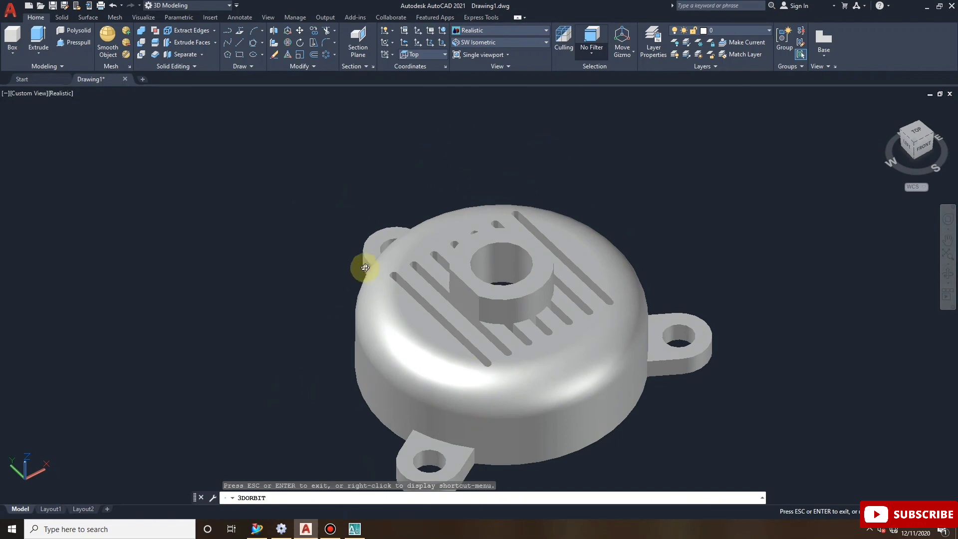
scroll(344, 240, up, 2)
scroll(513, 310, down, 4)
scroll(528, 306, down, 1)
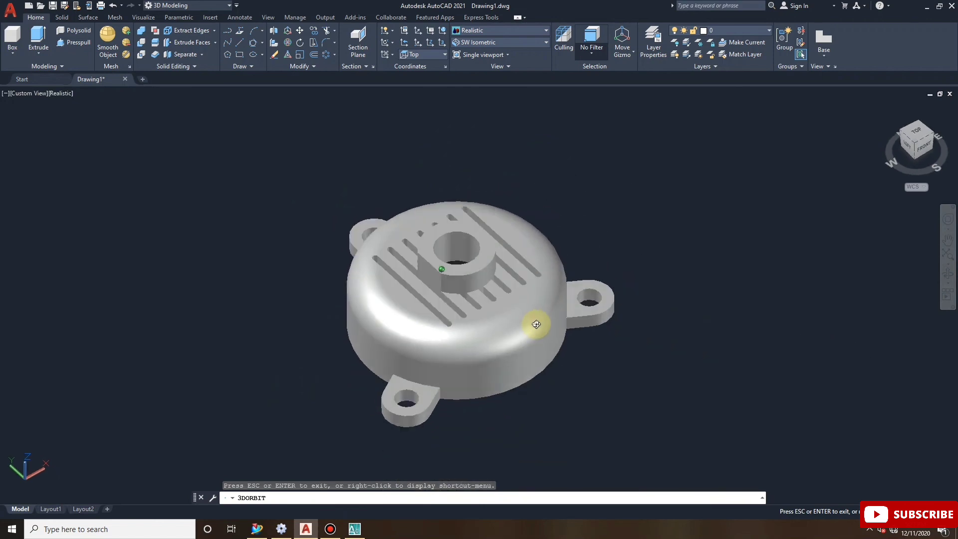